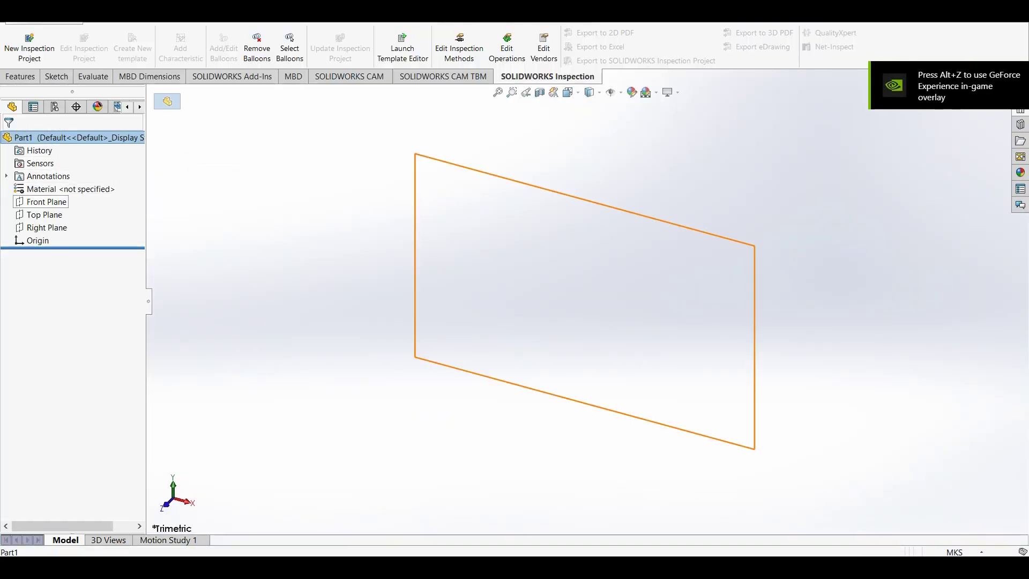
# - Start a trial line sketch on the Front Plane and cancel the unfinished line
pyautogui.click(46, 202)
pyautogui.click(59, 190)
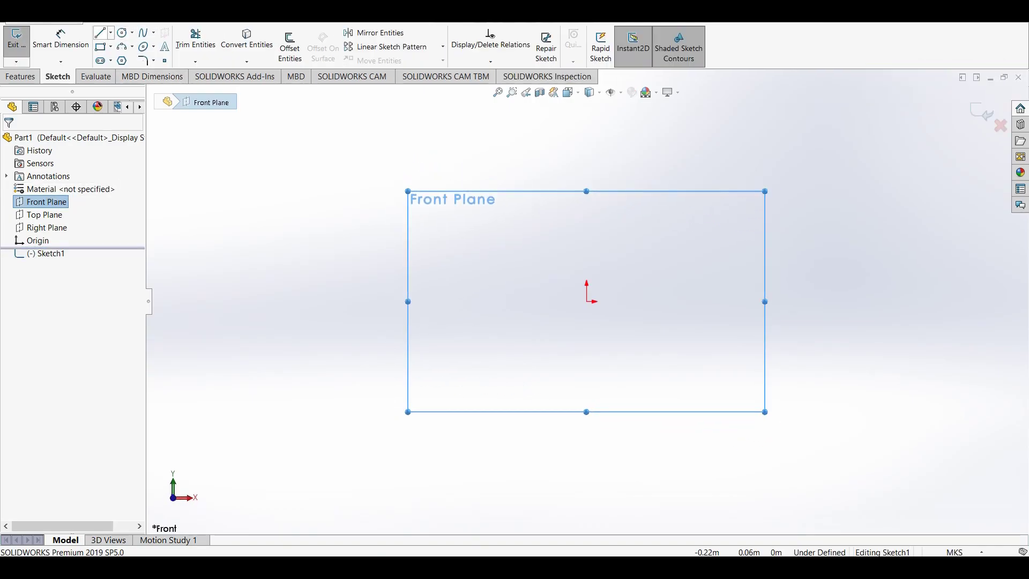
pyautogui.click(101, 33)
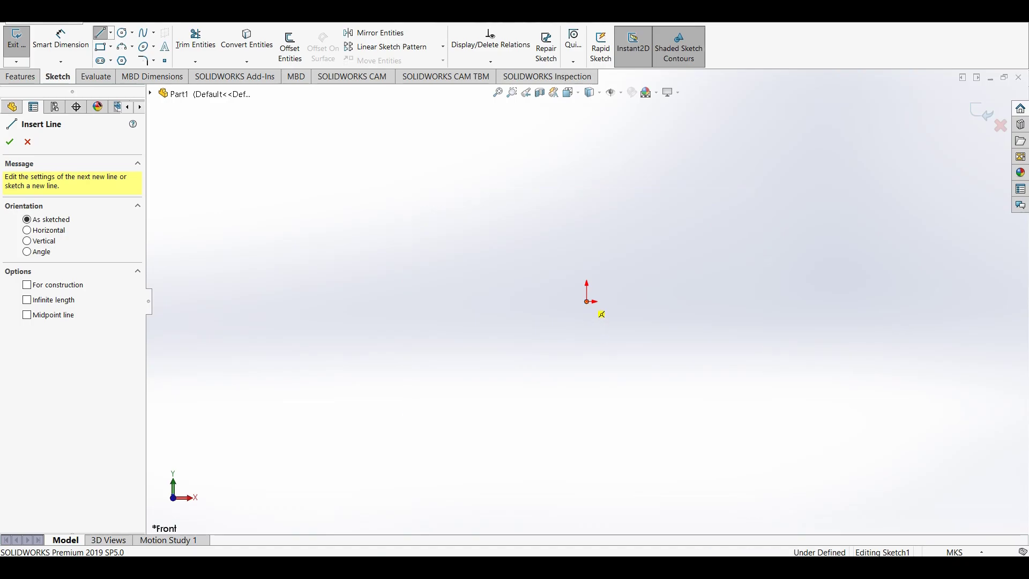
pyautogui.click(588, 302)
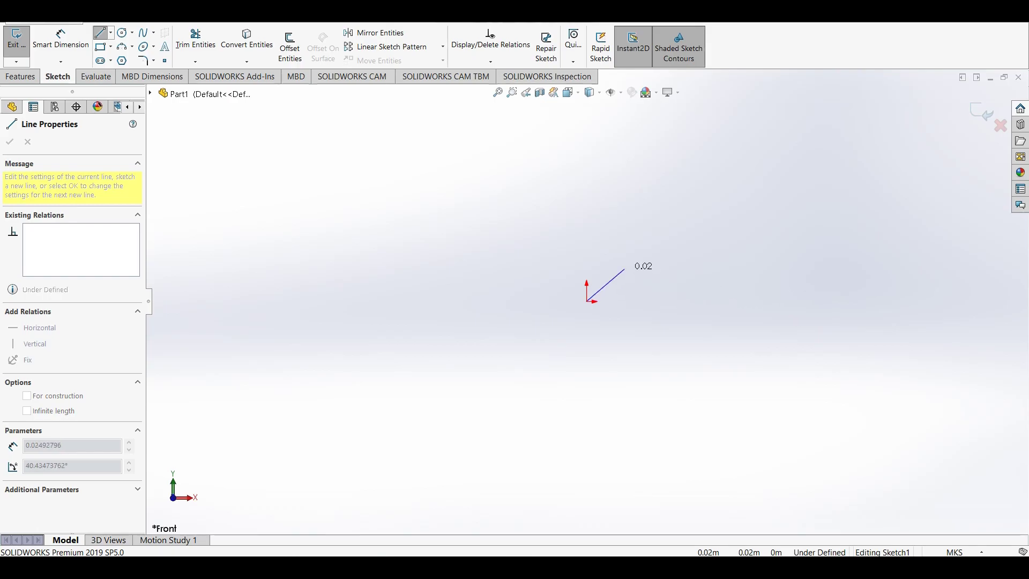
pyautogui.rightClick(632, 274)
pyautogui.click(633, 275)
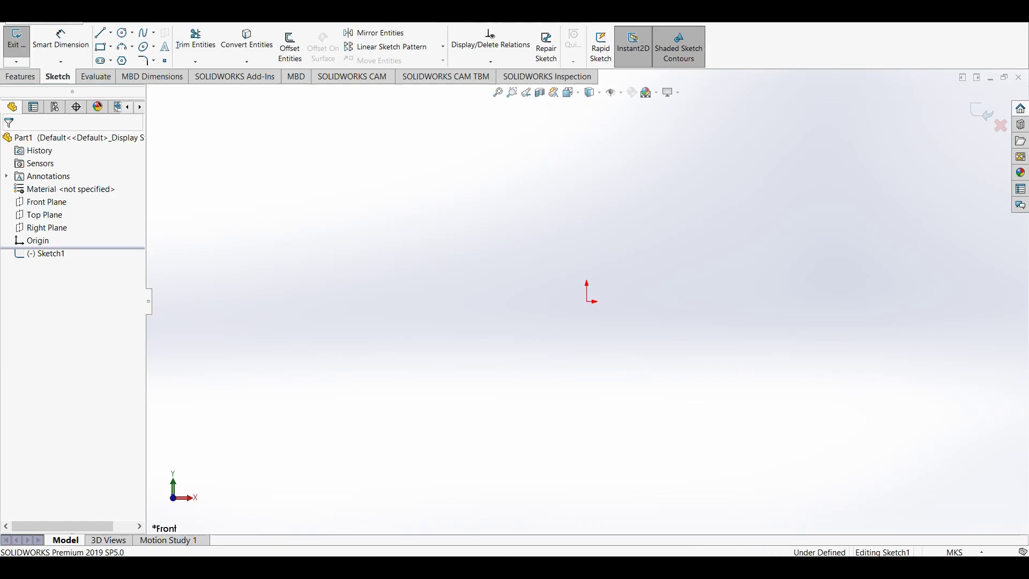
# - Switch the part units to MMGS and exit the empty trial sketch
pyautogui.click(958, 552)
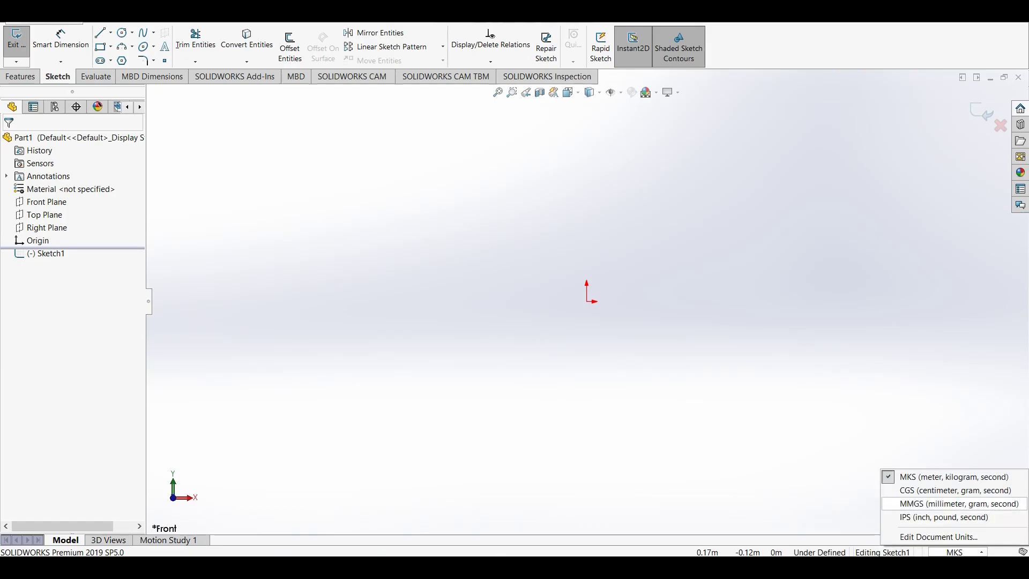
pyautogui.click(919, 502)
pyautogui.click(547, 76)
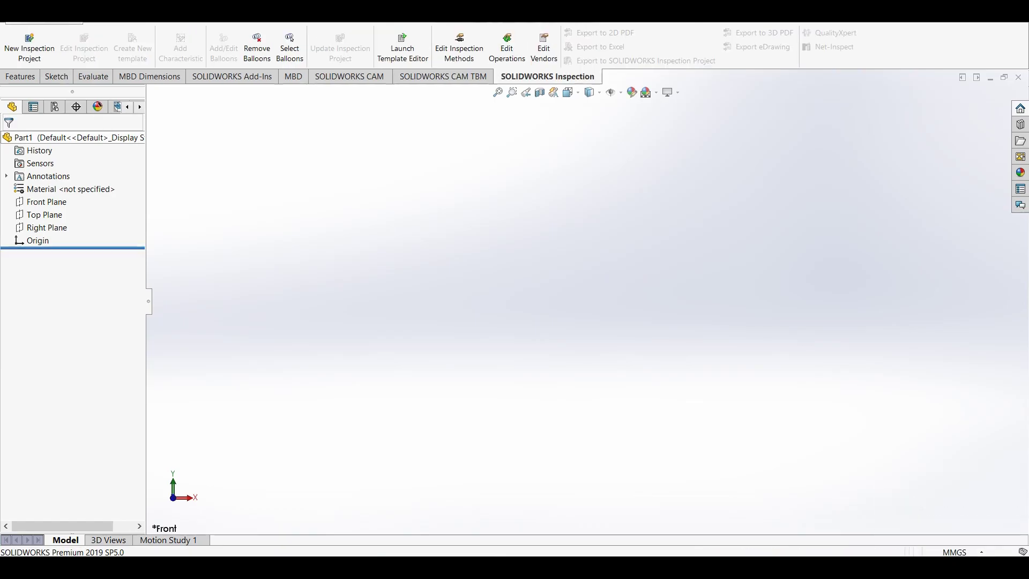
pyautogui.click(56, 76)
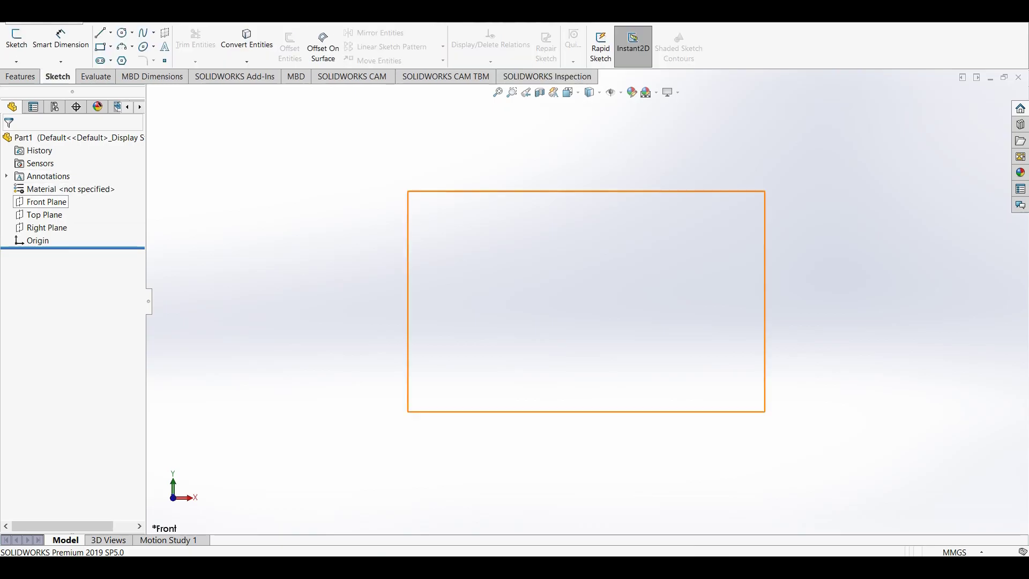
# - On the Front Plane, draw a bottom line from the origin and a short right vertical line
pyautogui.click(47, 202)
pyautogui.click(16, 40)
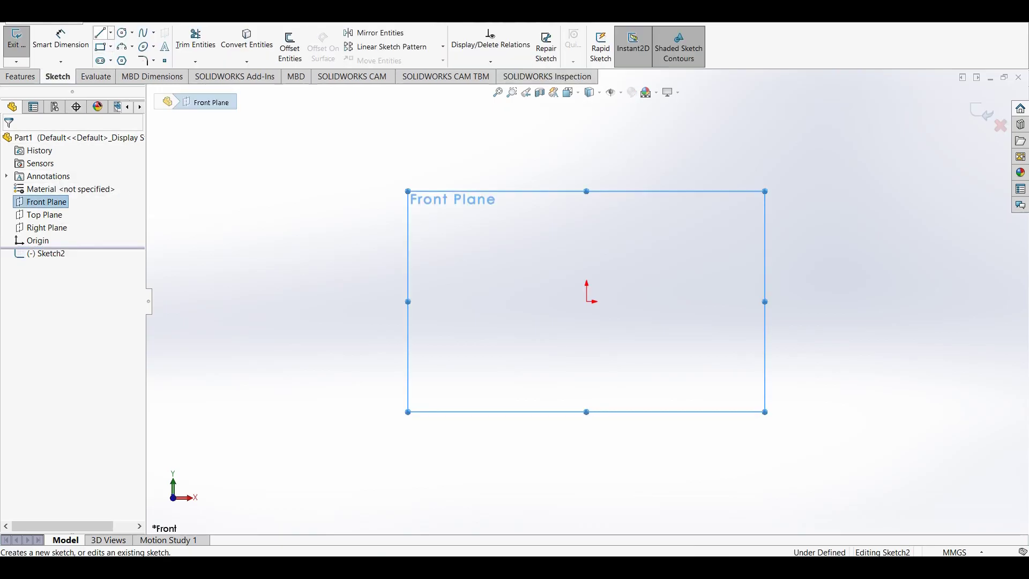
pyautogui.click(100, 32)
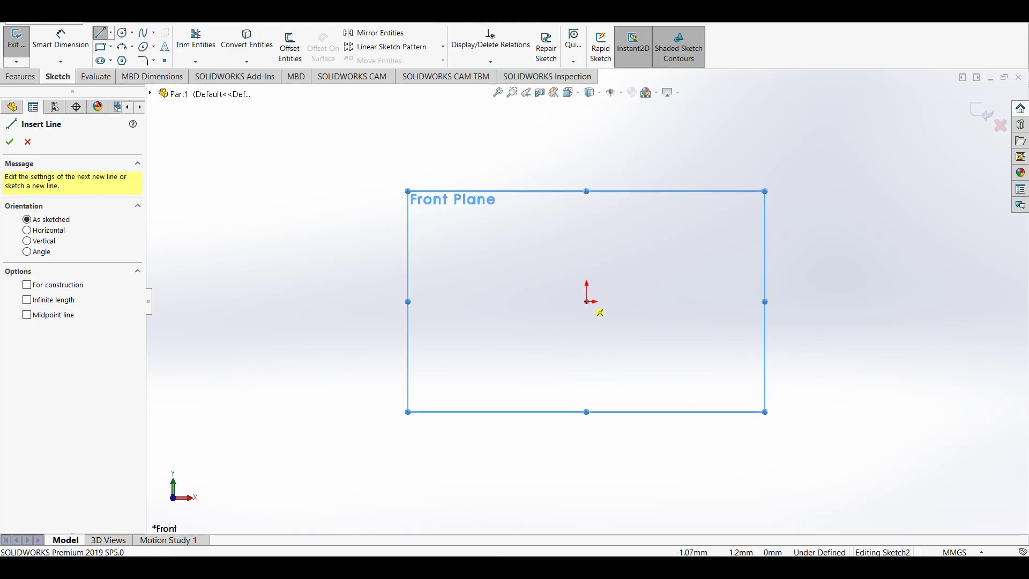
pyautogui.click(587, 301)
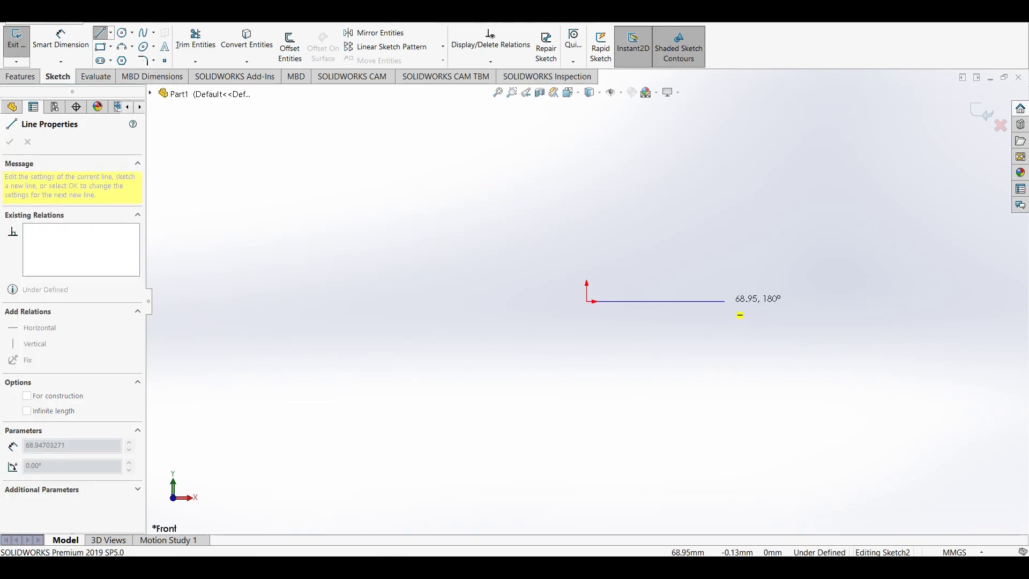
pyautogui.click(725, 301)
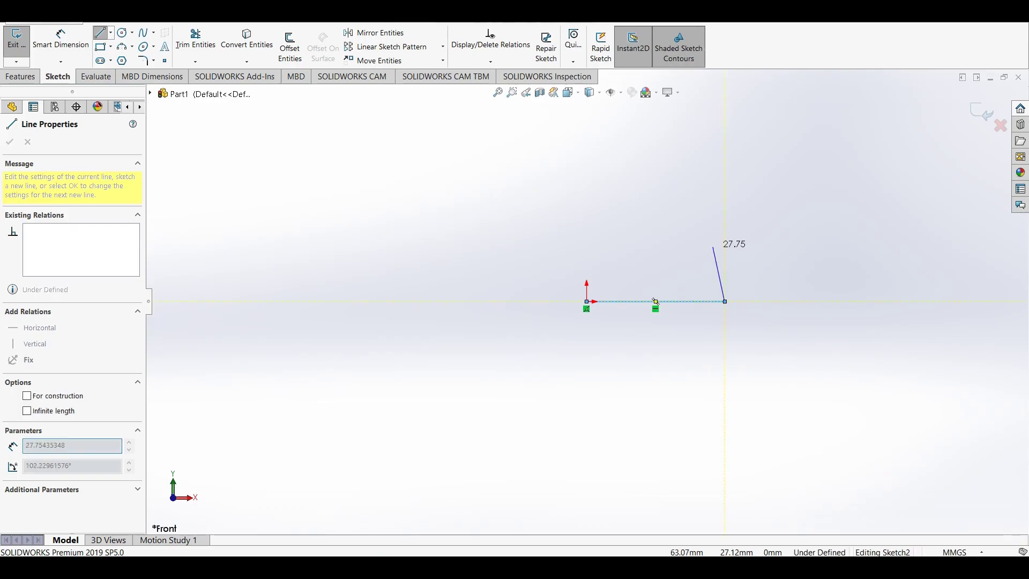
pyautogui.click(730, 251)
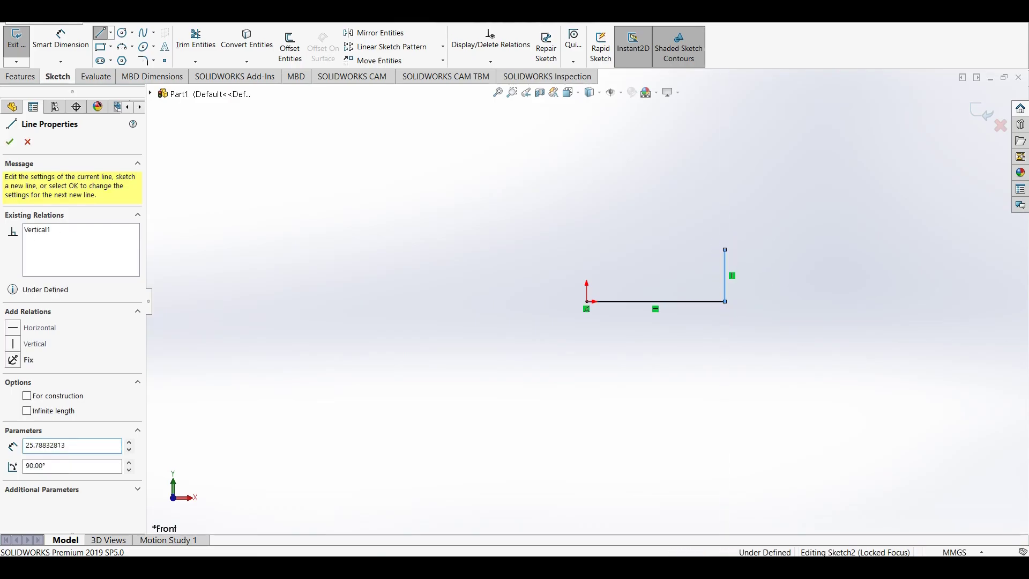
pyautogui.rightClick(730, 250)
pyautogui.click(761, 273)
pyautogui.press('Escape')
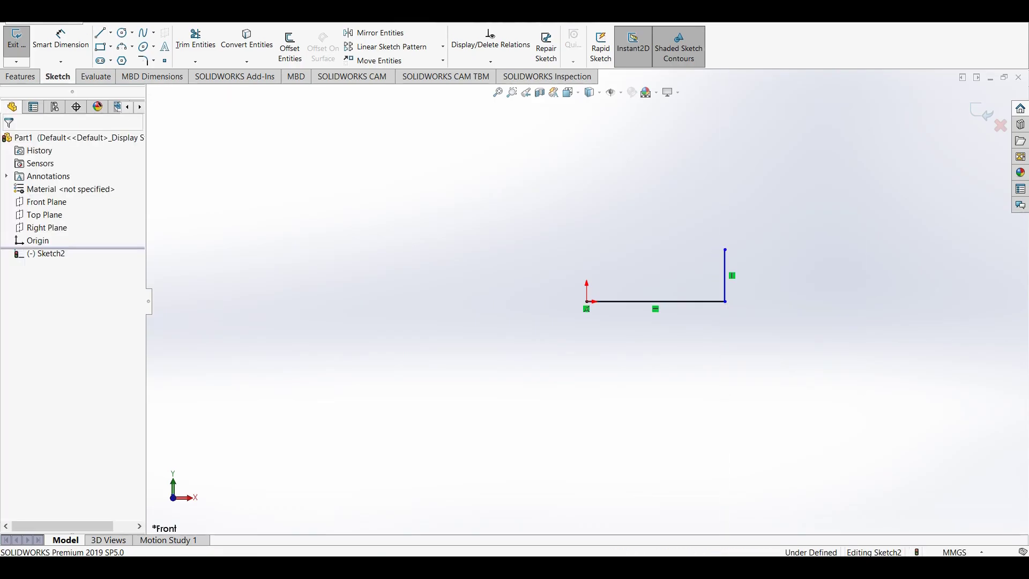
# - Draw the left edge up from the origin, the top line, and a short drop at its right end
pyautogui.moveTo(486, 243); pyautogui.dragTo(423, 243, button='right')
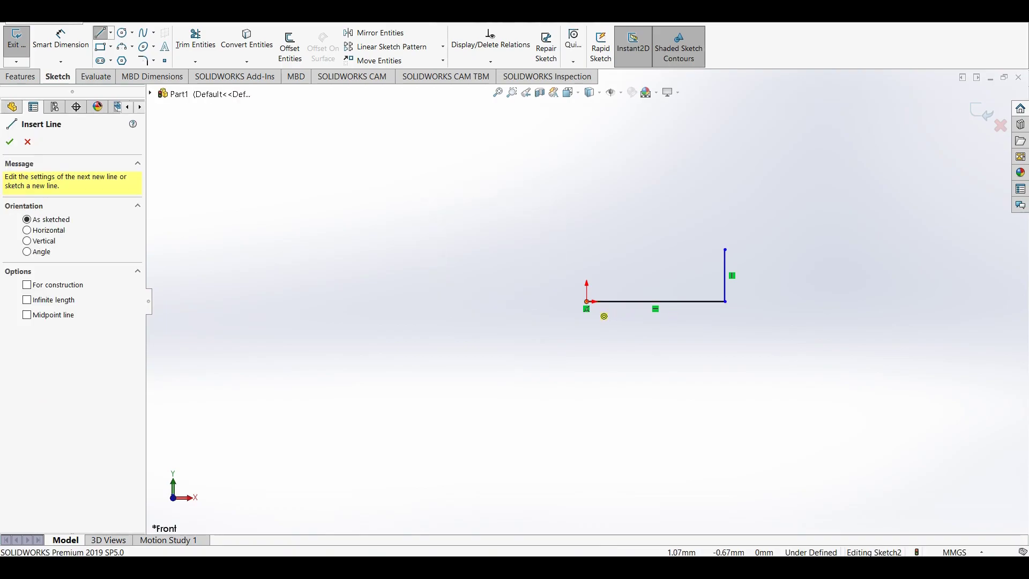
pyautogui.click(587, 301)
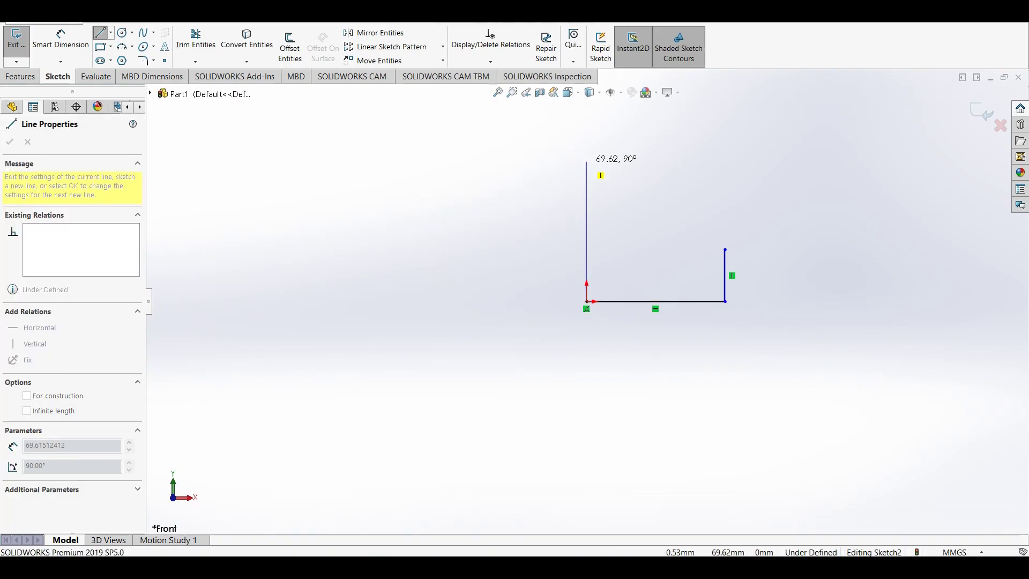
pyautogui.click(586, 162)
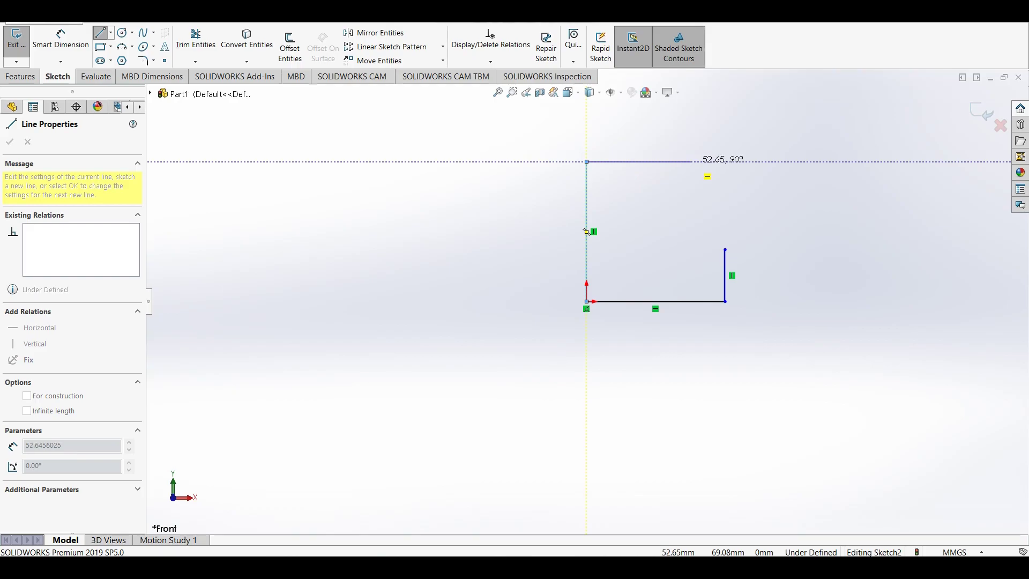
pyautogui.click(697, 161)
pyautogui.click(697, 206)
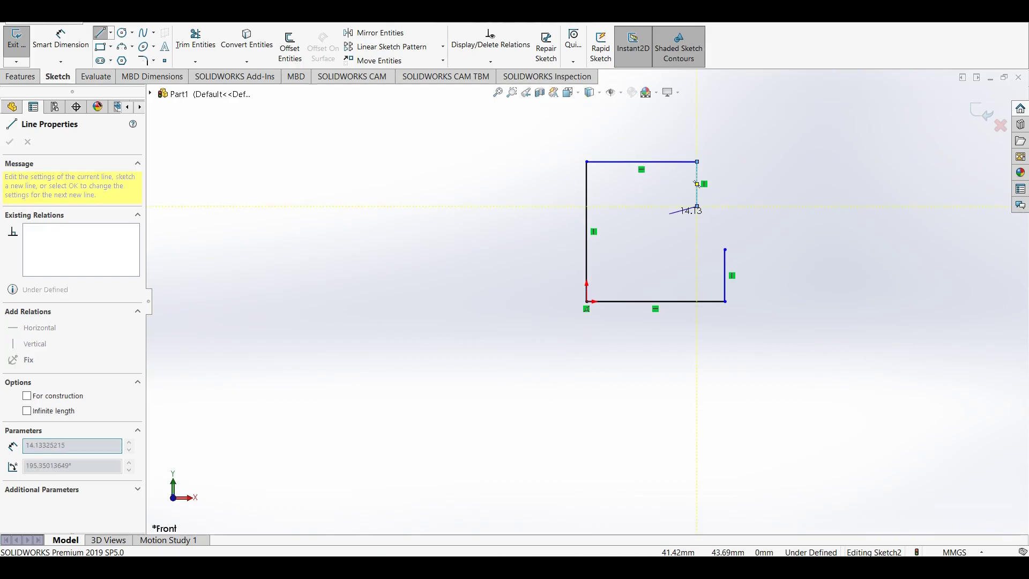
pyautogui.rightClick(669, 219)
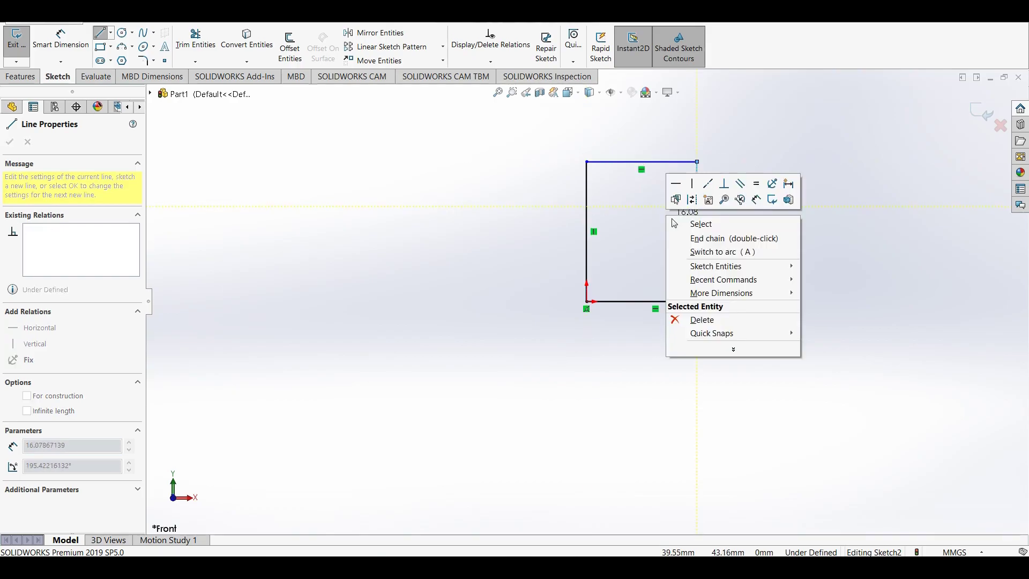
pyautogui.click(700, 223)
# - Add the middle horizontal line to complete the notched six-line profile
pyautogui.moveTo(745, 208); pyautogui.dragTo(688, 208, button='right')
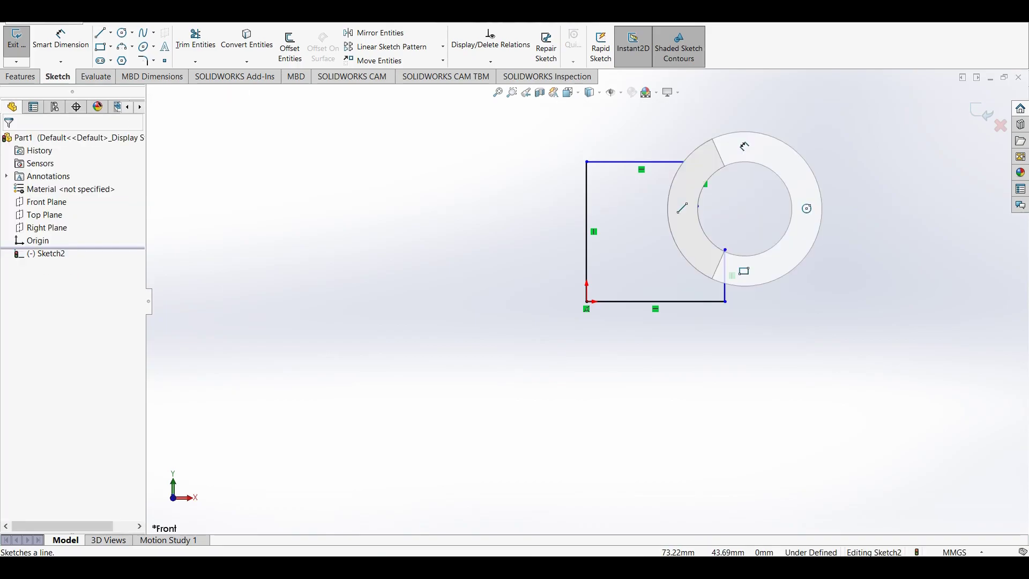
pyautogui.click(725, 250)
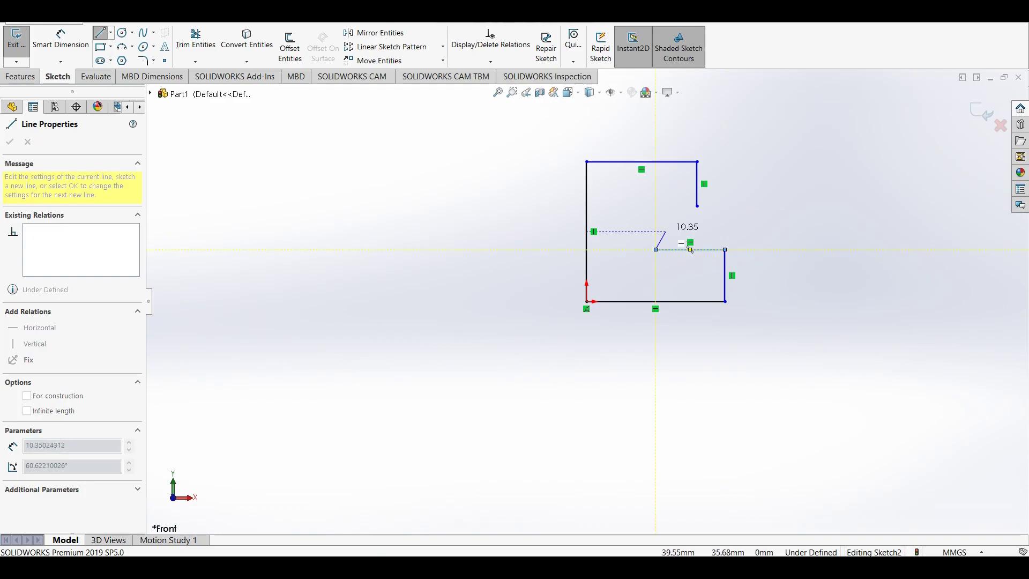
pyautogui.rightClick(668, 196)
pyautogui.click(692, 239)
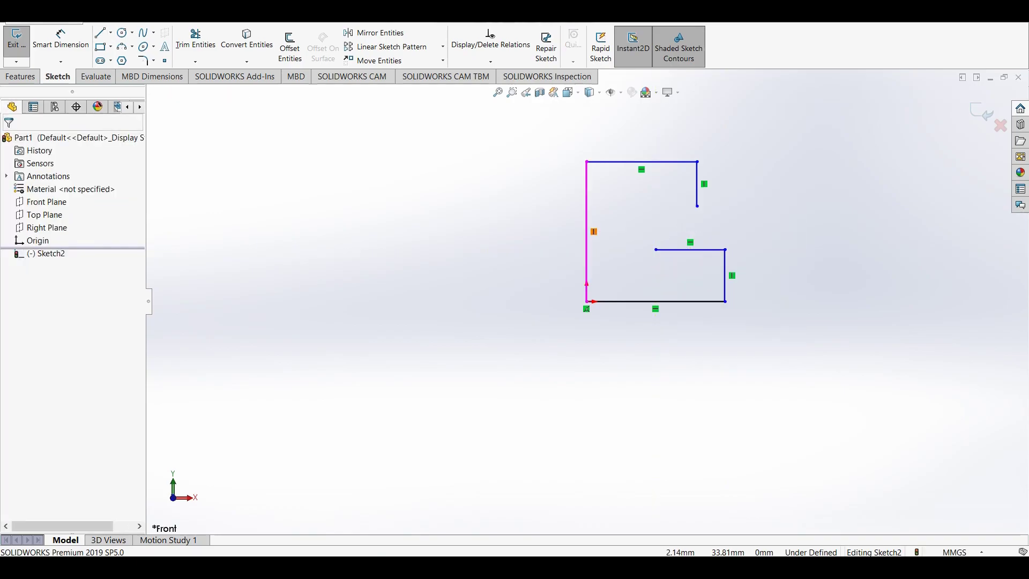
pyautogui.click(587, 223)
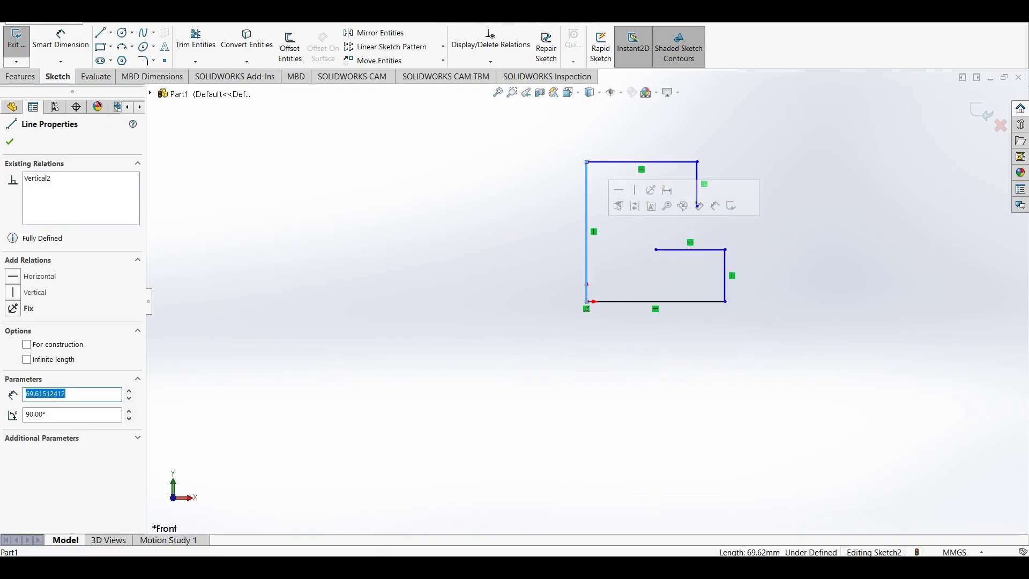
pyautogui.moveTo(413, 220); pyautogui.dragTo(414, 157, button='right')
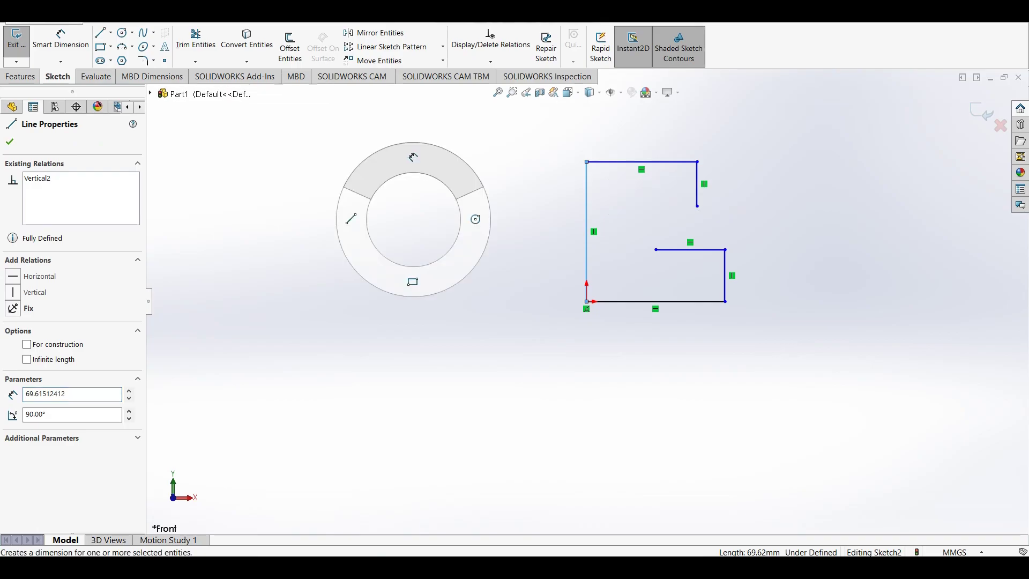
# - Dimension the left edge 60 mm, the bottom line 70 mm and the right short line 15 mm
pyautogui.click(587, 235)
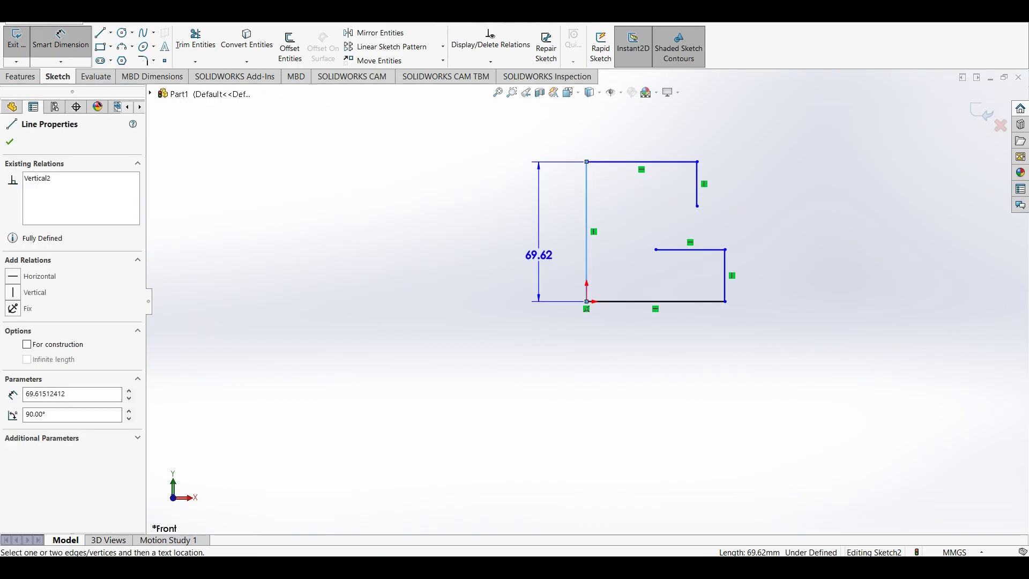
pyautogui.click(538, 252)
pyautogui.write('60')
pyautogui.press('Return')
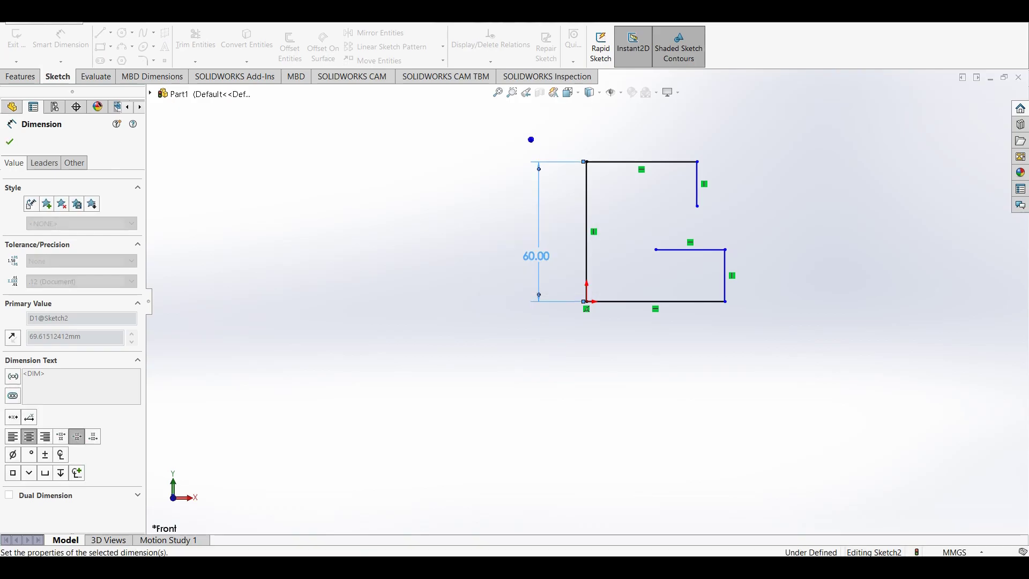
pyautogui.click(645, 302)
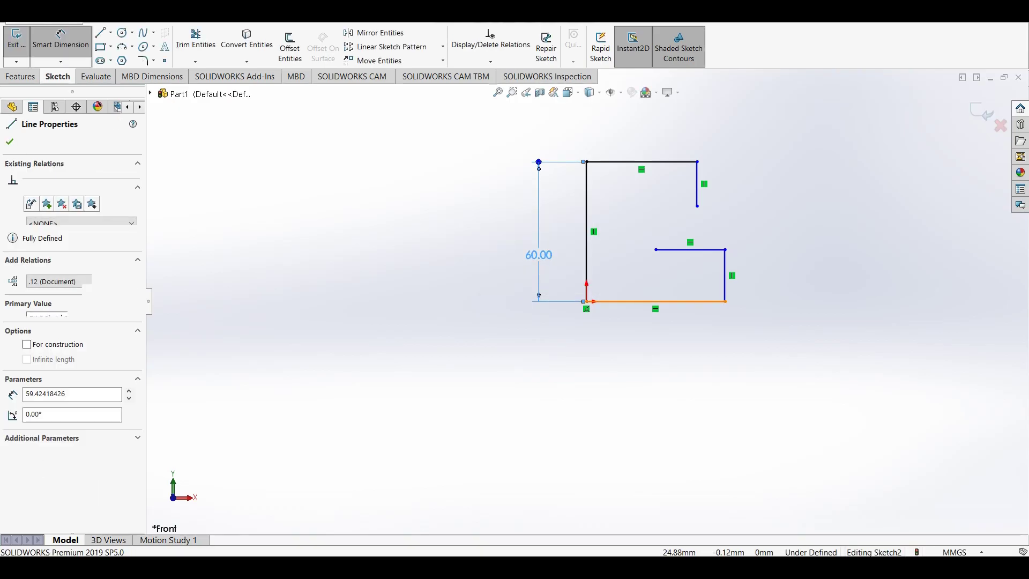
pyautogui.click(721, 336)
pyautogui.write('70')
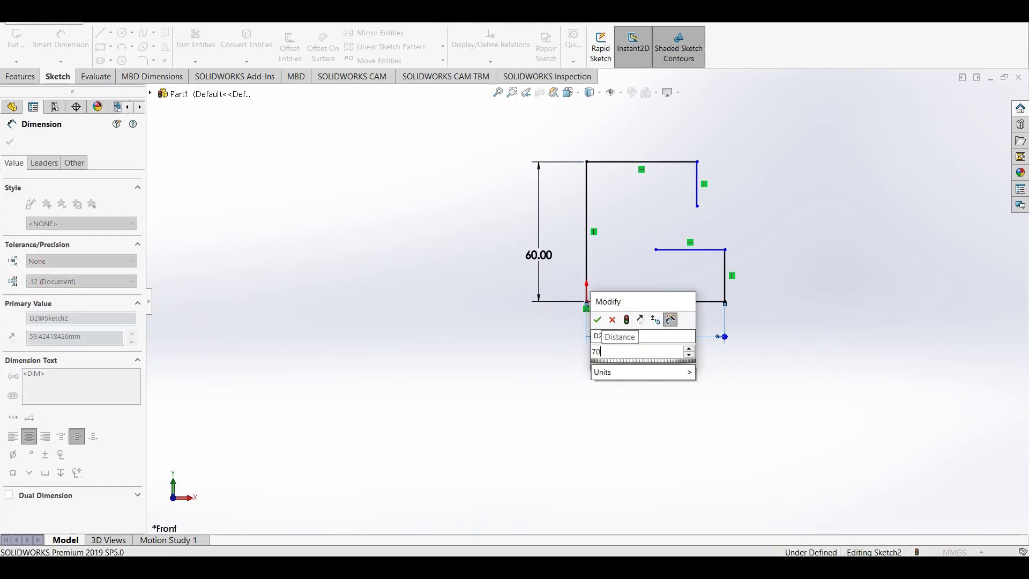
pyautogui.press('Return')
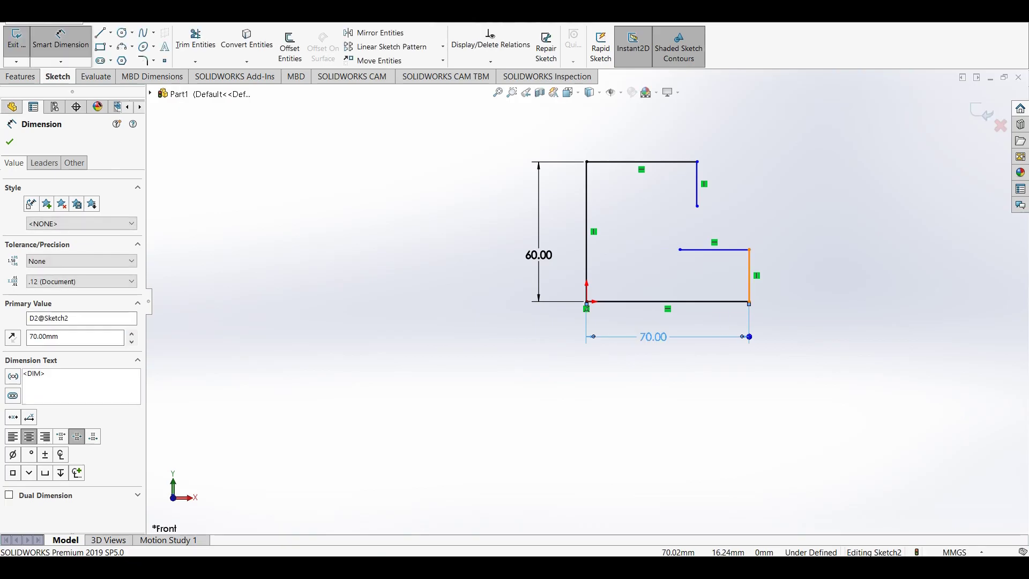
pyautogui.click(750, 276)
pyautogui.click(786, 264)
pyautogui.write('15')
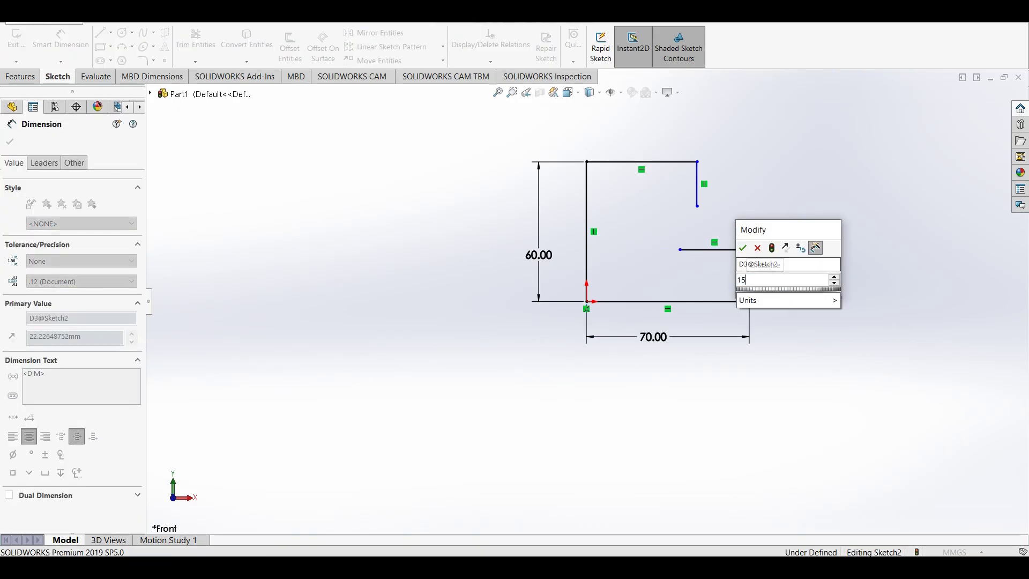
pyautogui.press('Return')
# - Dimension the inner step line 45 mm, the short drop 10 mm and the top edge 35 mm
pyautogui.click(713, 267)
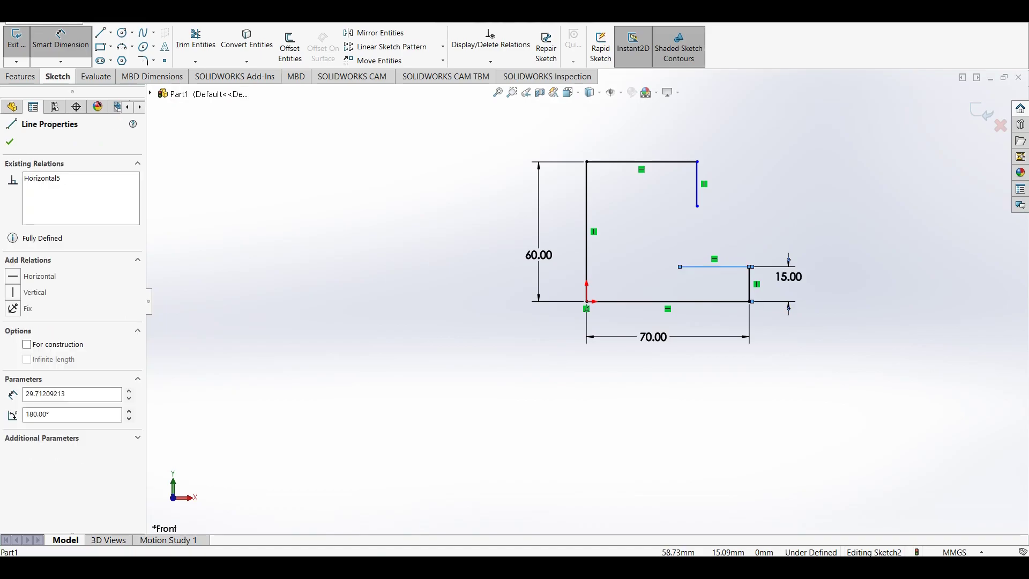
pyautogui.click(721, 281)
pyautogui.write('45')
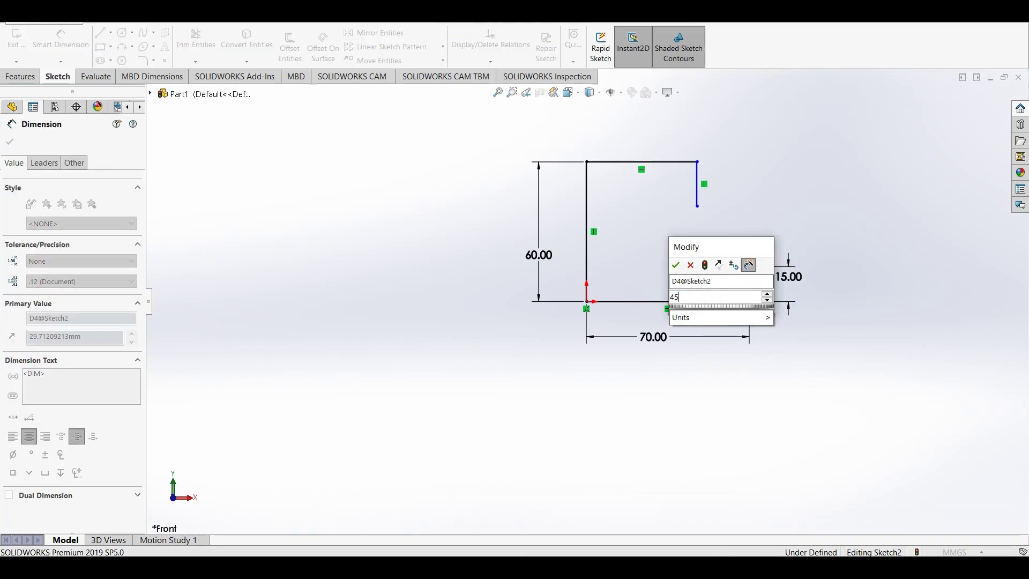
pyautogui.press('Return')
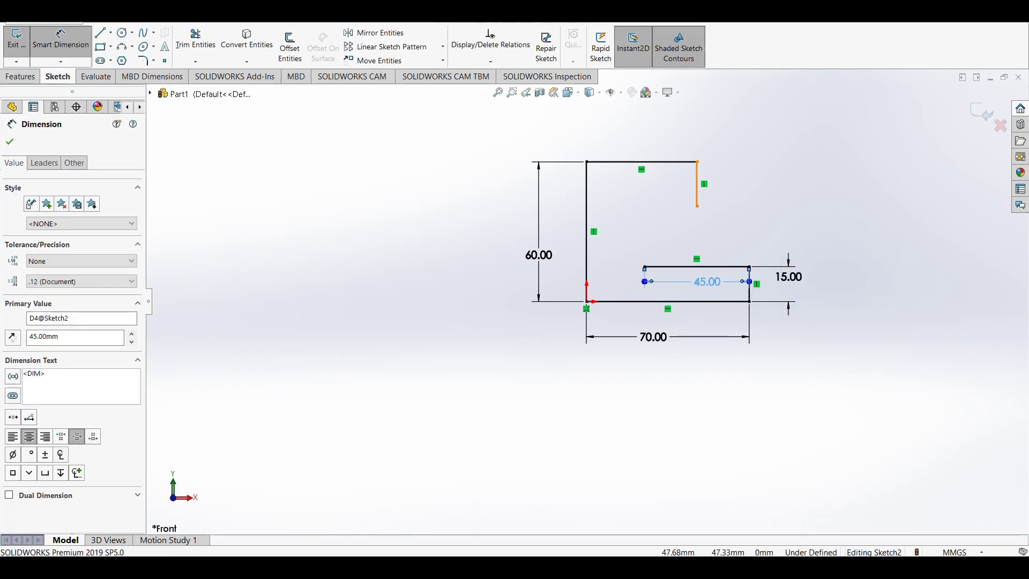
pyautogui.click(697, 185)
pyautogui.click(743, 191)
pyautogui.write('10')
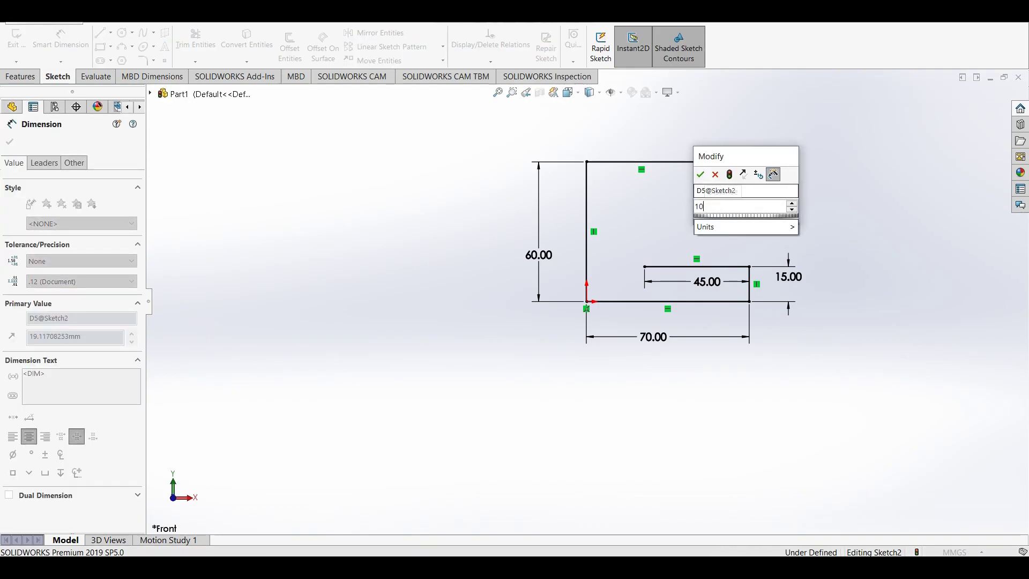
pyautogui.press('Return')
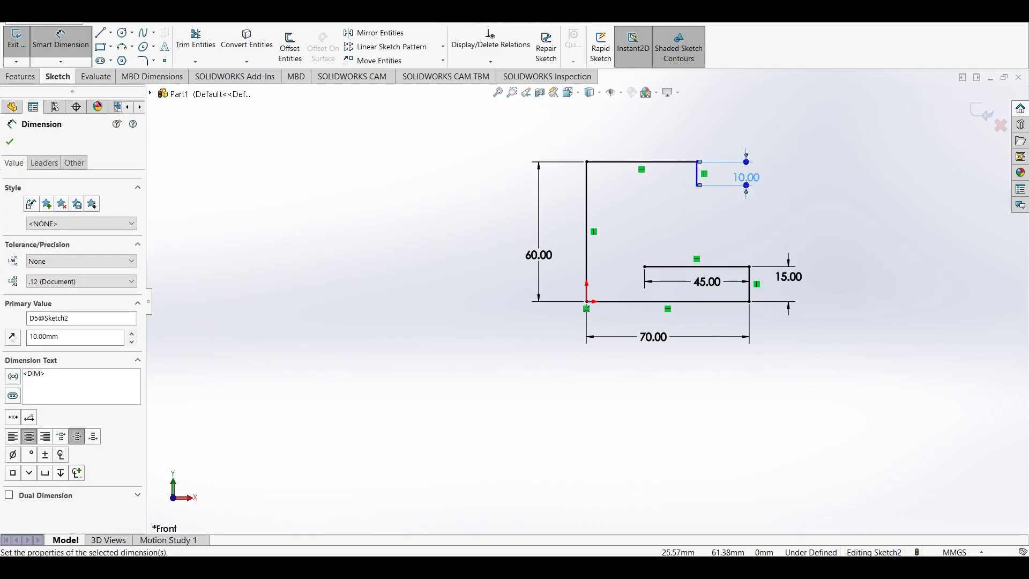
pyautogui.press('Escape')
pyautogui.click(643, 161)
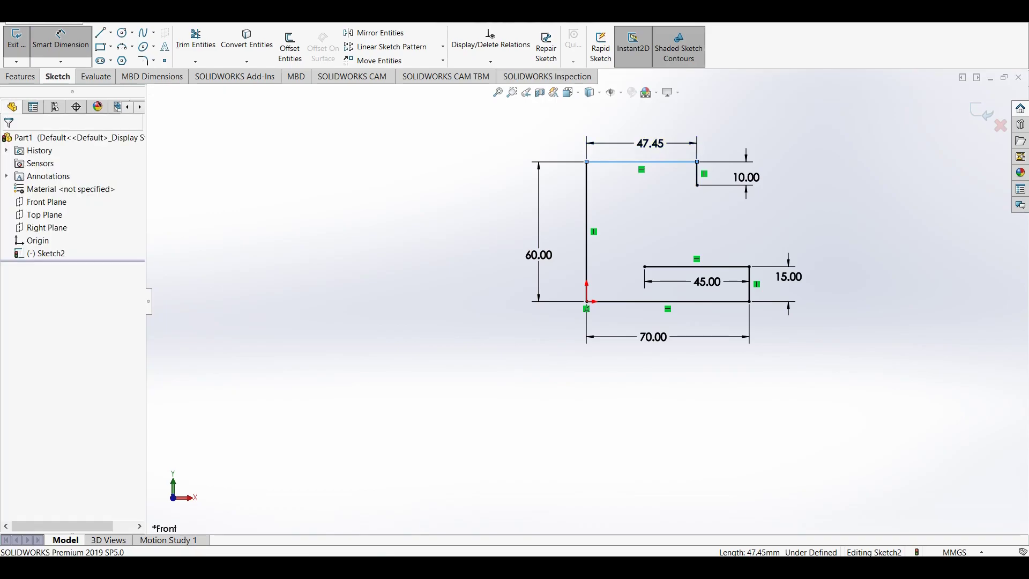
pyautogui.click(649, 143)
pyautogui.write('35')
pyautogui.press('Return')
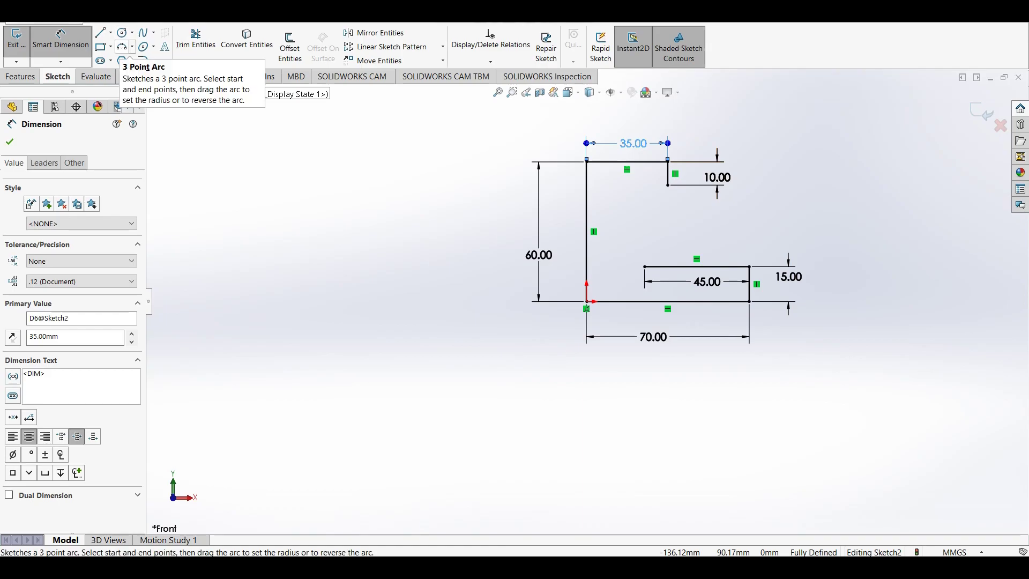
# - Join the two step ends with a three-point arc of radius 20 mm and exit Sketch2
pyautogui.click(122, 47)
pyautogui.click(645, 267)
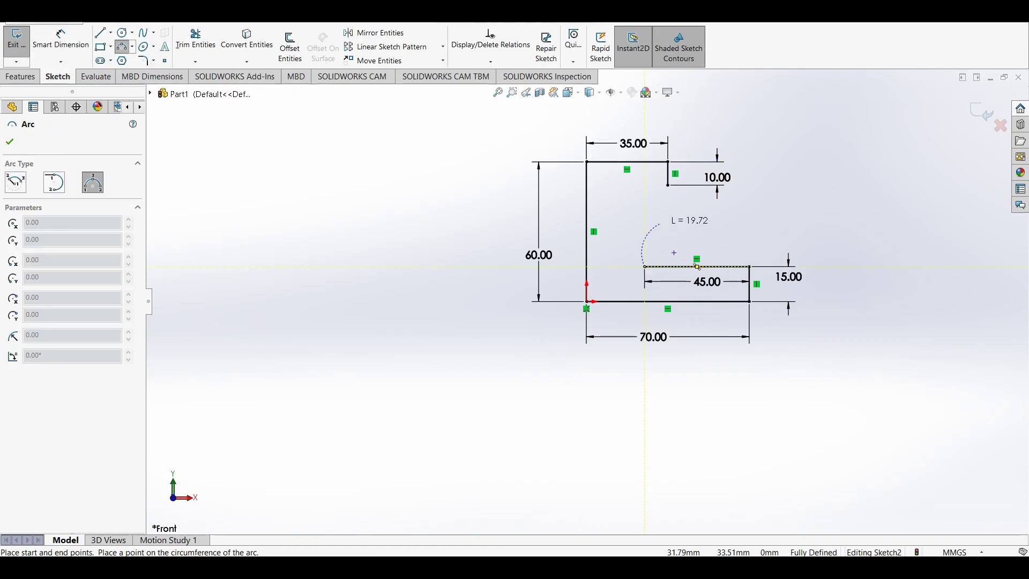
pyautogui.click(668, 185)
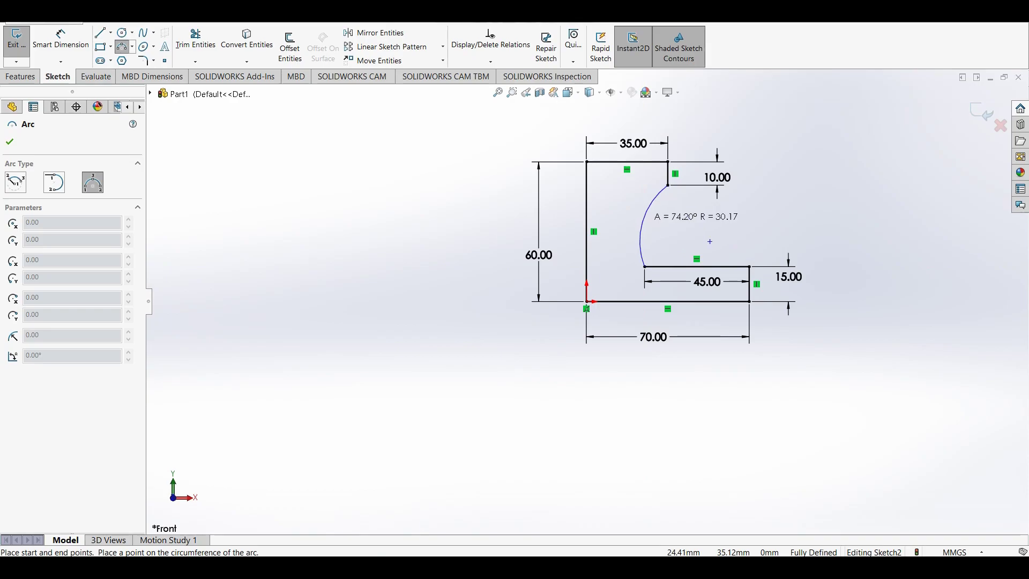
pyautogui.click(647, 223)
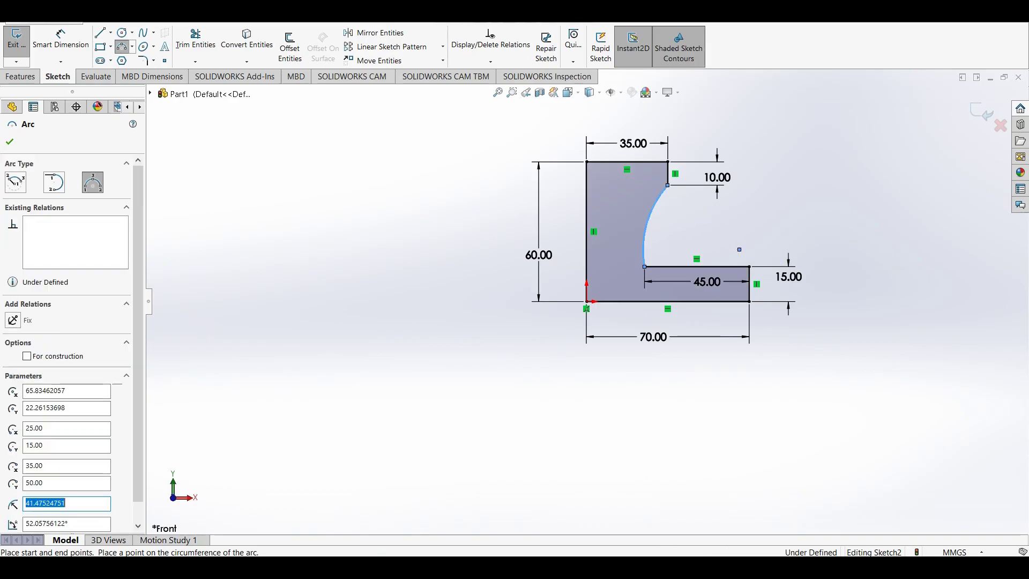
pyautogui.press('Escape')
pyautogui.click(655, 209)
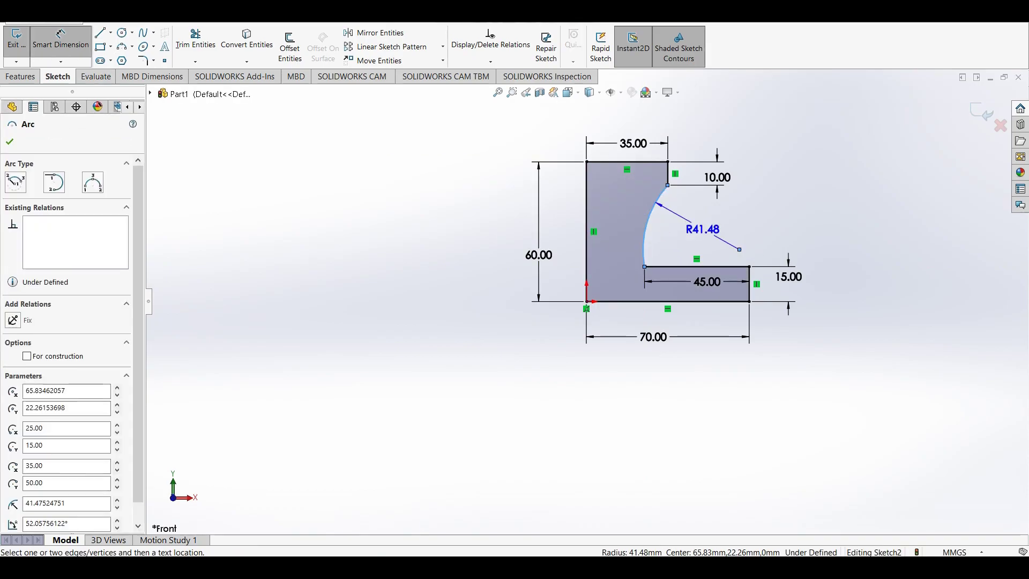
pyautogui.click(739, 249)
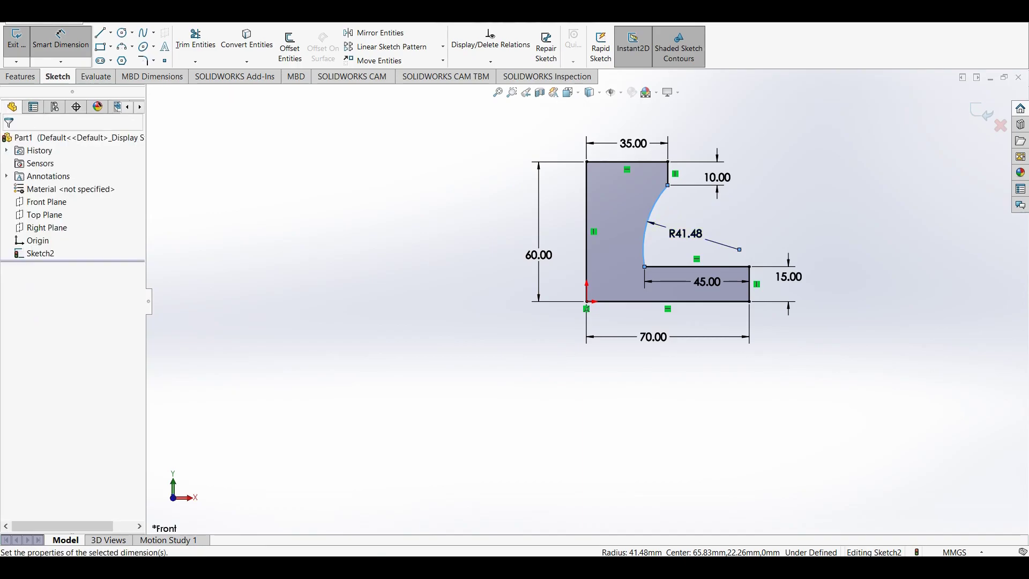
pyautogui.write('20')
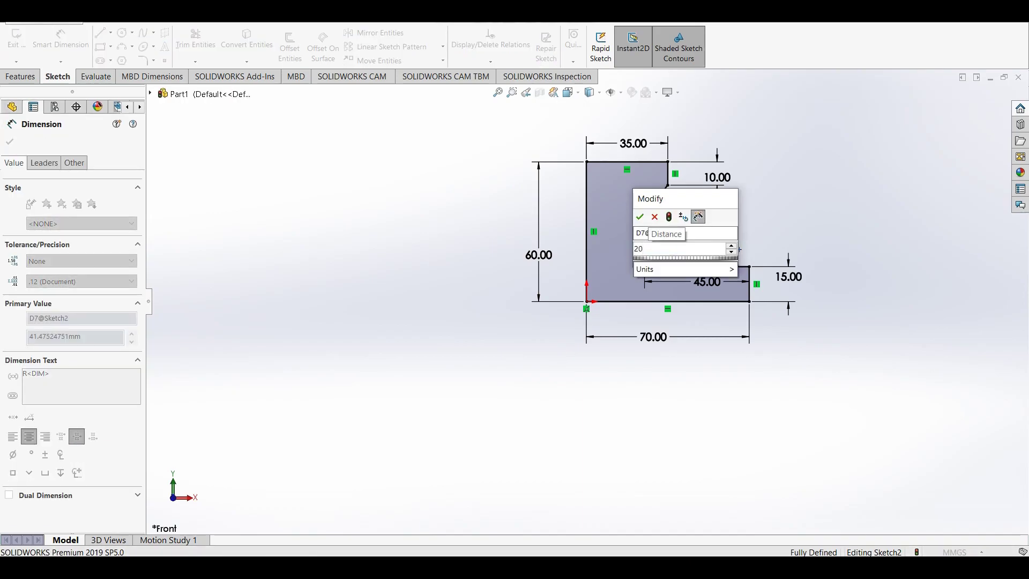
pyautogui.press('Return')
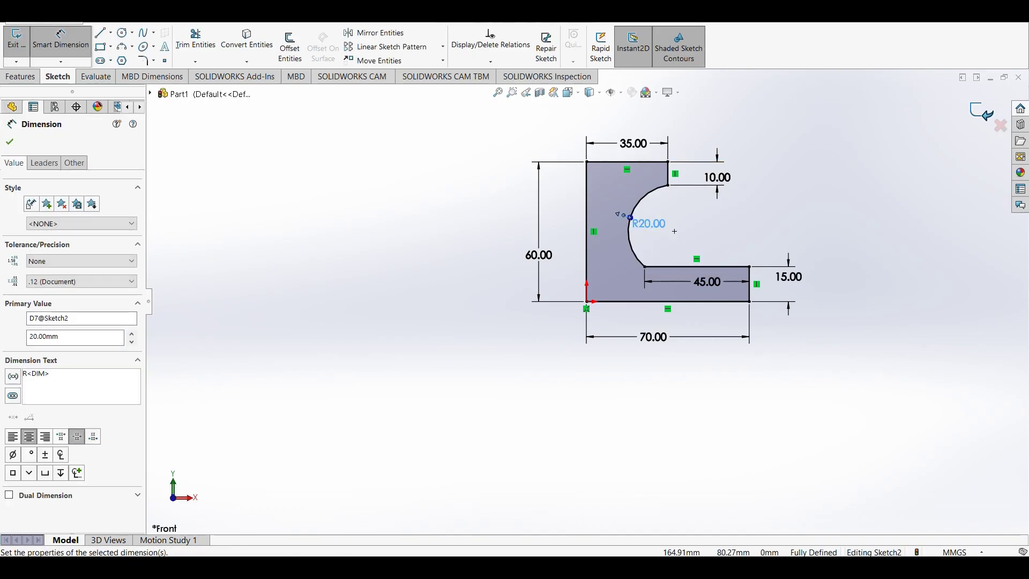
pyautogui.click(16, 39)
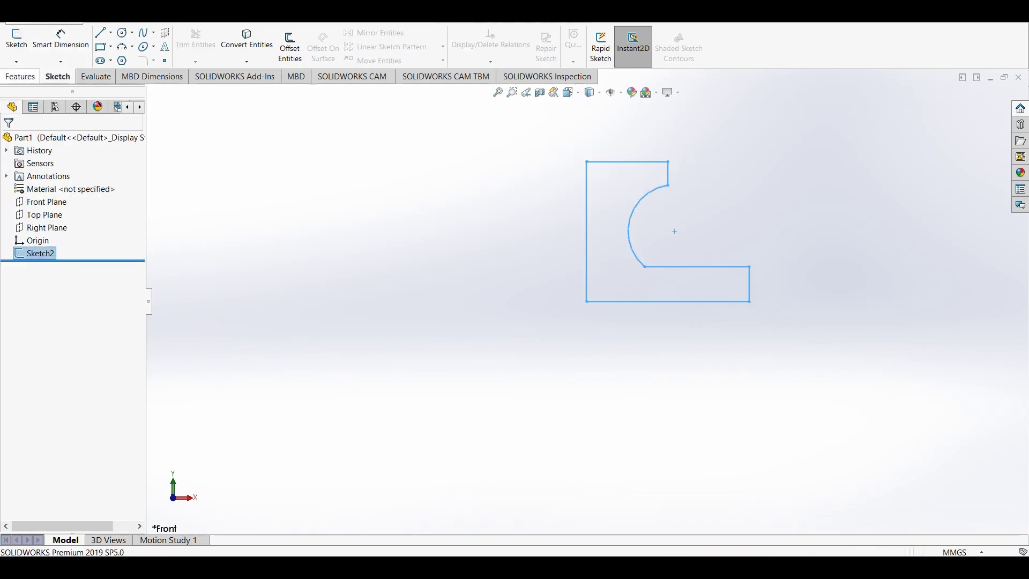
# - Revolve the profile 360° about its left vertical edge and select the stem's top face
pyautogui.click(20, 76)
pyautogui.click(60, 45)
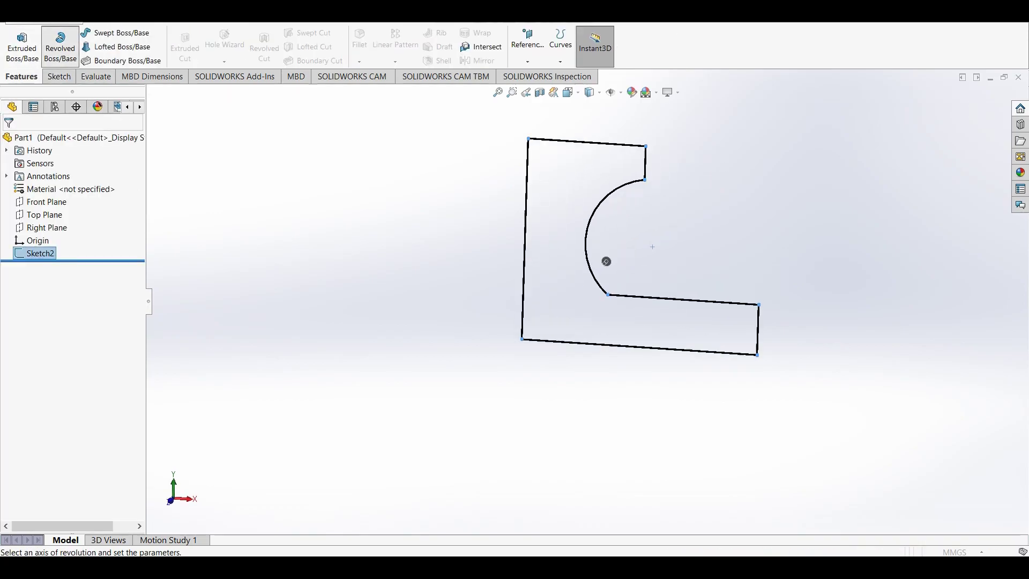
pyautogui.click(528, 319)
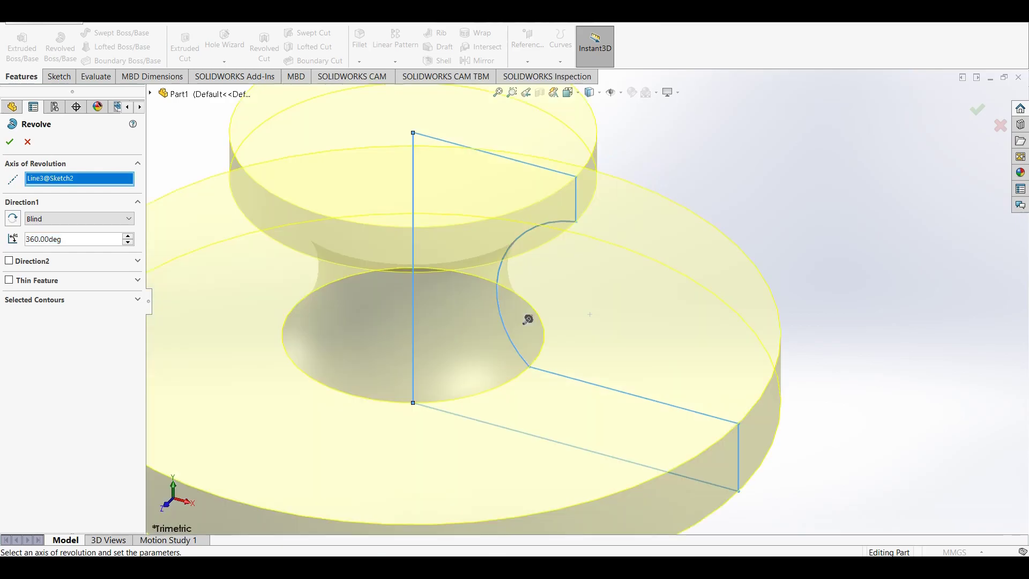
pyautogui.press('Return')
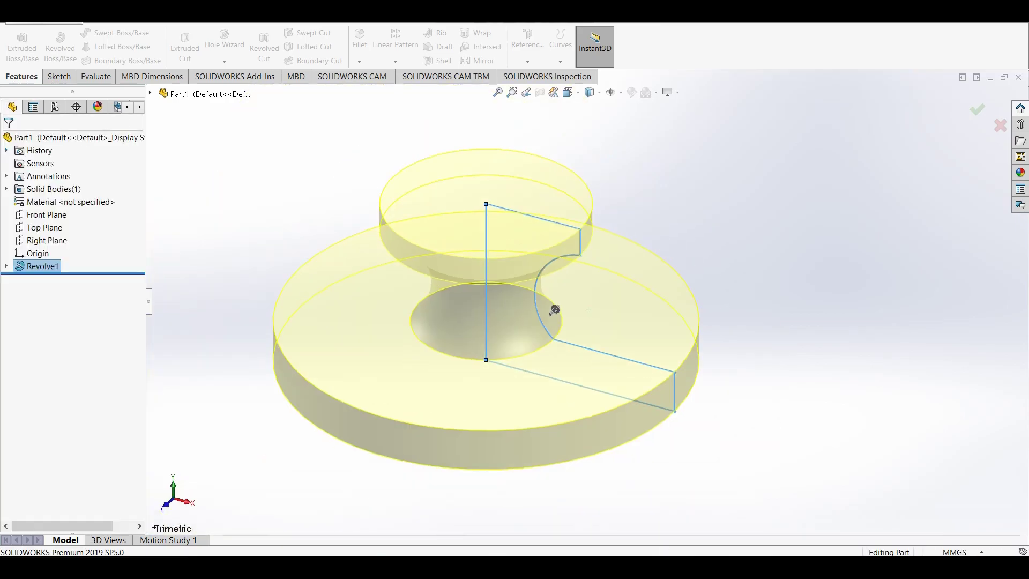
pyautogui.click(439, 204)
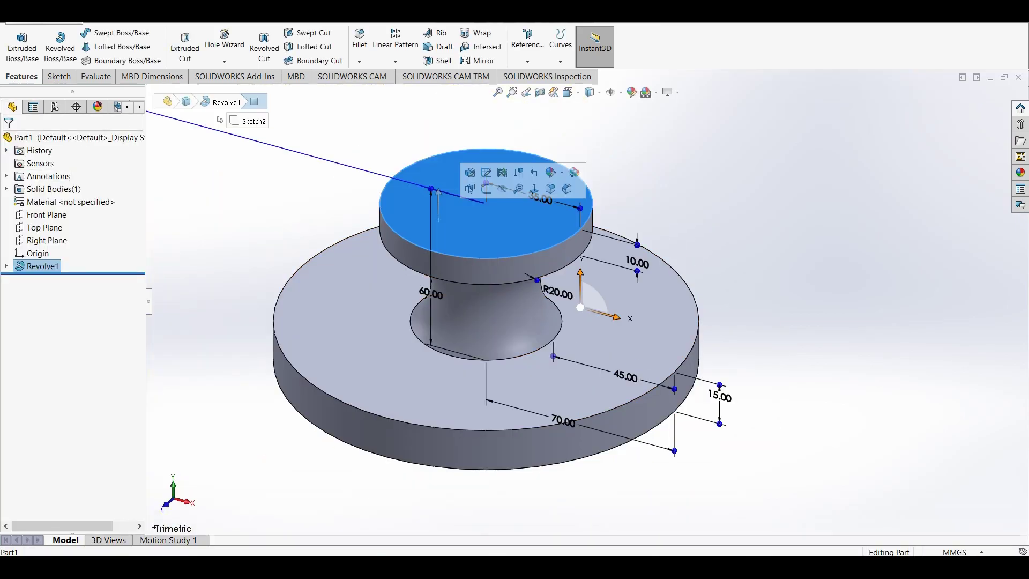
# - Start a sketch on the top face, view it normal-to, and draw an origin-centred circle
pyautogui.click(486, 188)
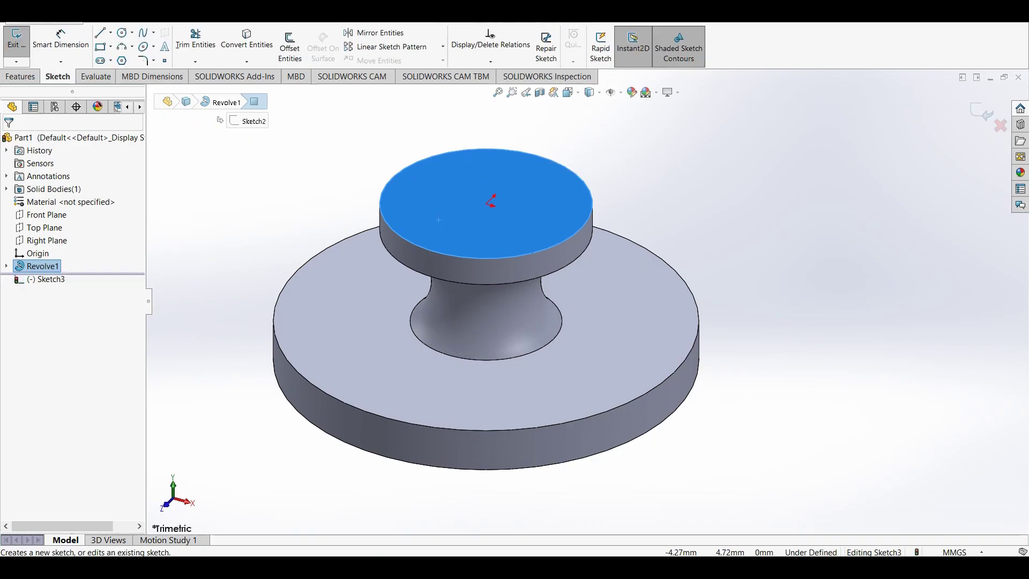
pyautogui.click(43, 279)
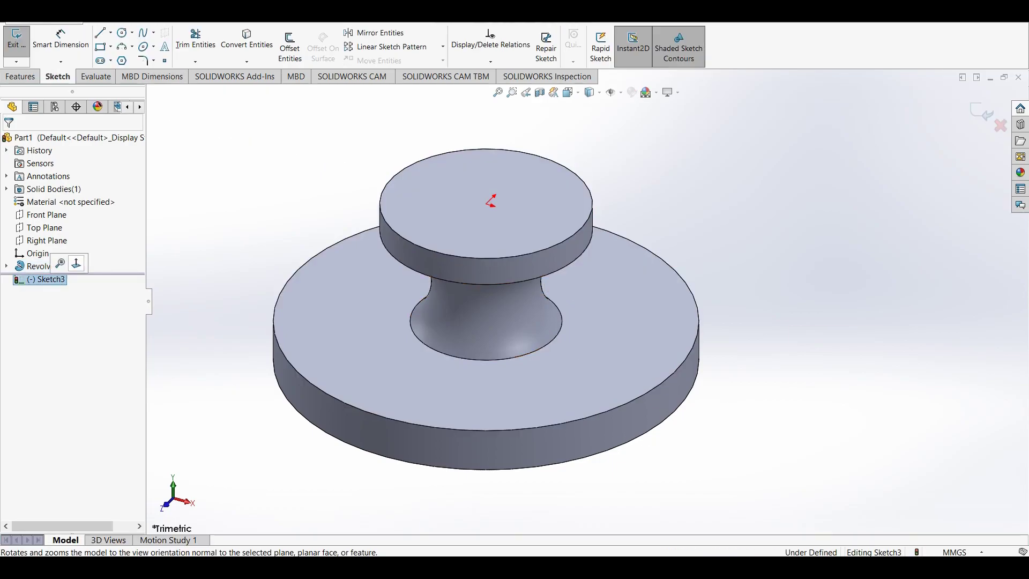
pyautogui.click(76, 263)
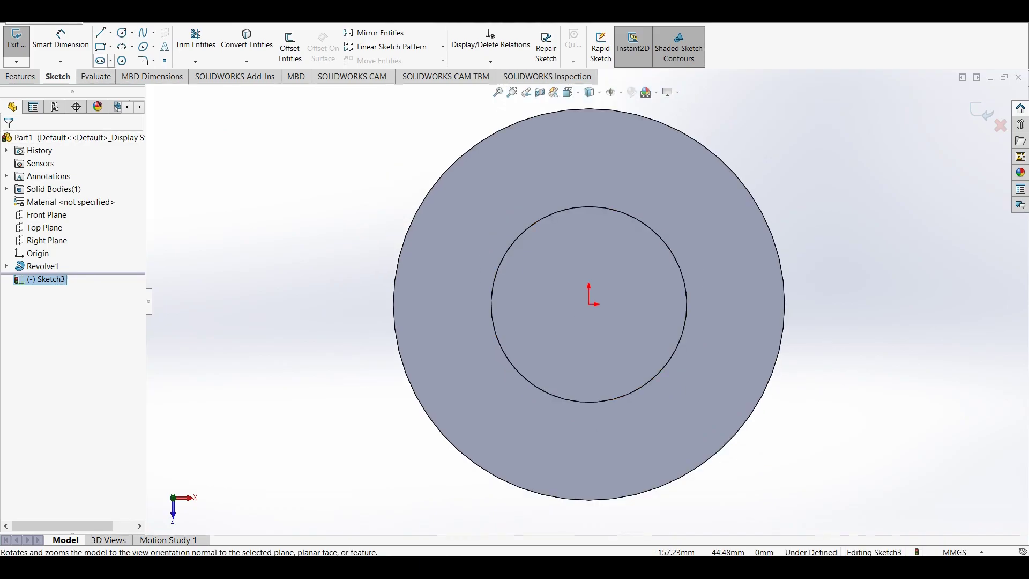
pyautogui.click(122, 33)
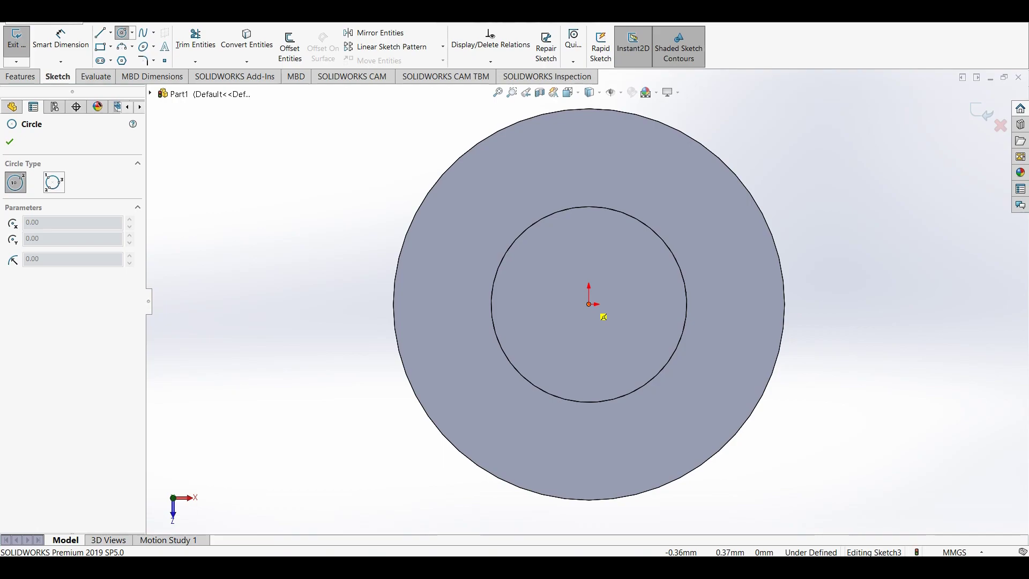
pyautogui.click(589, 304)
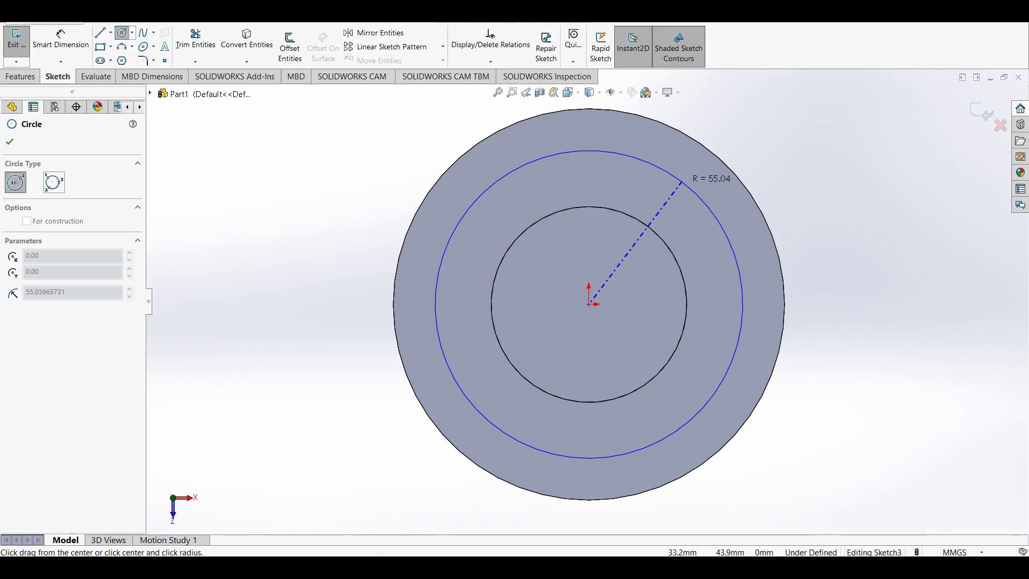
pyautogui.click(681, 183)
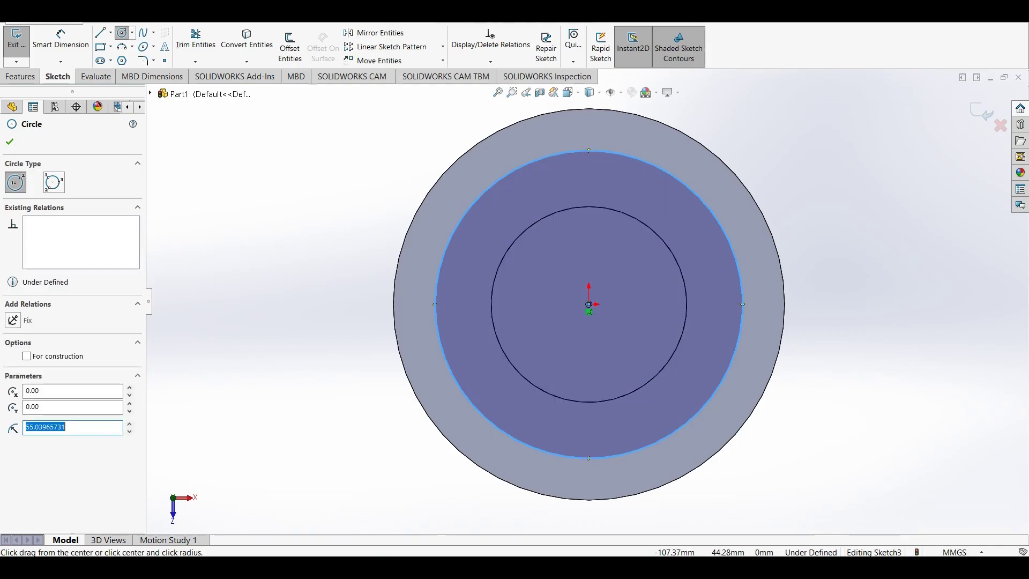
# - Dimension the circle's diameter to 110 mm
pyautogui.click(61, 37)
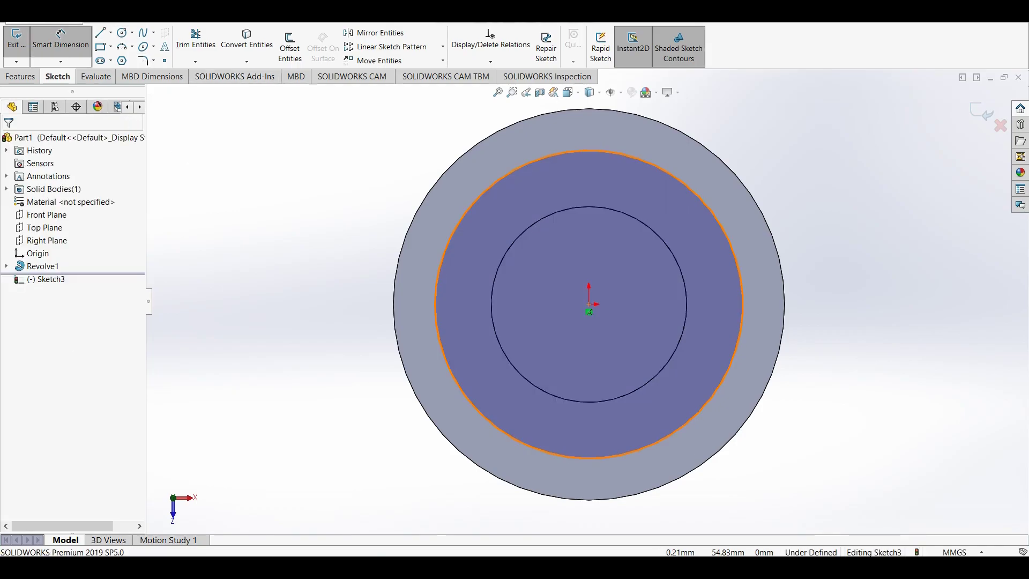
pyautogui.click(590, 151)
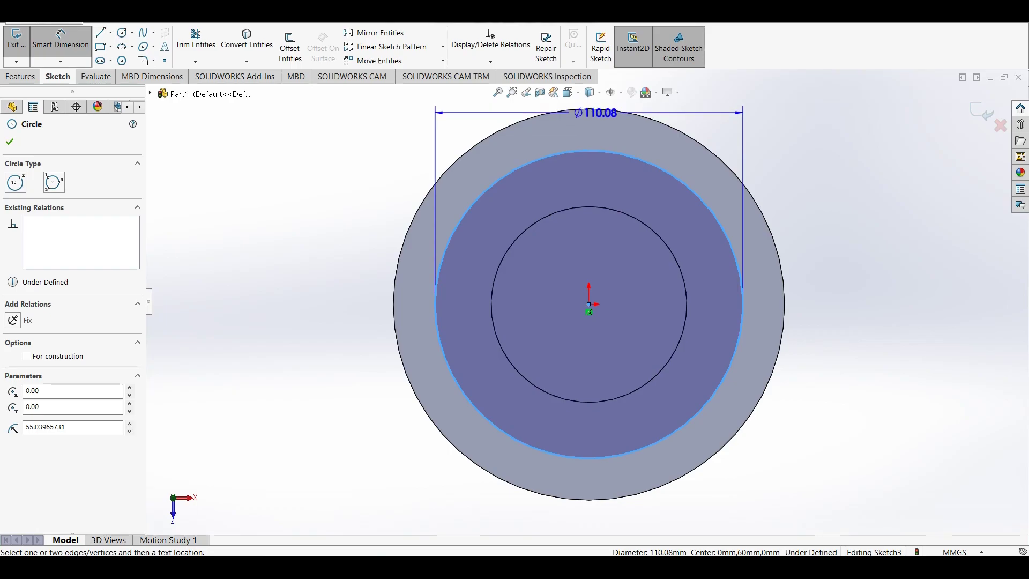
pyautogui.click(594, 113)
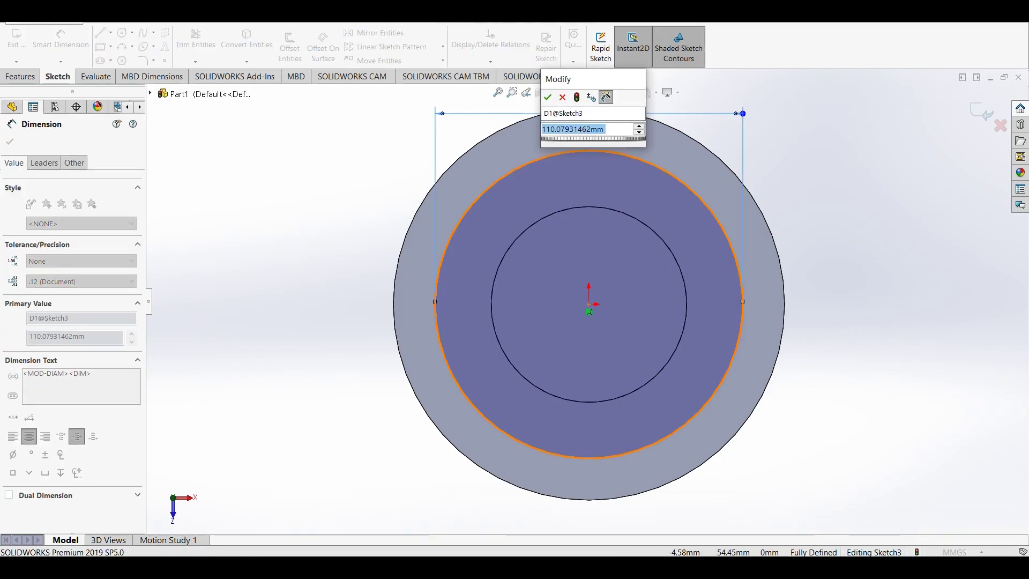
pyautogui.write('110')
pyautogui.press('Return')
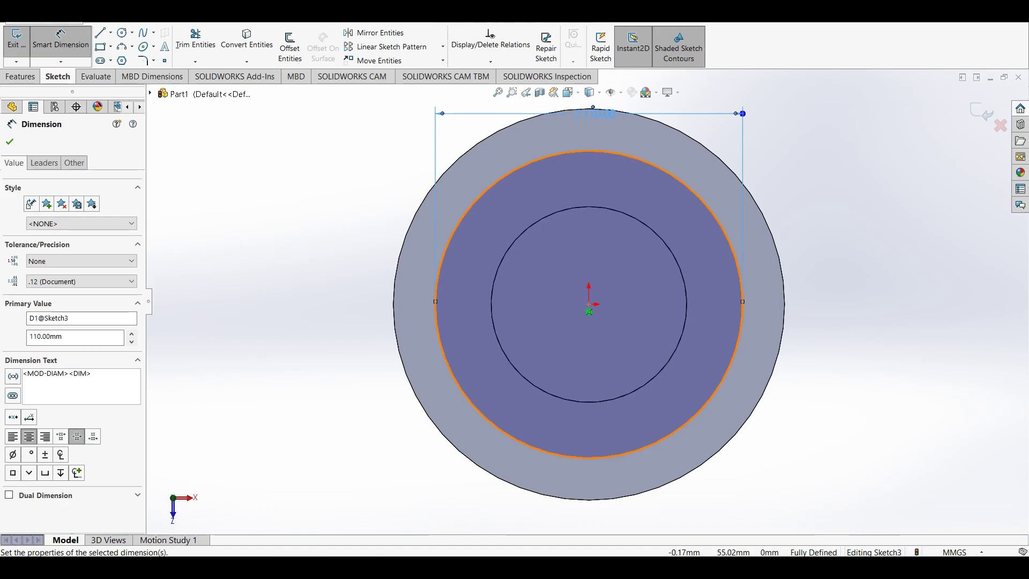
pyautogui.scroll(2, 589, 304)
pyautogui.scroll(2, 589, 304)
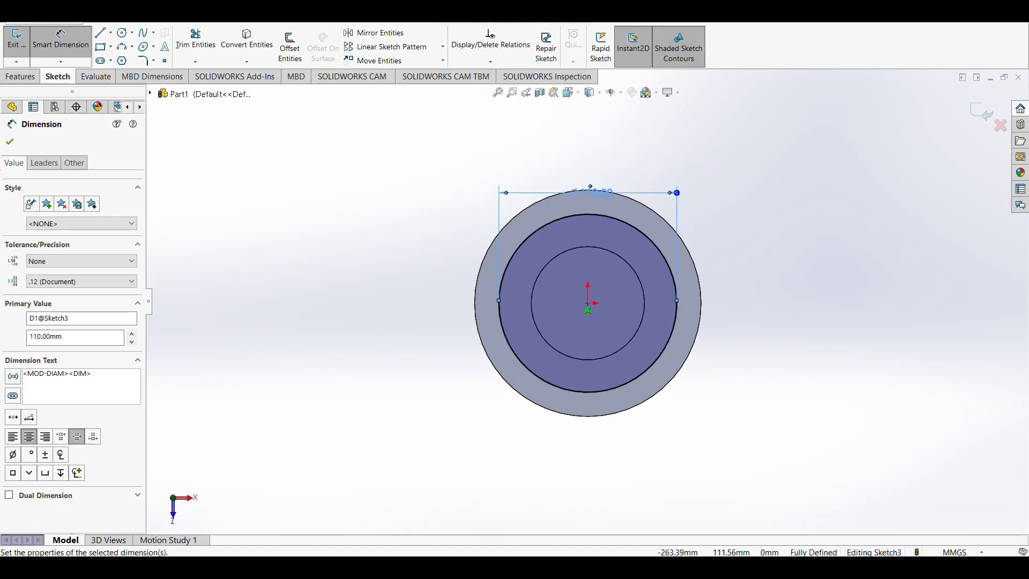
# - Draw two vertical lines inside the circle, one left and one right of the origin
pyautogui.moveTo(337, 274); pyautogui.dragTo(274, 274, button='right')
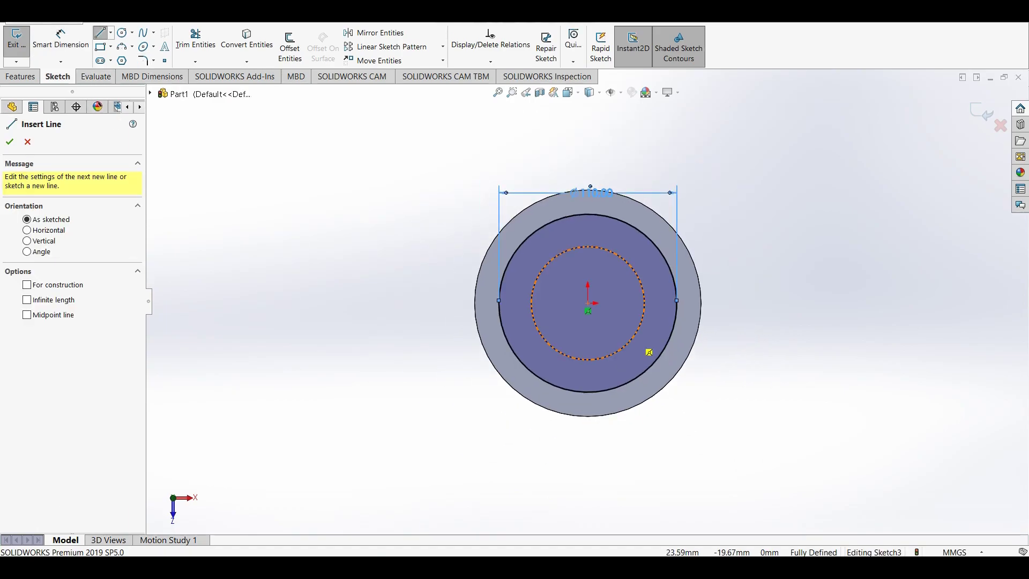
pyautogui.click(523, 330)
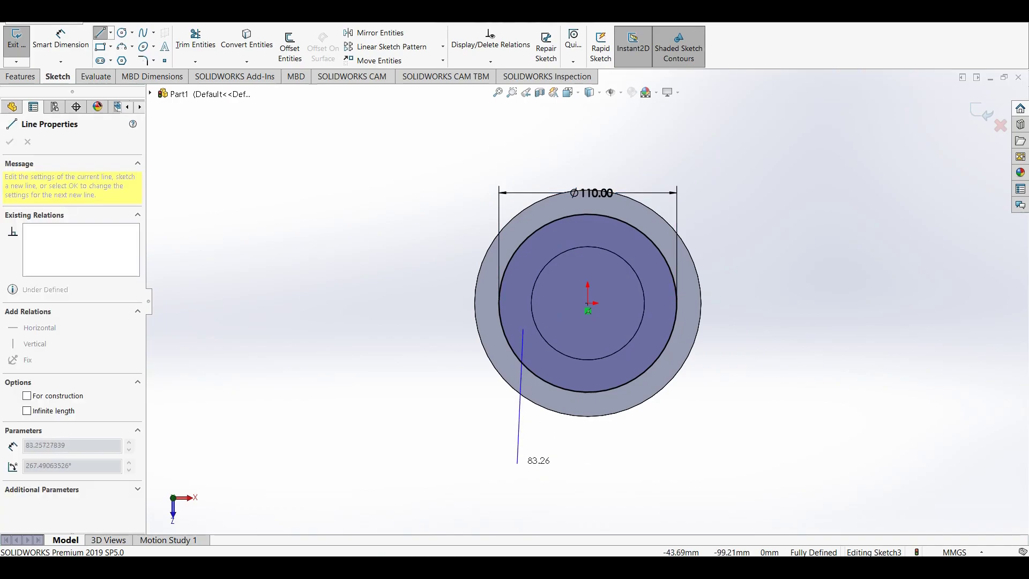
pyautogui.click(523, 475)
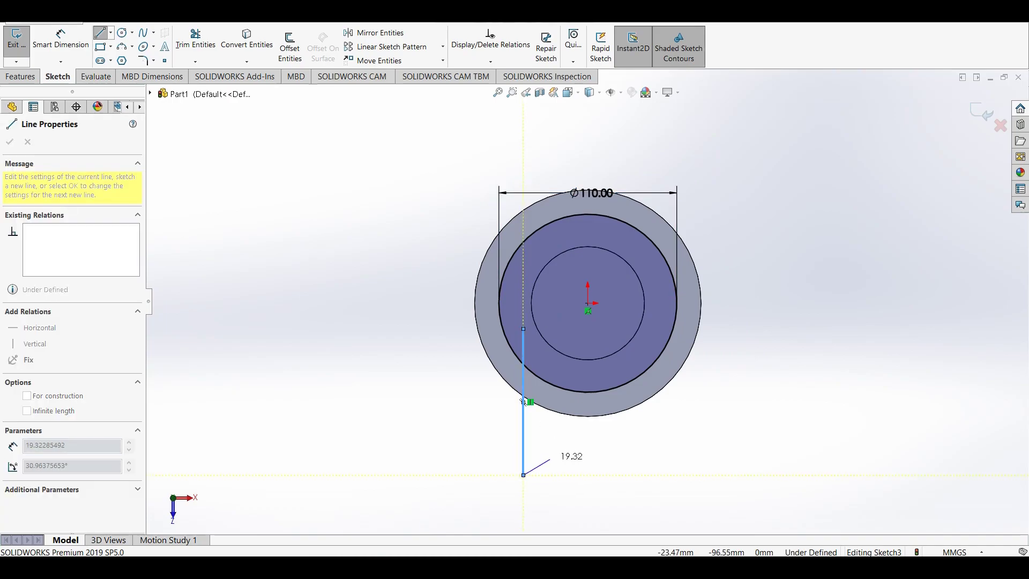
pyautogui.rightClick(526, 401)
pyautogui.click(544, 450)
pyautogui.moveTo(773, 370); pyautogui.dragTo(718, 371, button='right')
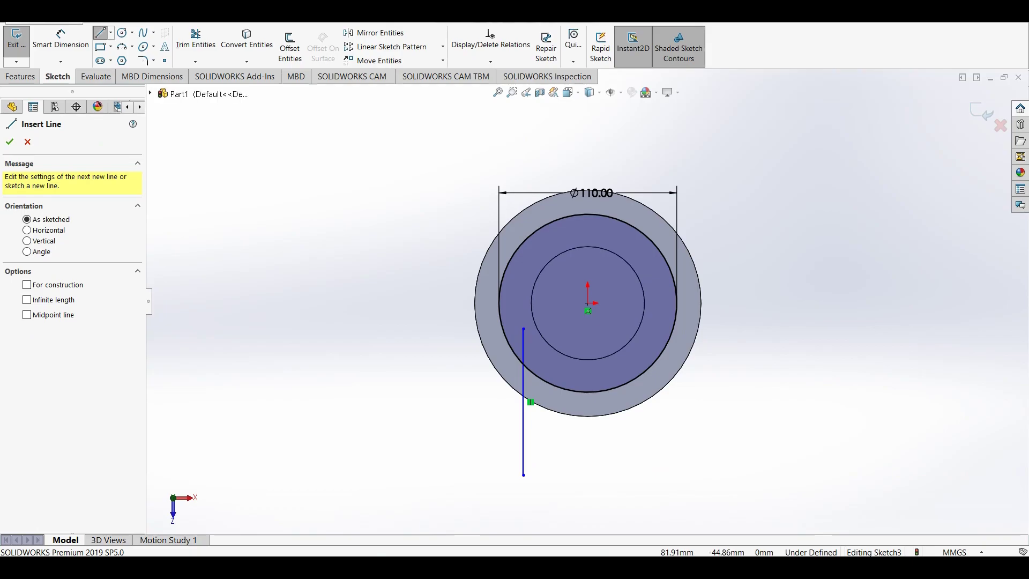
pyautogui.click(655, 338)
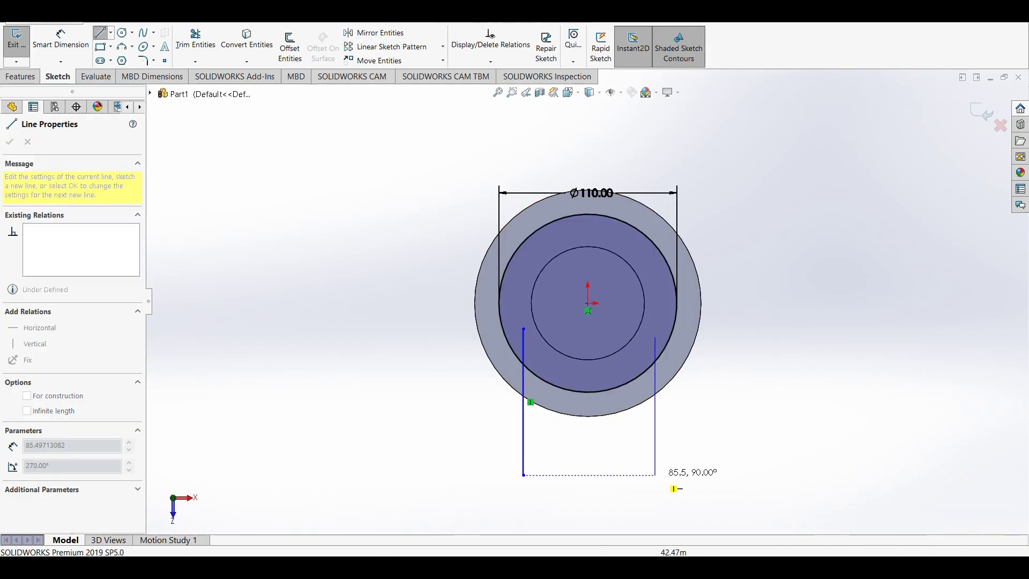
pyautogui.click(655, 475)
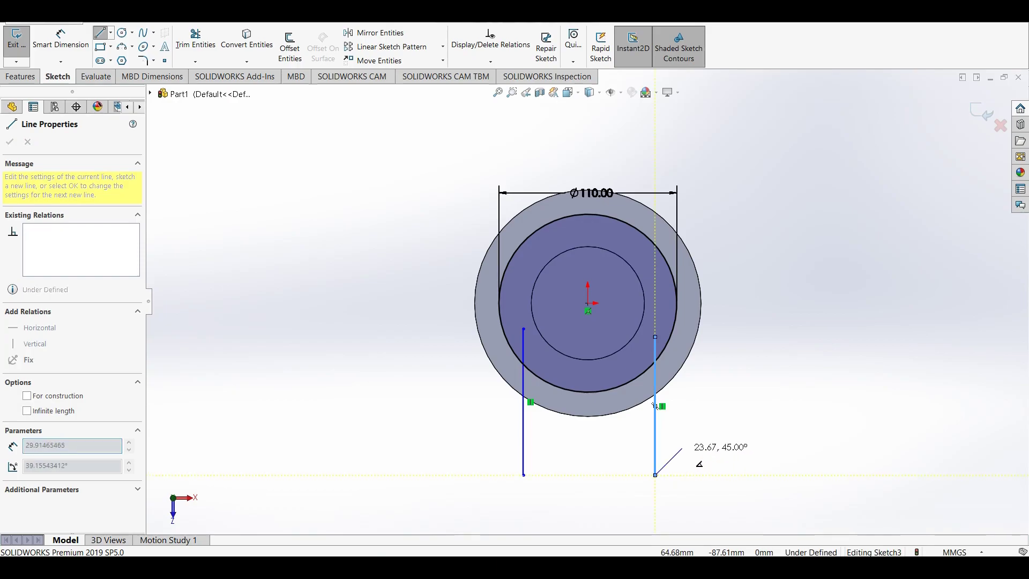
pyautogui.rightClick(655, 406)
pyautogui.click(717, 444)
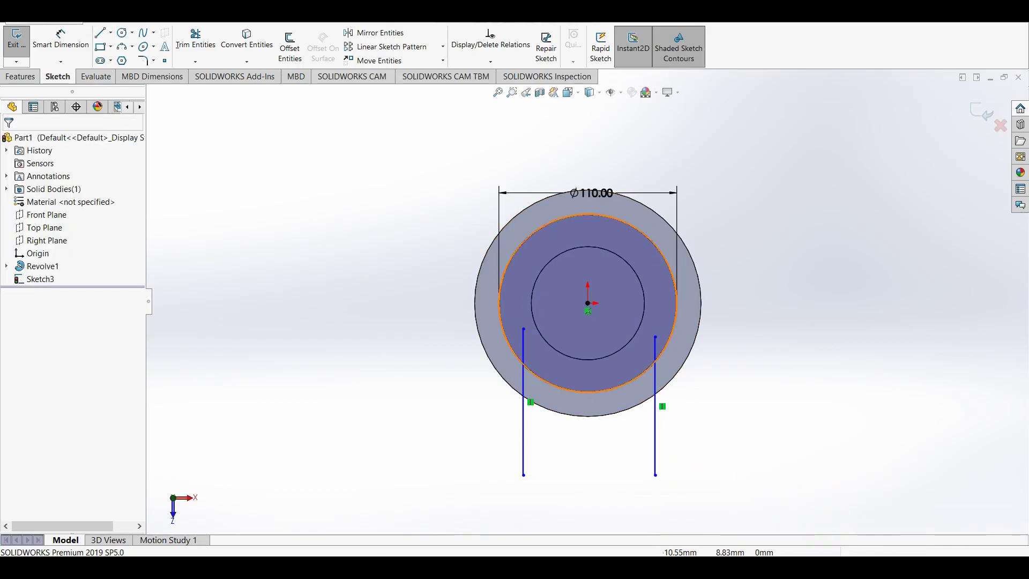
# - Dimension each vertical line 40 mm horizontally from the origin
pyautogui.click(60, 38)
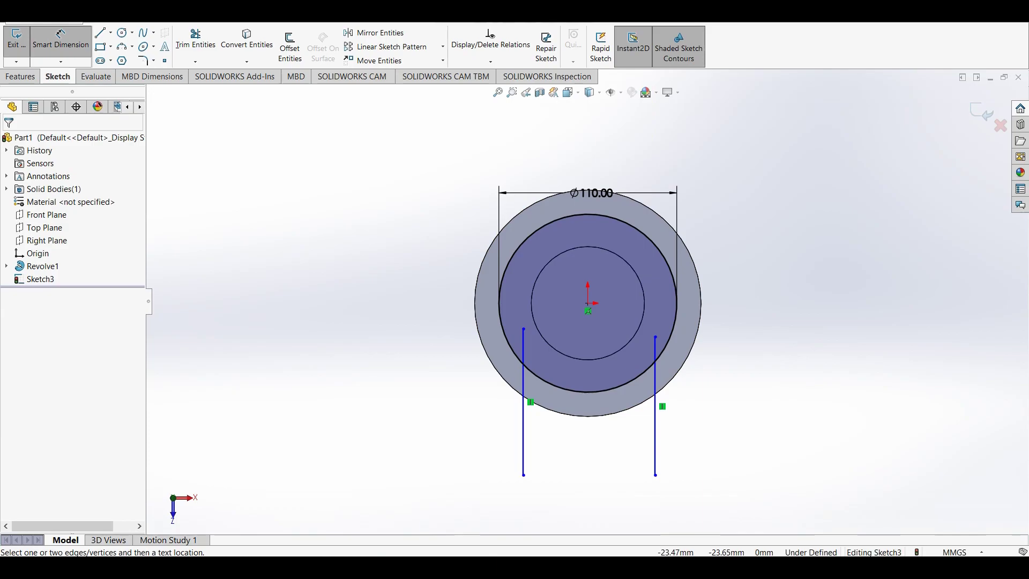
pyautogui.click(524, 328)
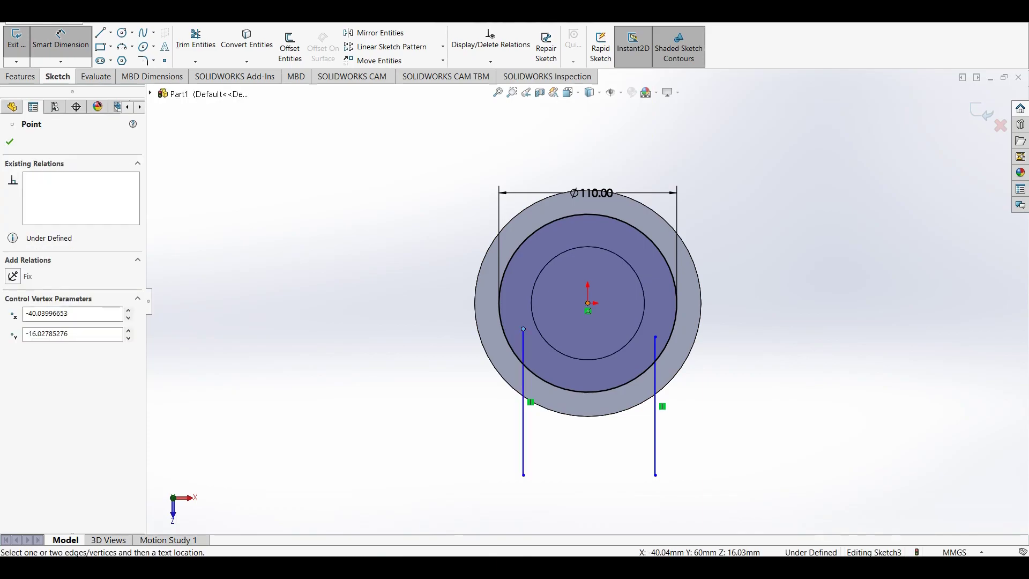
pyautogui.click(588, 304)
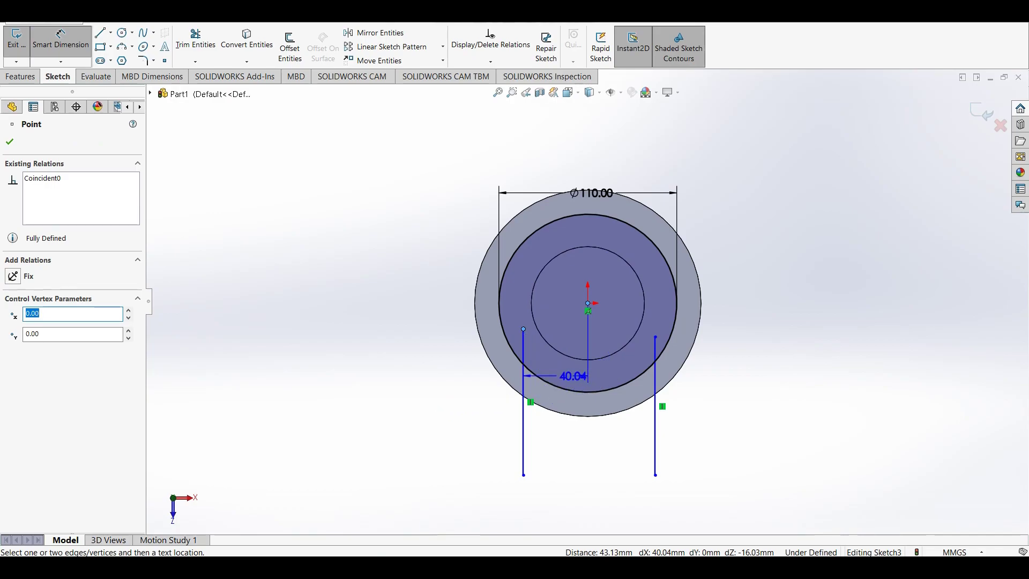
pyautogui.click(579, 376)
pyautogui.write('40')
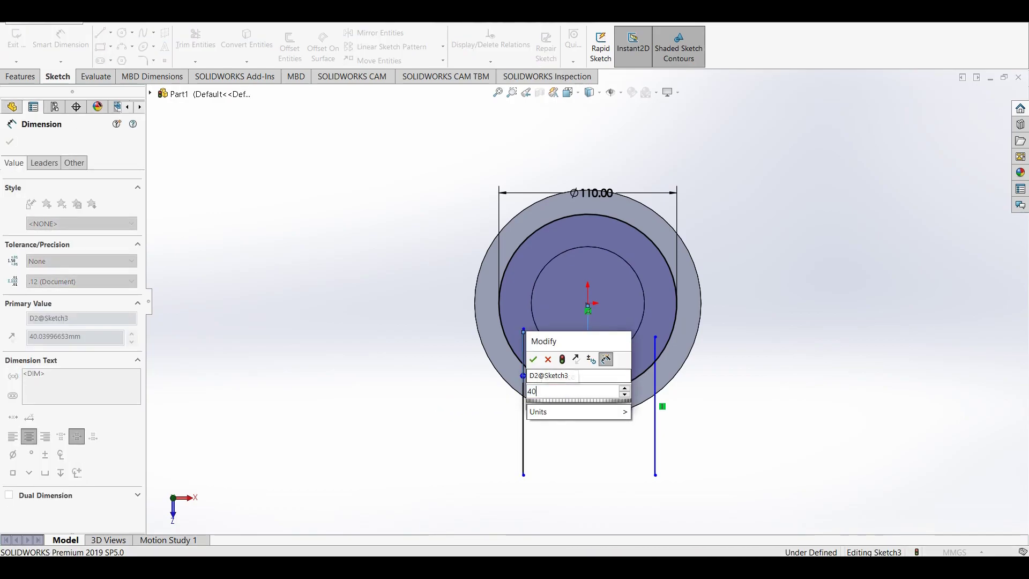
pyautogui.press('Return')
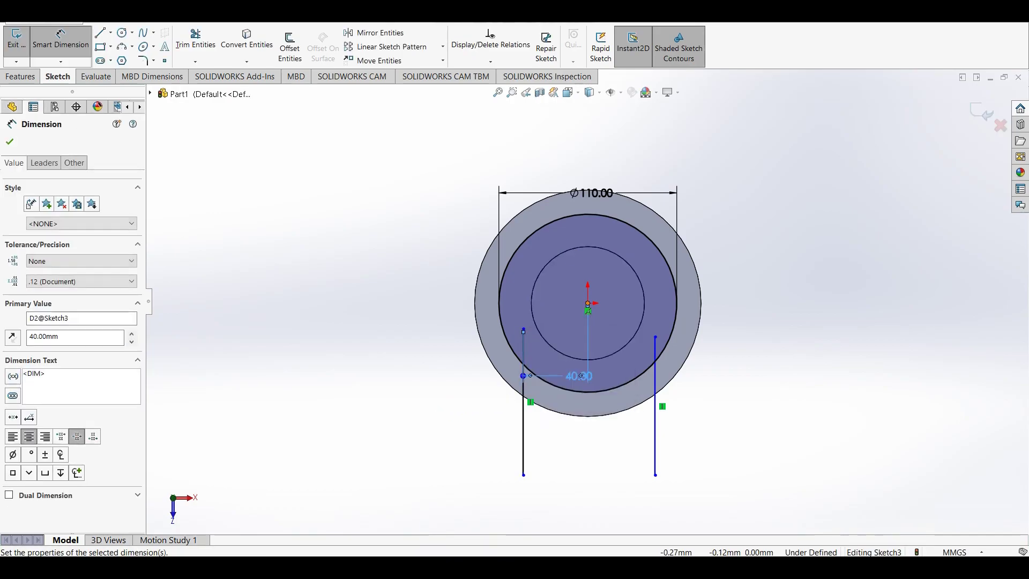
pyautogui.click(588, 304)
pyautogui.click(655, 375)
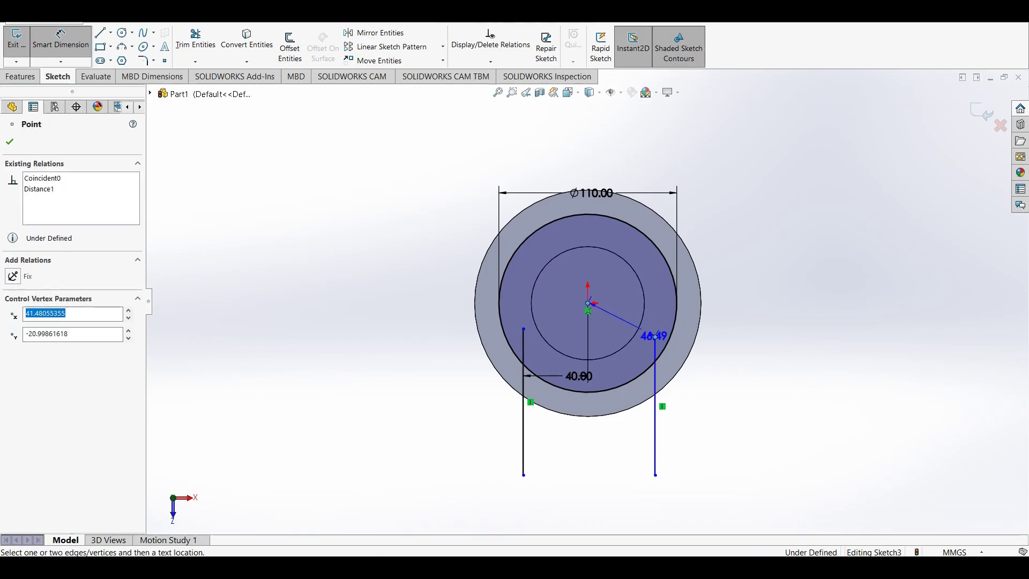
pyautogui.click(632, 358)
pyautogui.write('40')
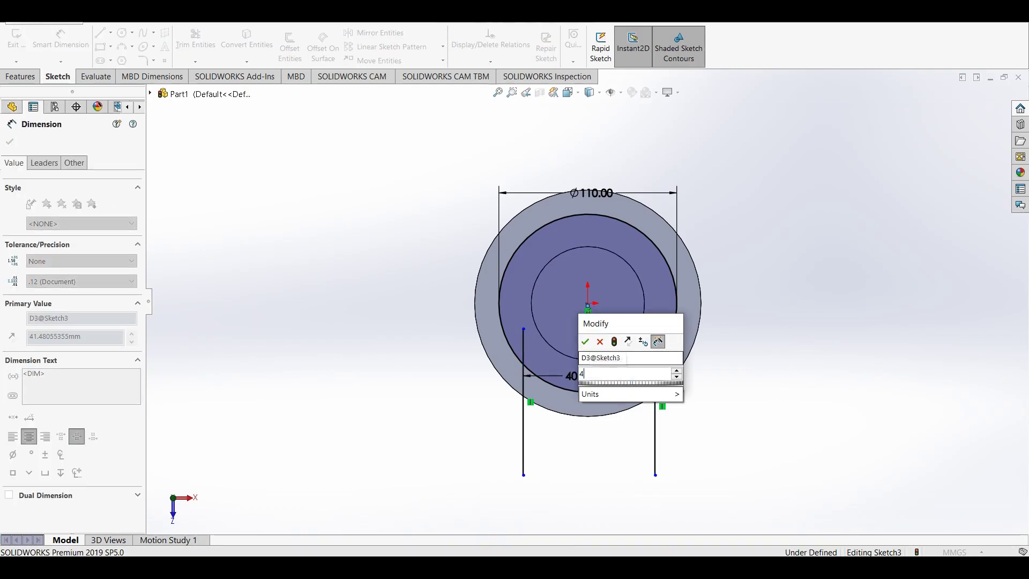
pyautogui.press('Return')
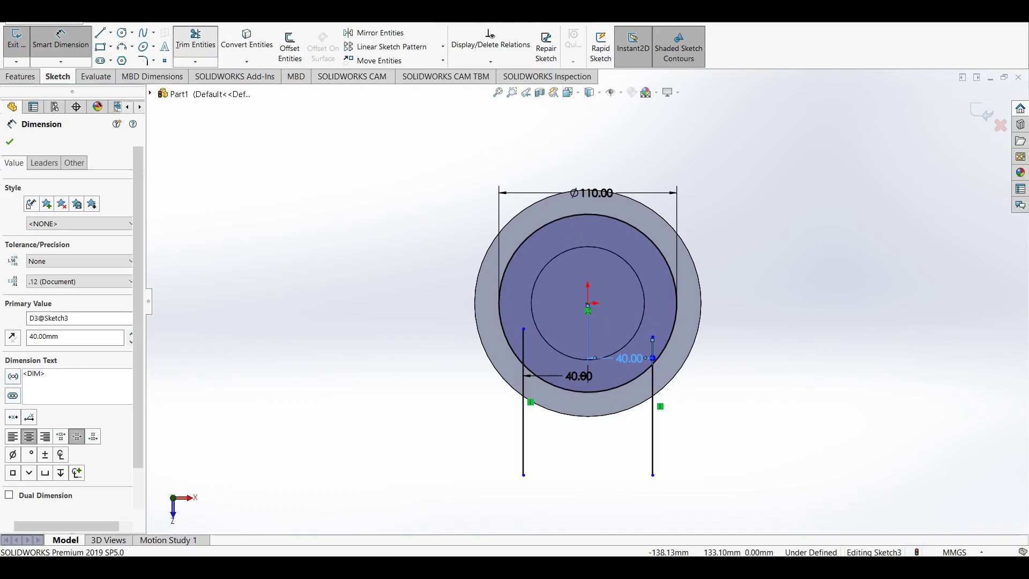
# - Trim away the inner circle's bottom arc and the right line's stub
pyautogui.click(195, 40)
pyautogui.moveTo(518, 332); pyautogui.dragTo(544, 385)
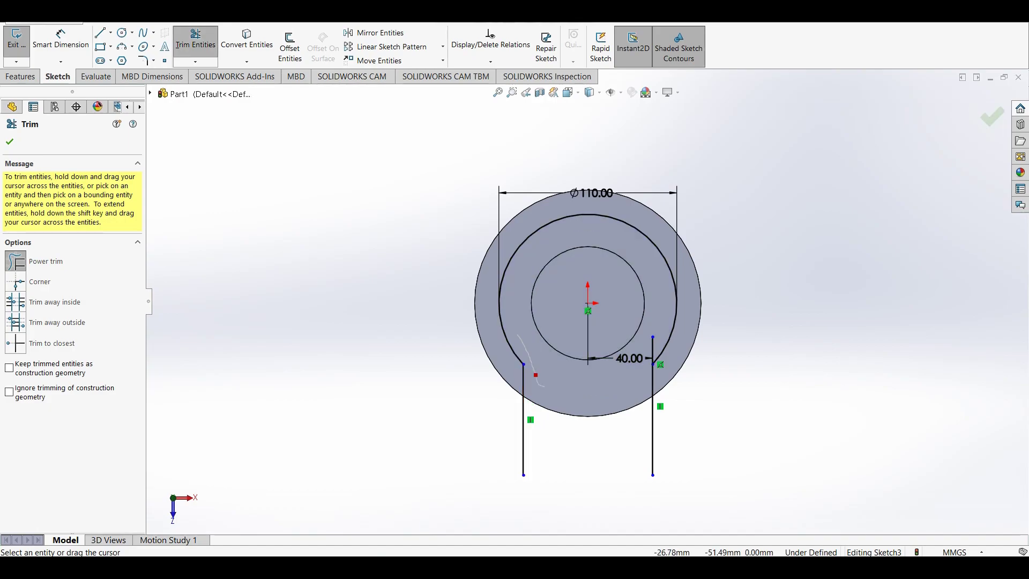
pyautogui.moveTo(625, 371); pyautogui.dragTo(654, 343)
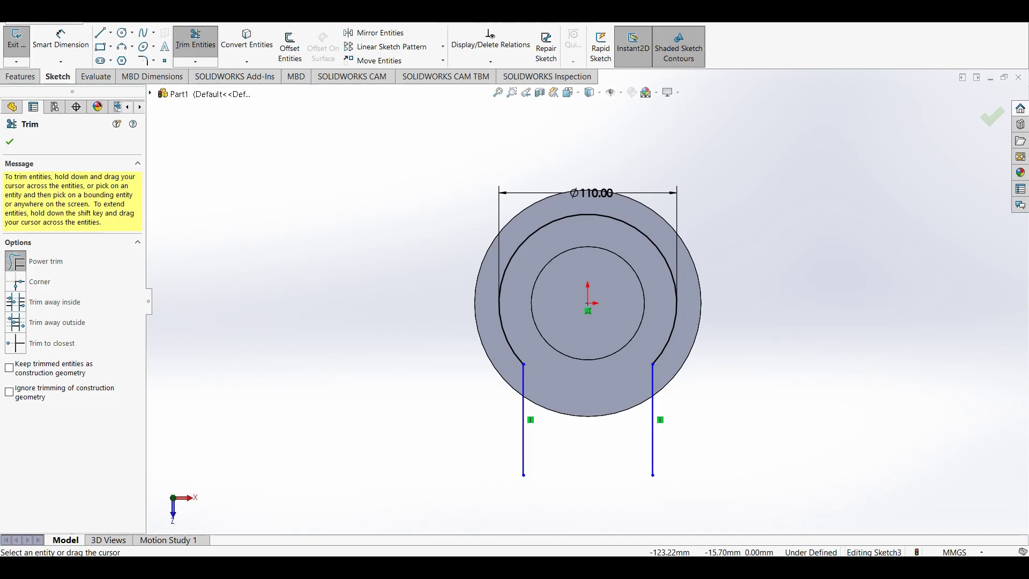
pyautogui.rightClick(389, 329)
pyautogui.click(351, 305)
pyautogui.press('Escape')
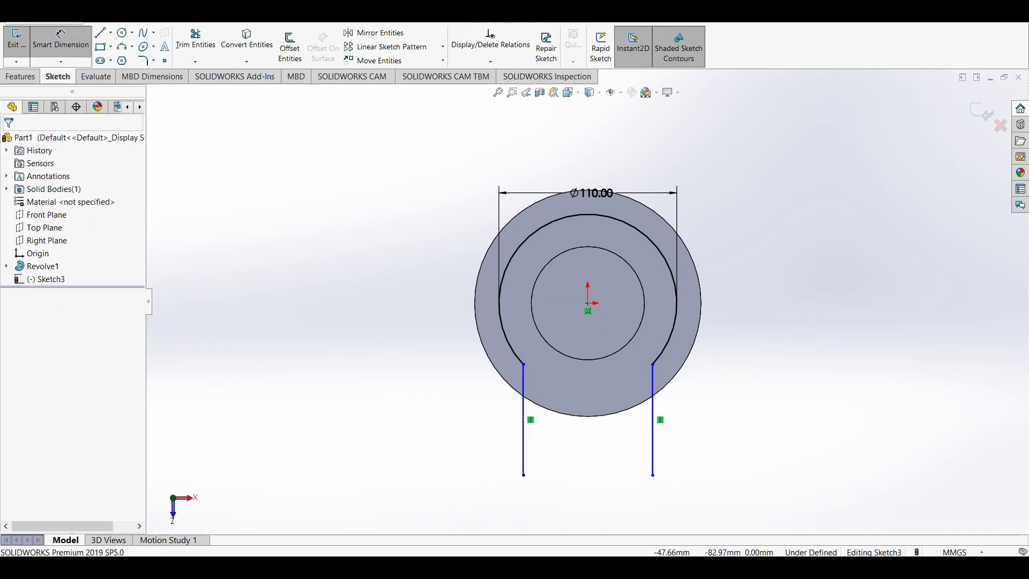
# - Dimension the left and right vertical lines 70 mm long
pyautogui.click(524, 424)
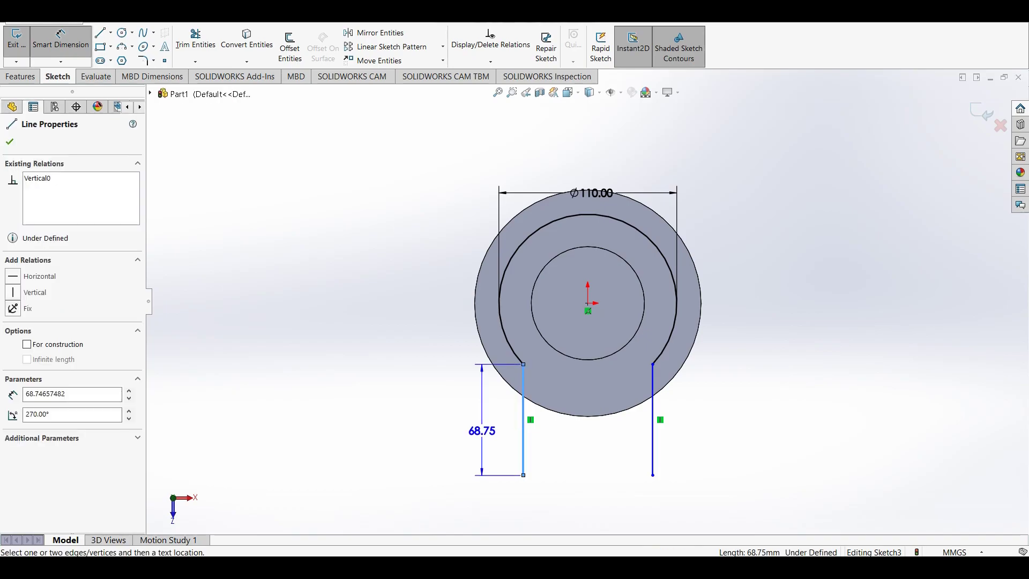
pyautogui.click(482, 431)
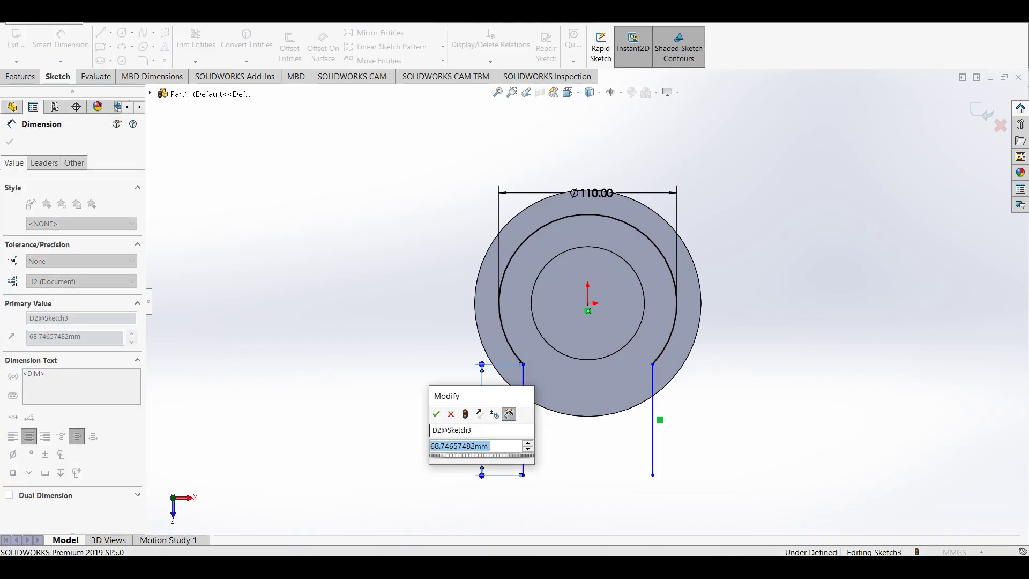
pyautogui.write('70')
pyautogui.press('Return')
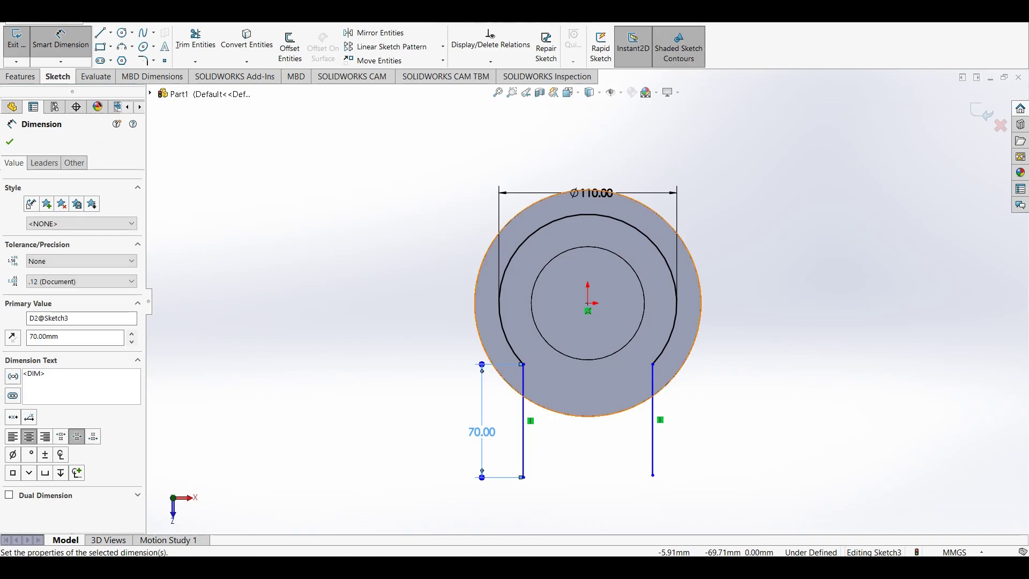
pyautogui.click(653, 418)
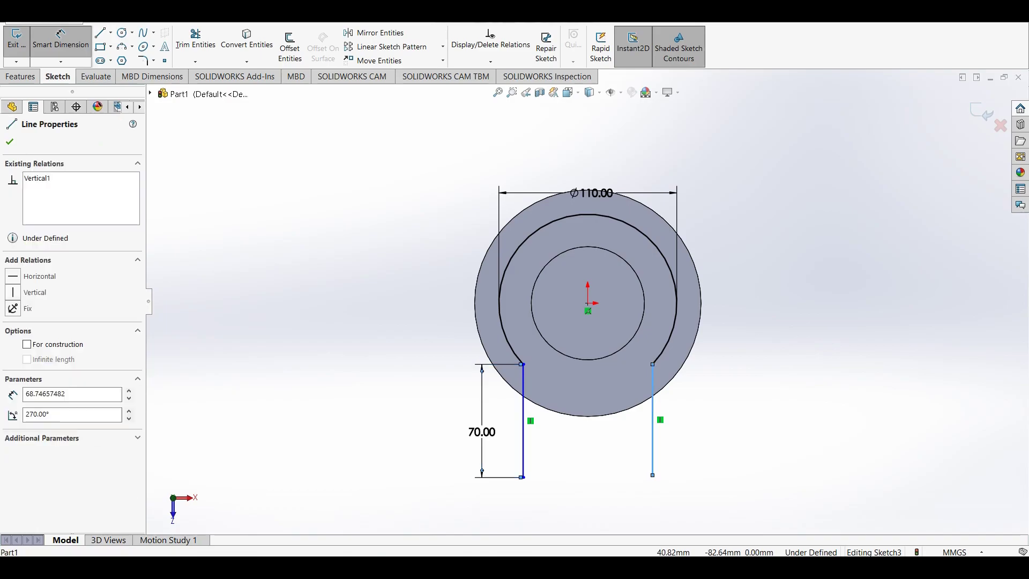
pyautogui.click(705, 429)
pyautogui.write('70')
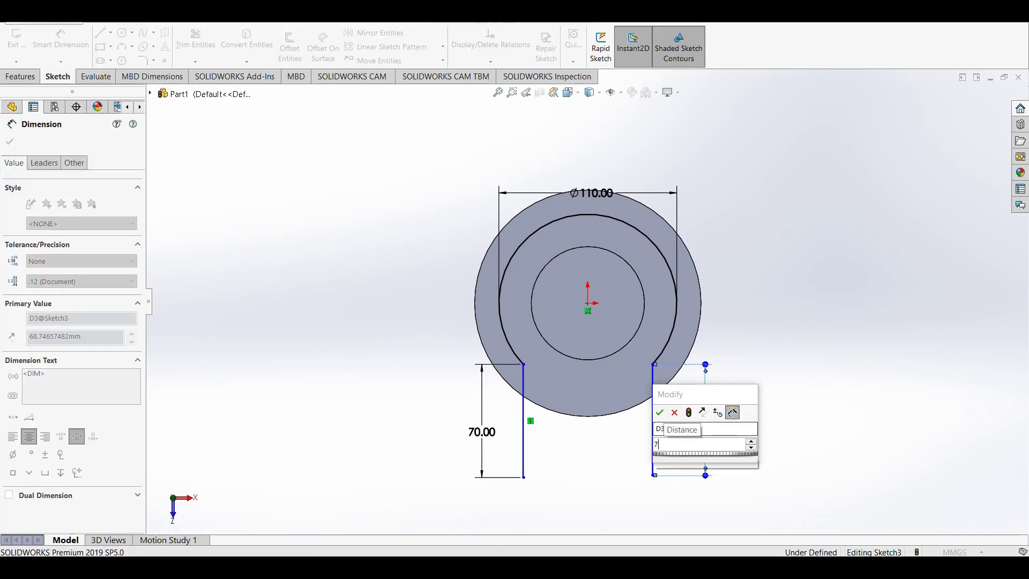
pyautogui.press('Return')
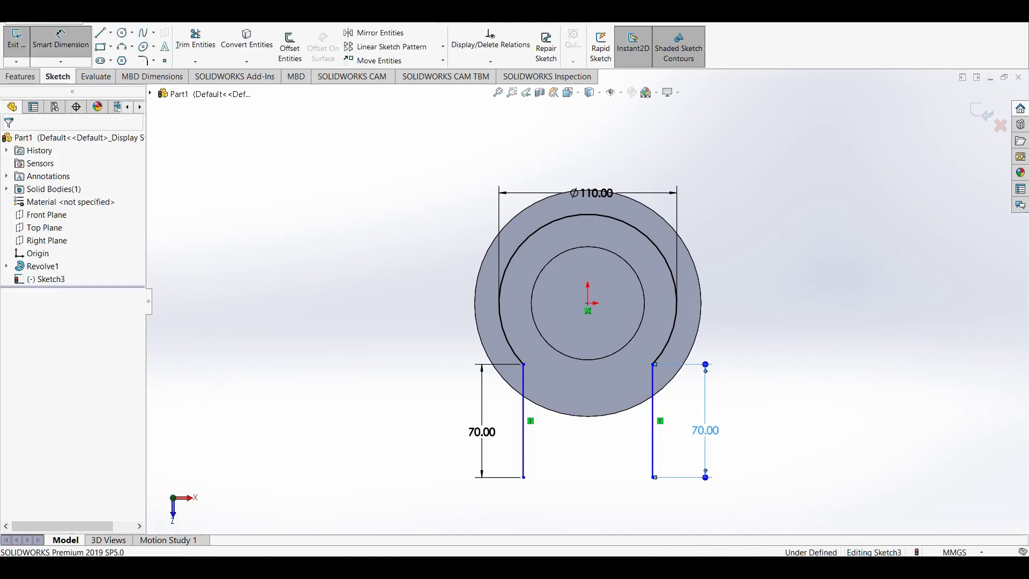
# - Change both vertical line lengths from 70 mm to 80 mm
pyautogui.doubleClick(705, 430)
pyautogui.write('80')
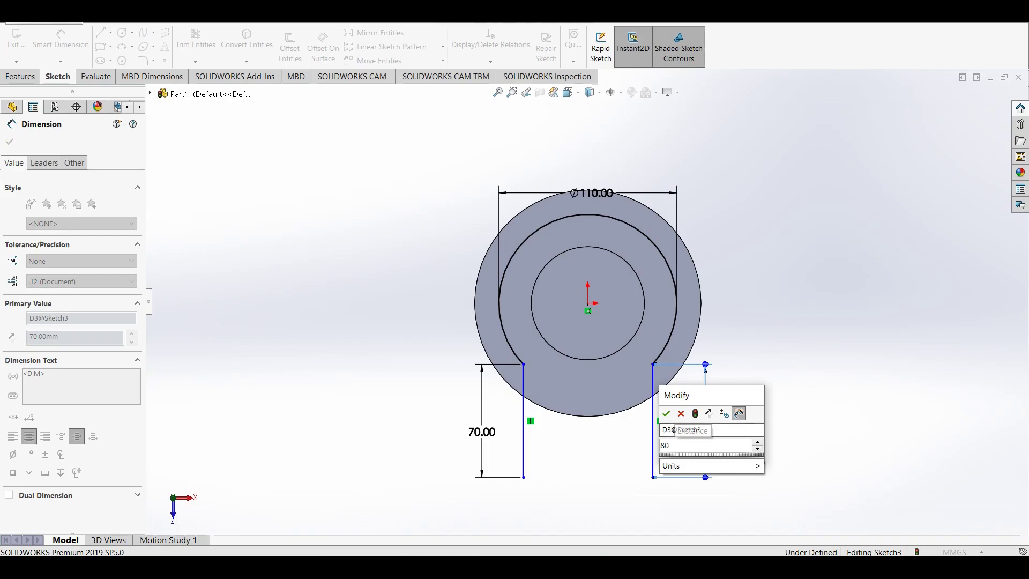
pyautogui.press('Return')
pyautogui.click(482, 432)
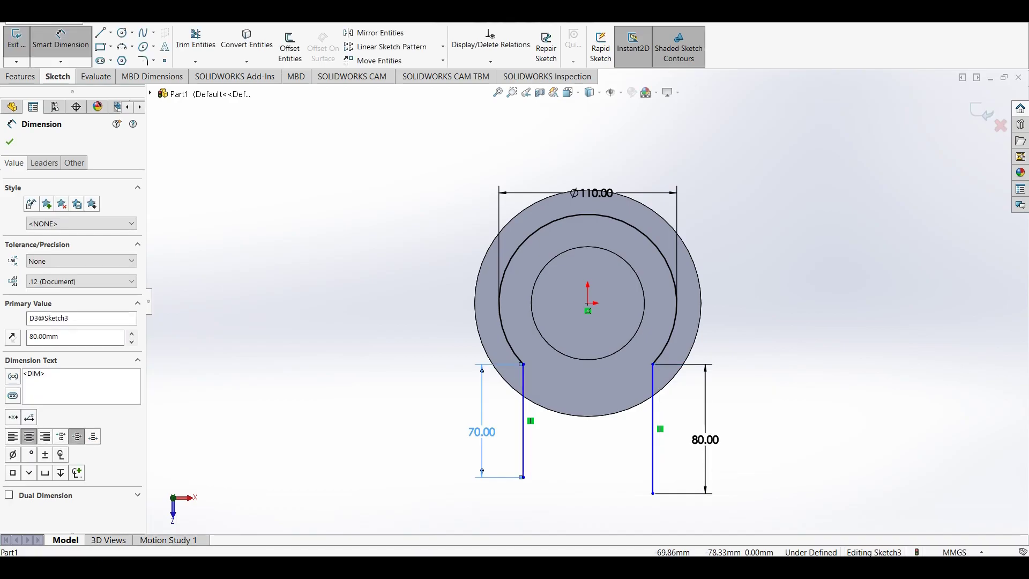
pyautogui.doubleClick(482, 432)
pyautogui.write('80')
pyautogui.press('Return')
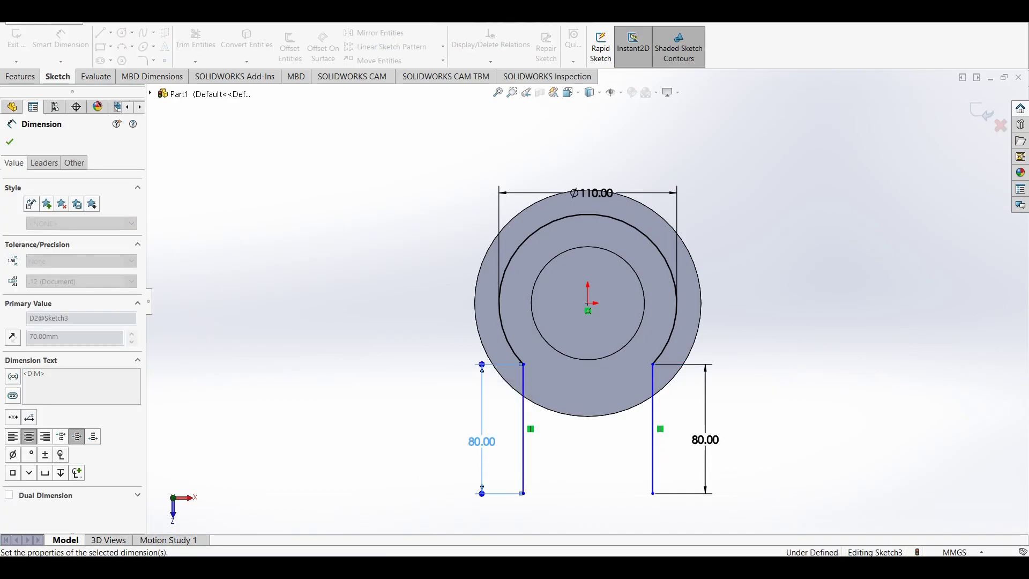
# - Join the two lines' bottom ends with a horizontal line and exit Sketch3
pyautogui.press('z')
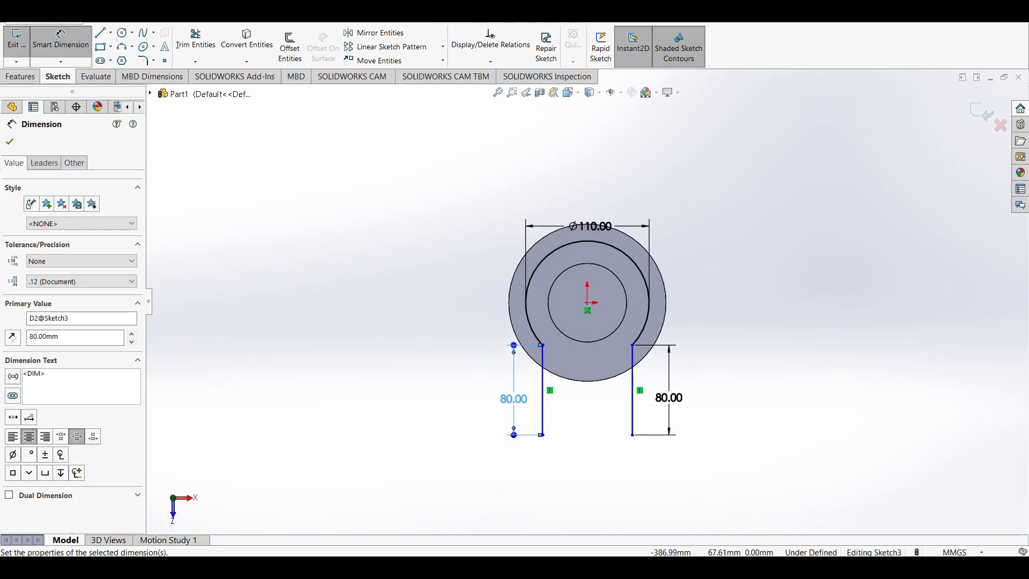
pyautogui.press('l')
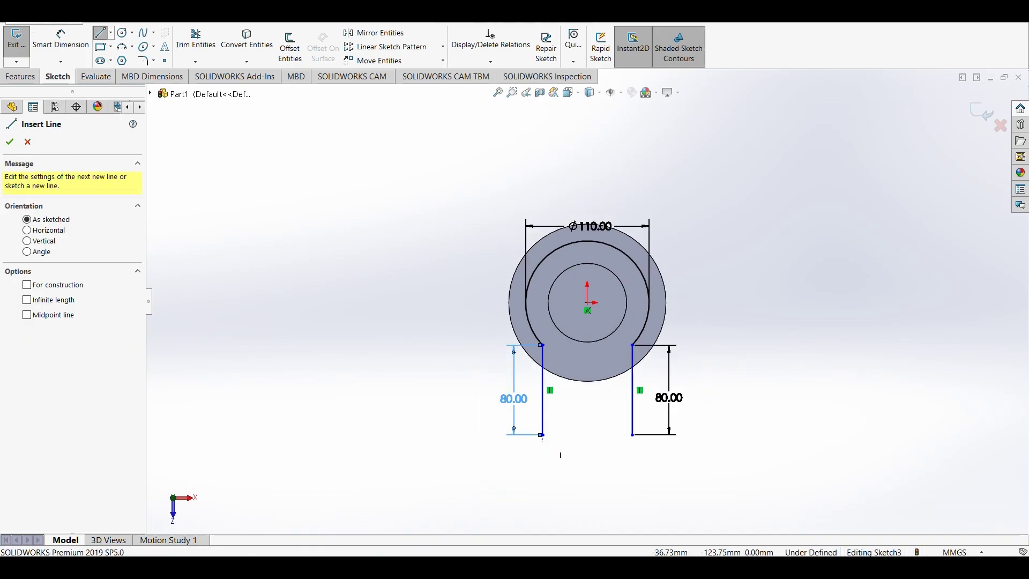
pyautogui.click(543, 434)
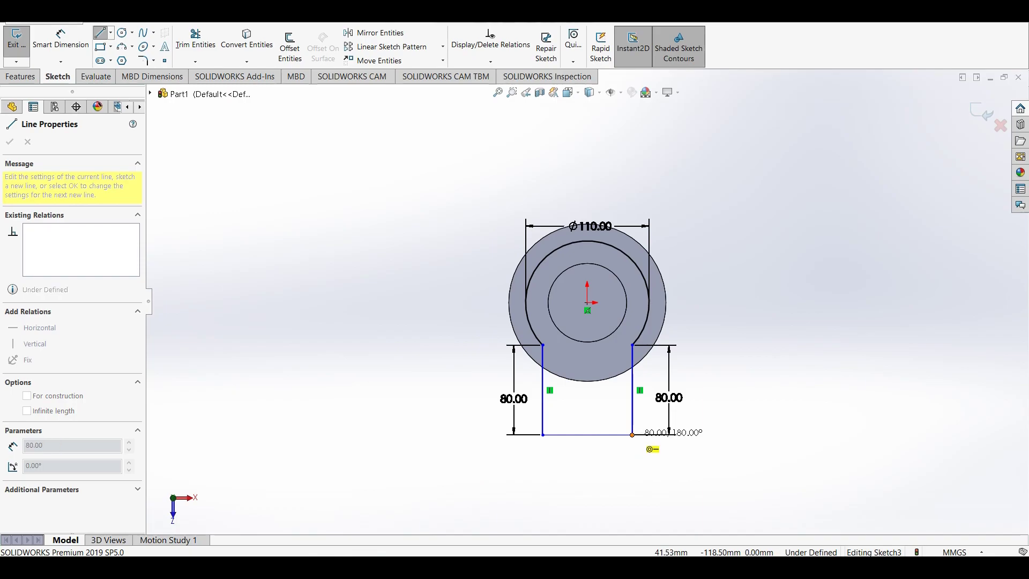
pyautogui.click(633, 435)
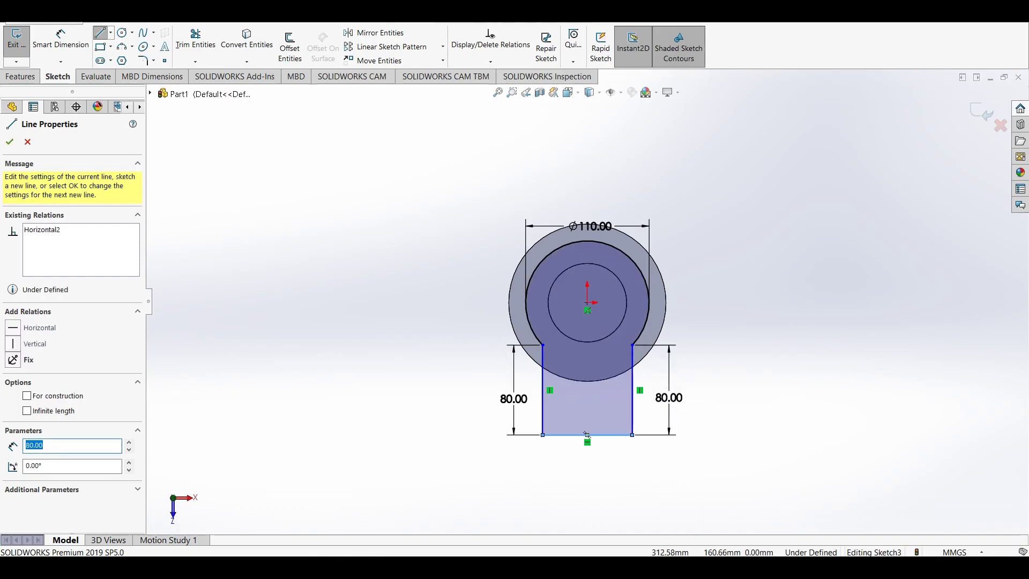
pyautogui.click(982, 112)
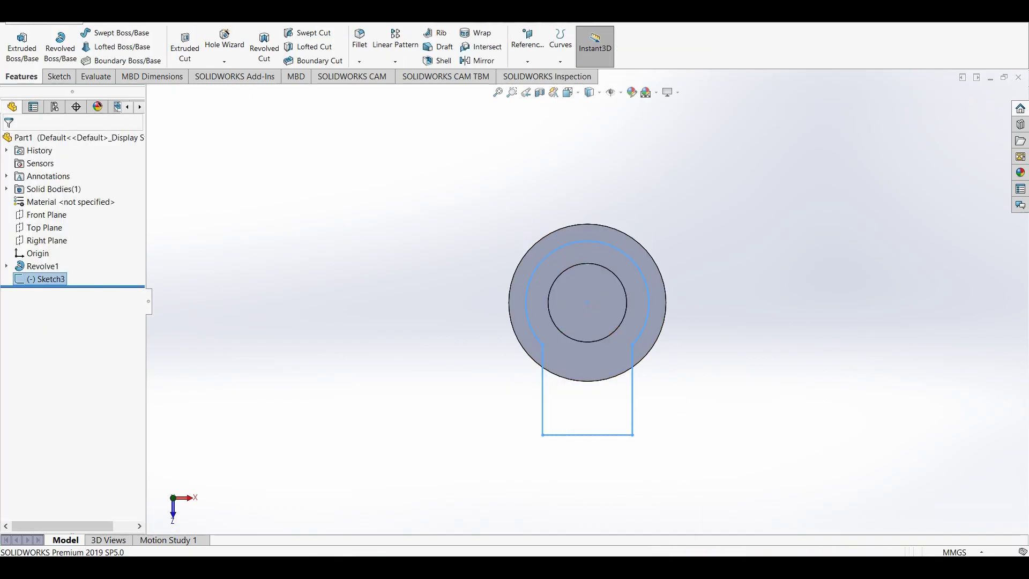
pyautogui.click(22, 47)
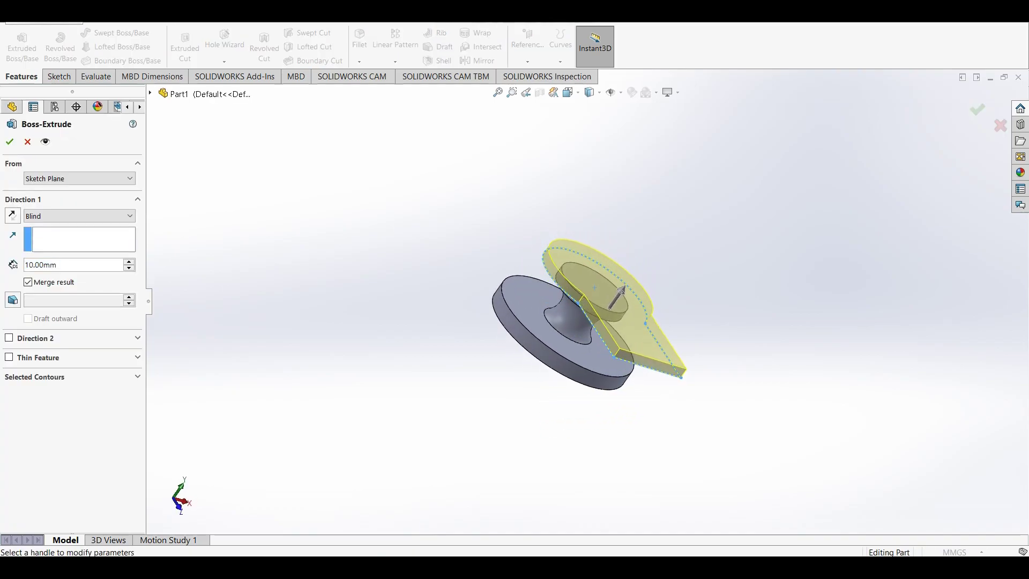
# - Set the Boss-Extrude blind depth to 20 mm
pyautogui.rightClick(70, 264)
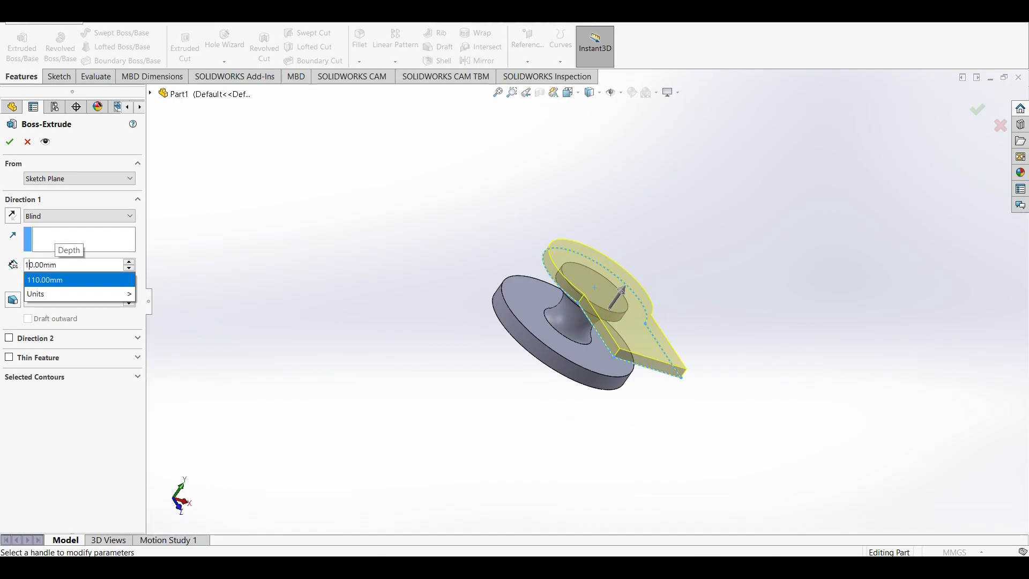
pyautogui.press('BackSpace')
pyautogui.write('2')
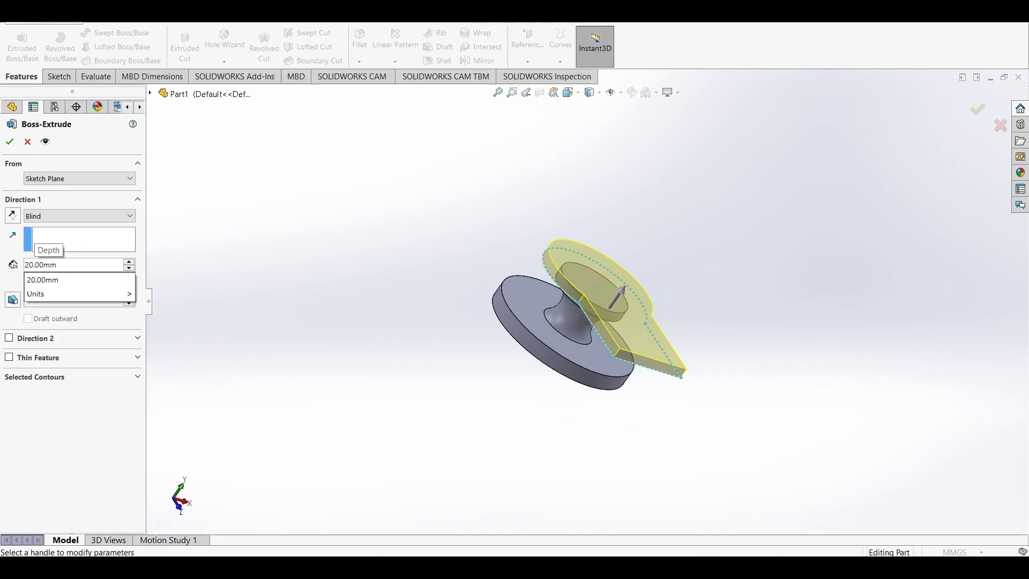
pyautogui.press('Down')
pyautogui.press('Return')
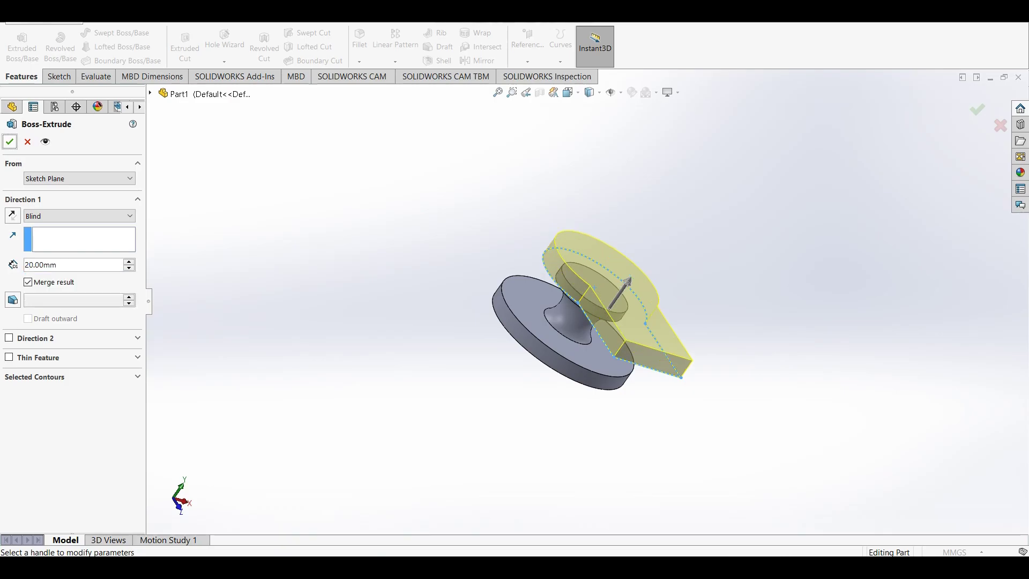
pyautogui.press('Return')
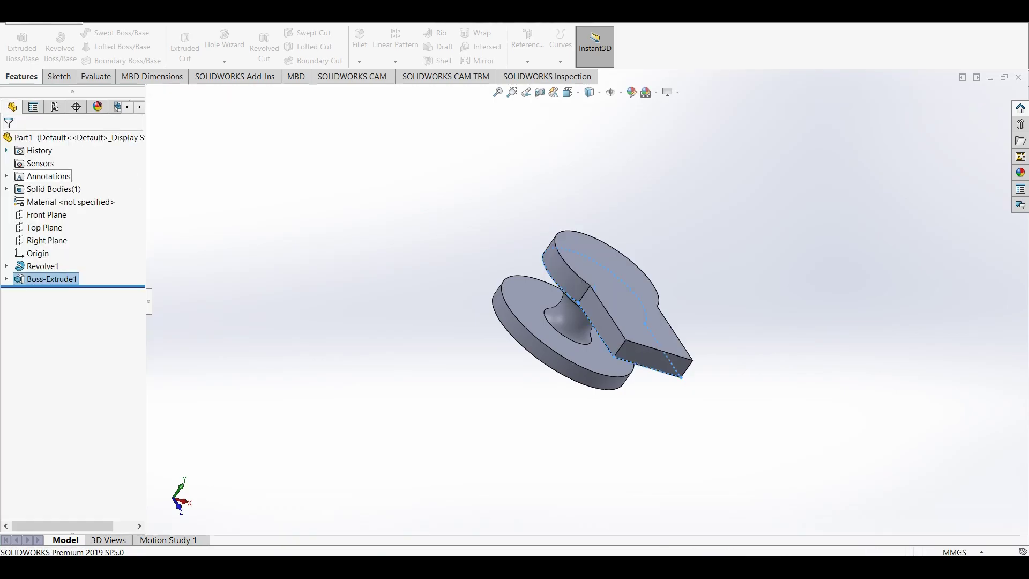
pyautogui.moveTo(590, 322); pyautogui.dragTo(590, 279, button='middle')
pyautogui.click(594, 276)
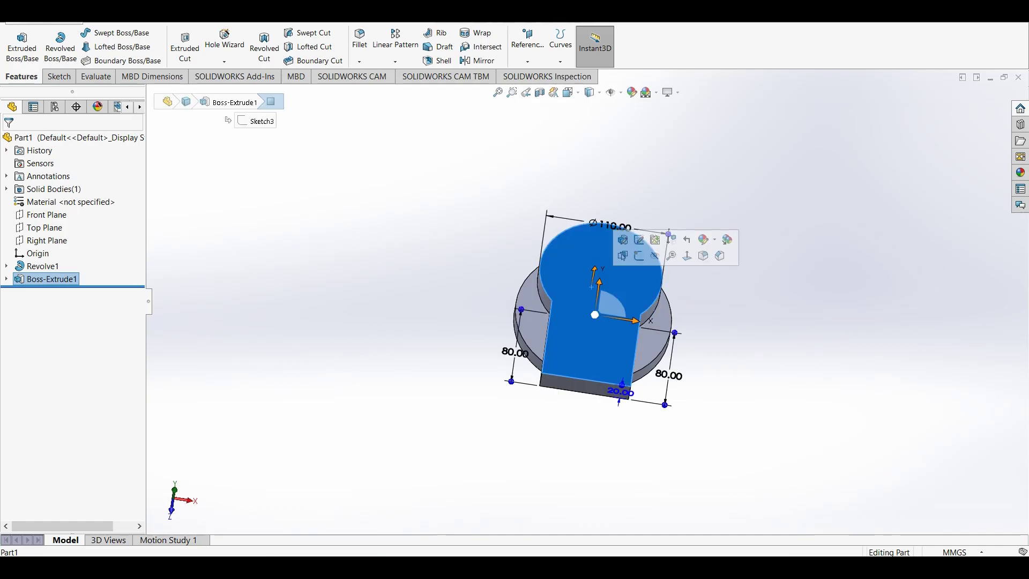
pyautogui.click(630, 259)
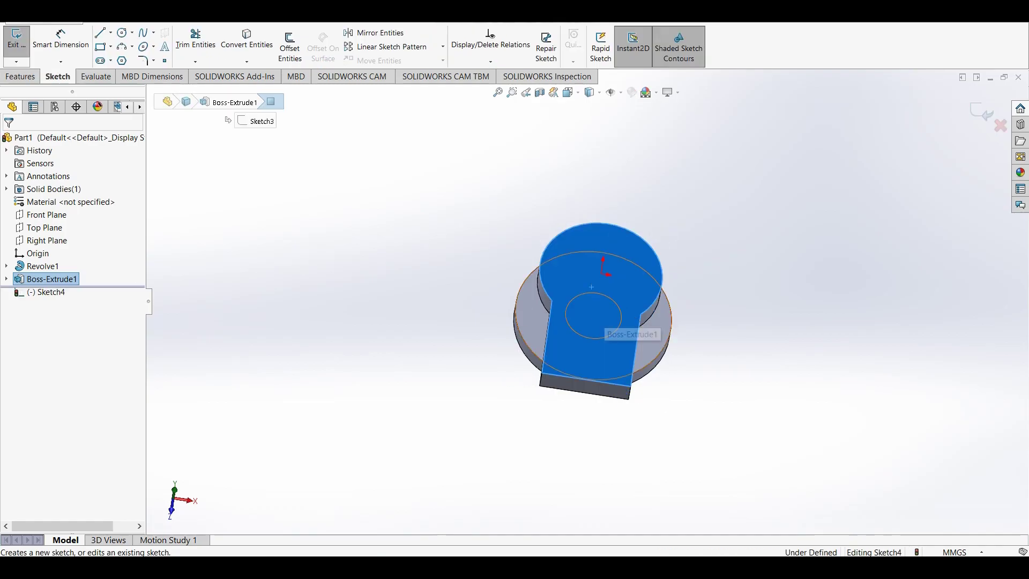
pyautogui.click(47, 292)
pyautogui.click(78, 292)
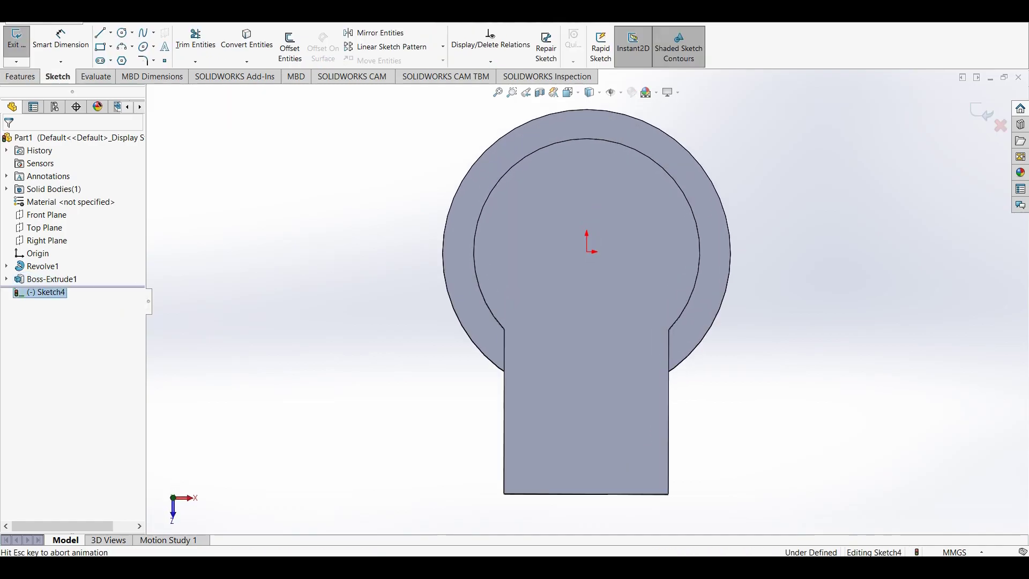
pyautogui.click(246, 40)
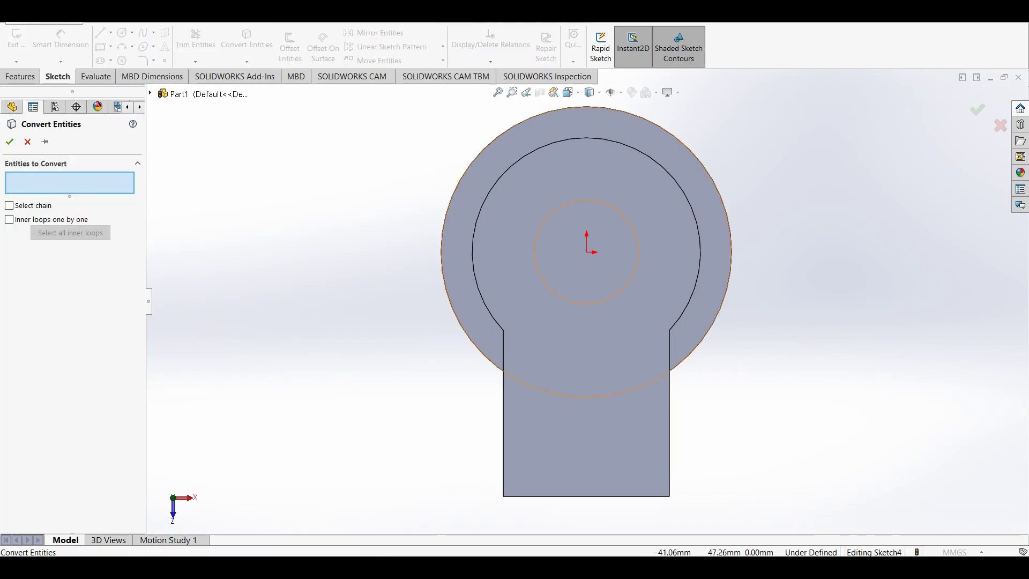
pyautogui.click(662, 166)
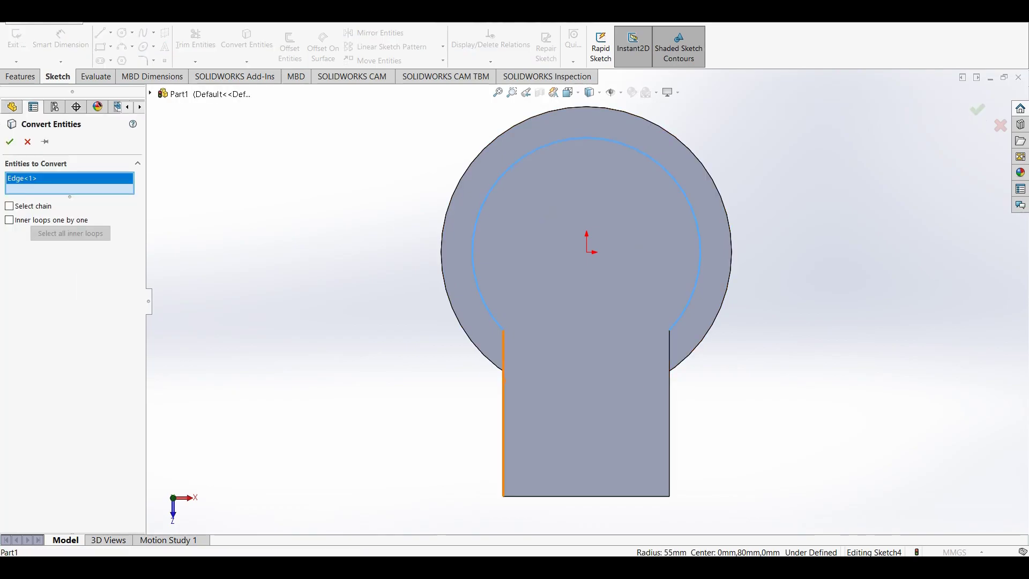
pyautogui.scroll(-3, 493, 374)
pyautogui.scroll(3, 583, 308)
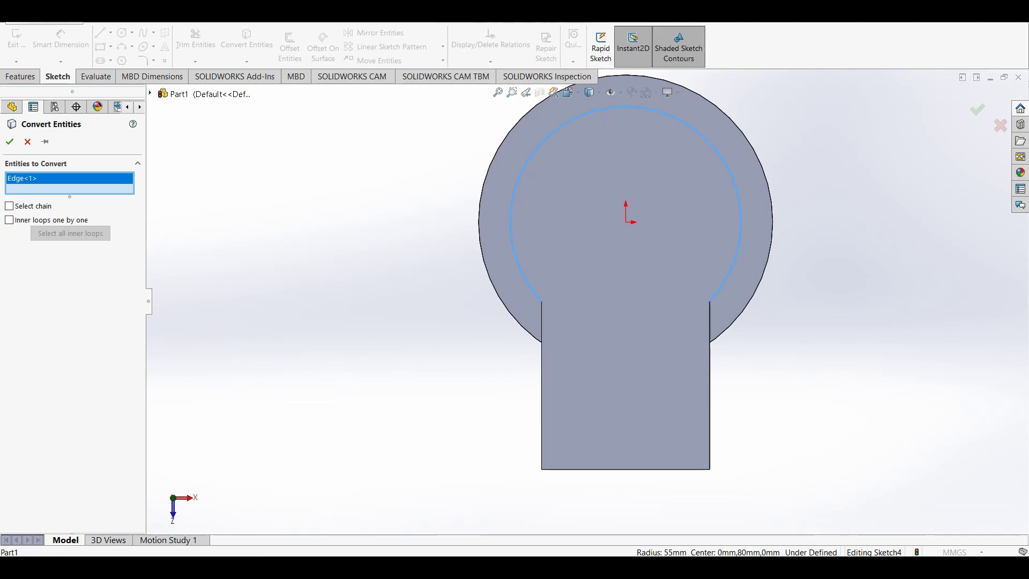
pyautogui.press('Return')
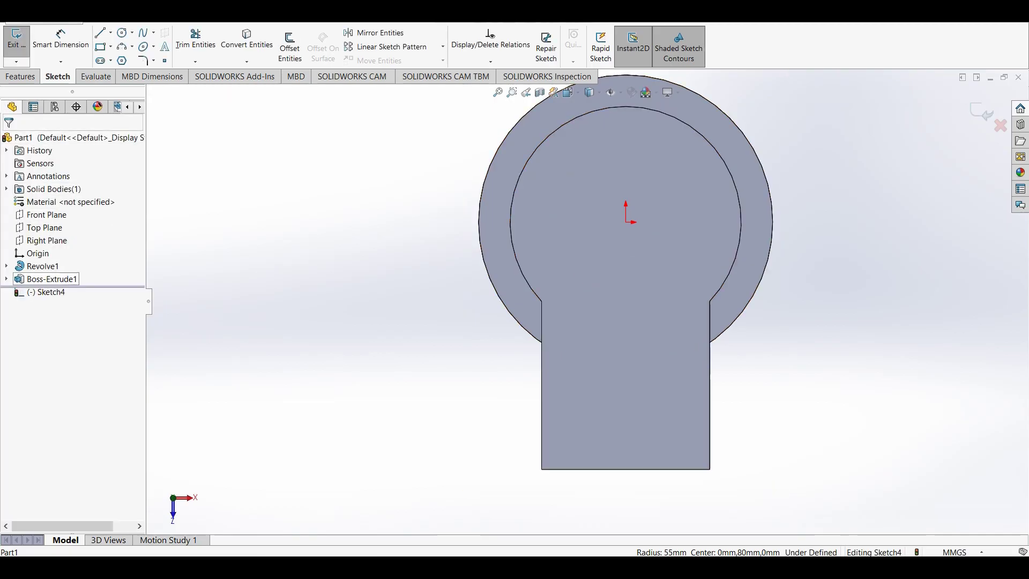
pyautogui.click(7, 279)
pyautogui.click(52, 292)
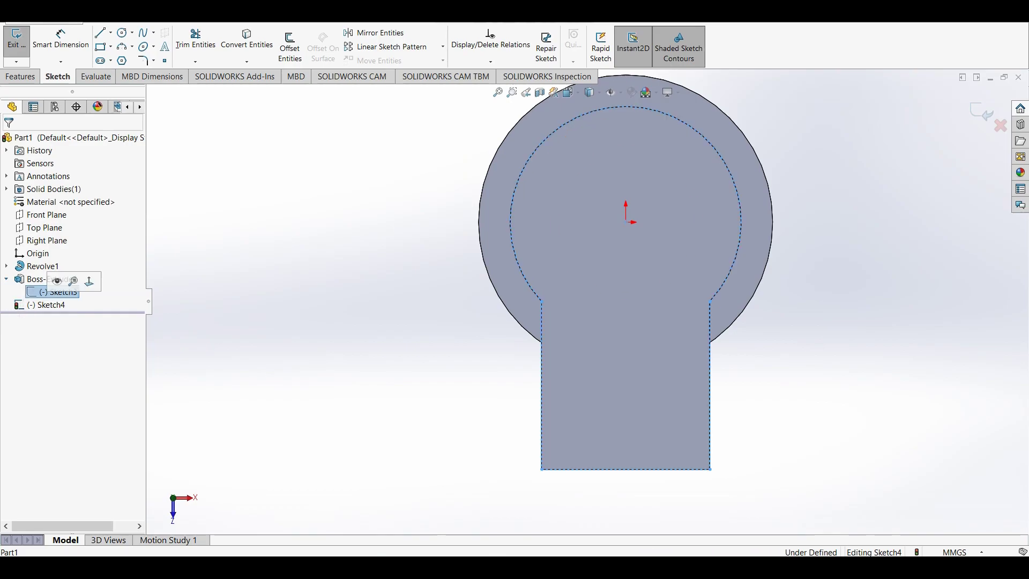
pyautogui.rightClick(47, 293)
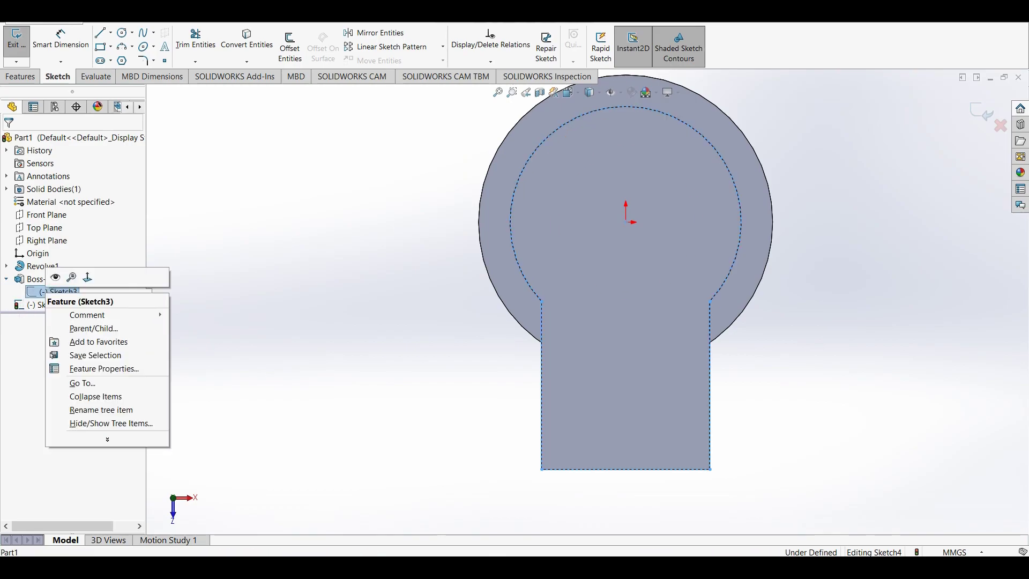
pyautogui.press('Escape')
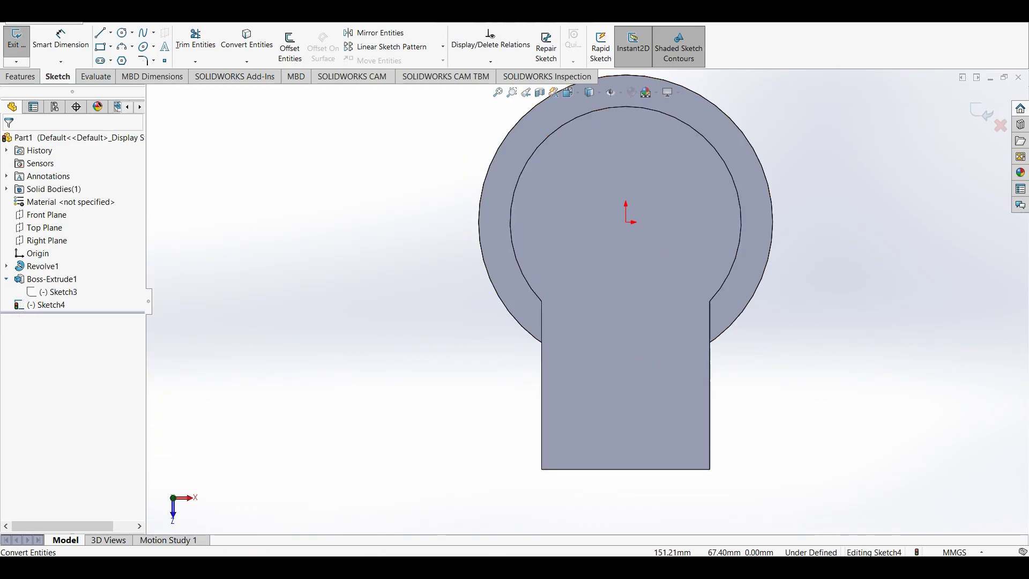
pyautogui.click(981, 113)
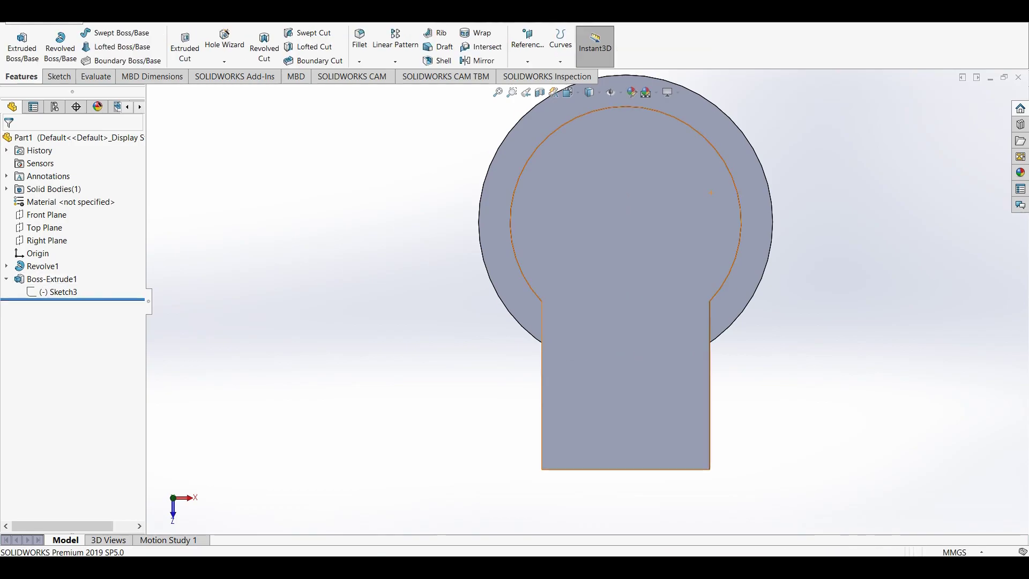
# - Reopen Sketch3, the boss profile, for editing
pyautogui.click(7, 279)
pyautogui.click(7, 279)
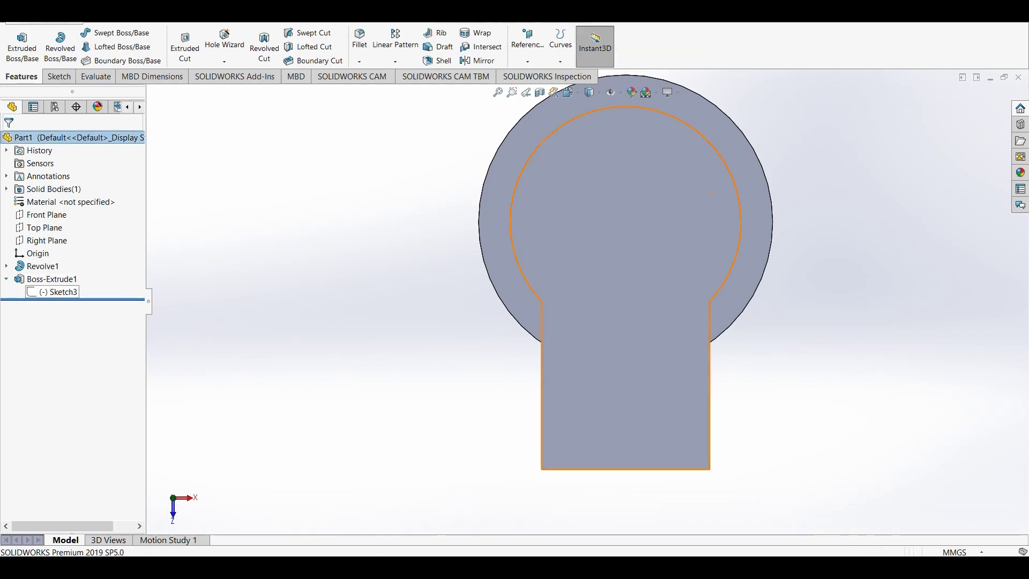
pyautogui.click(53, 292)
pyautogui.click(73, 262)
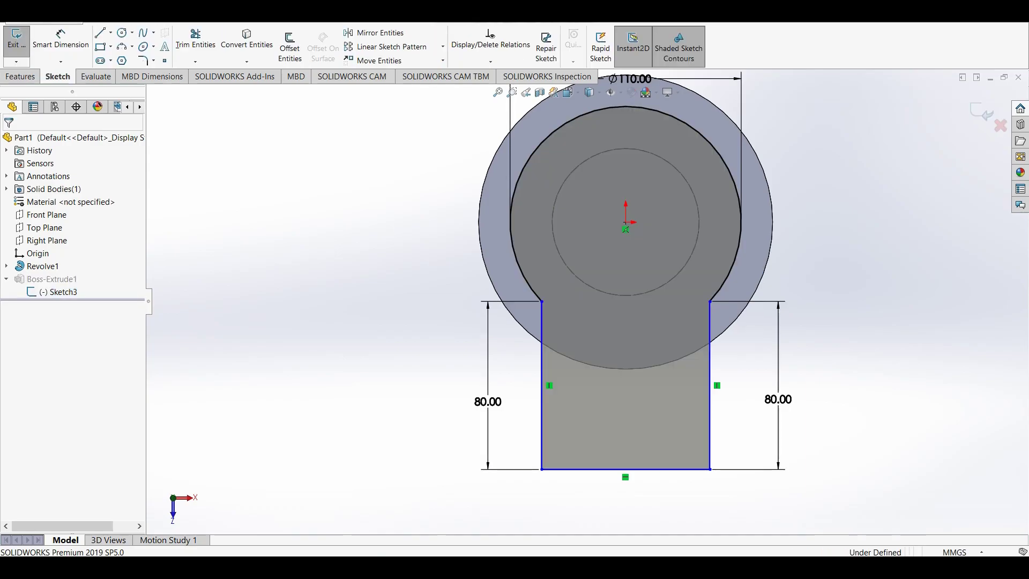
pyautogui.scroll(-4, 525, 292)
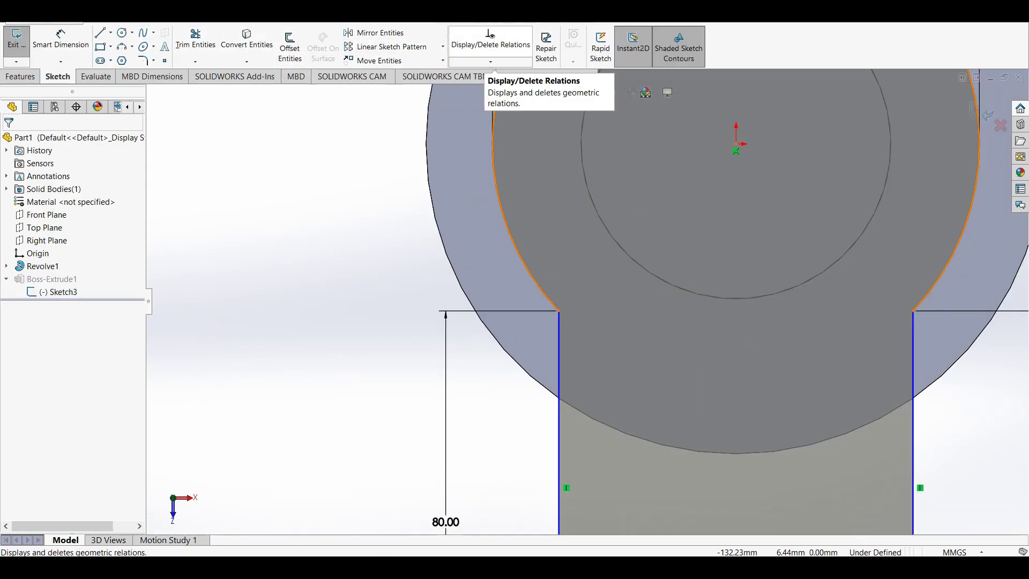
# - Add 20 mm sketch fillets at both corners where the straight sides meet the circle
pyautogui.click(142, 60)
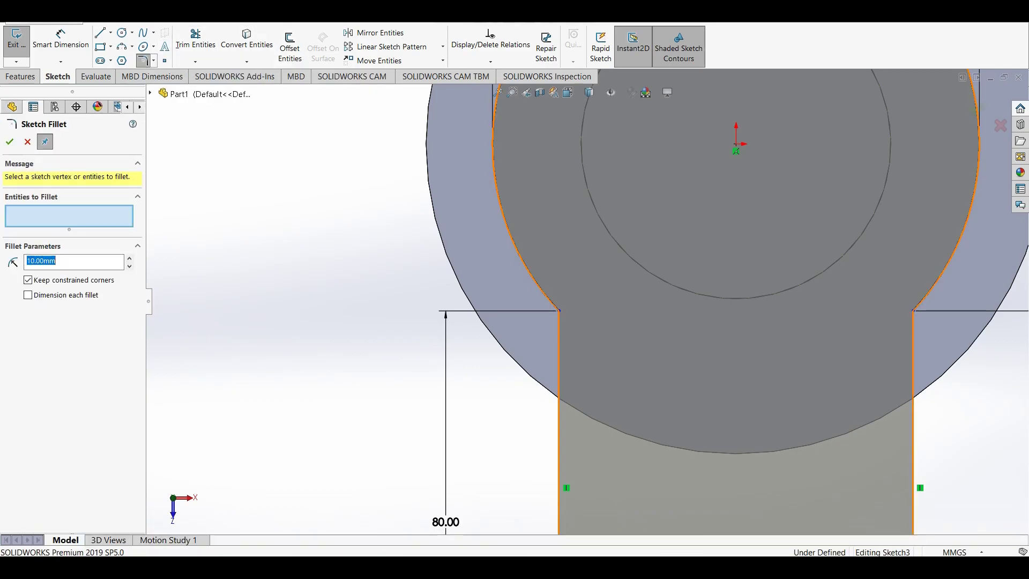
pyautogui.click(560, 429)
pyautogui.click(536, 276)
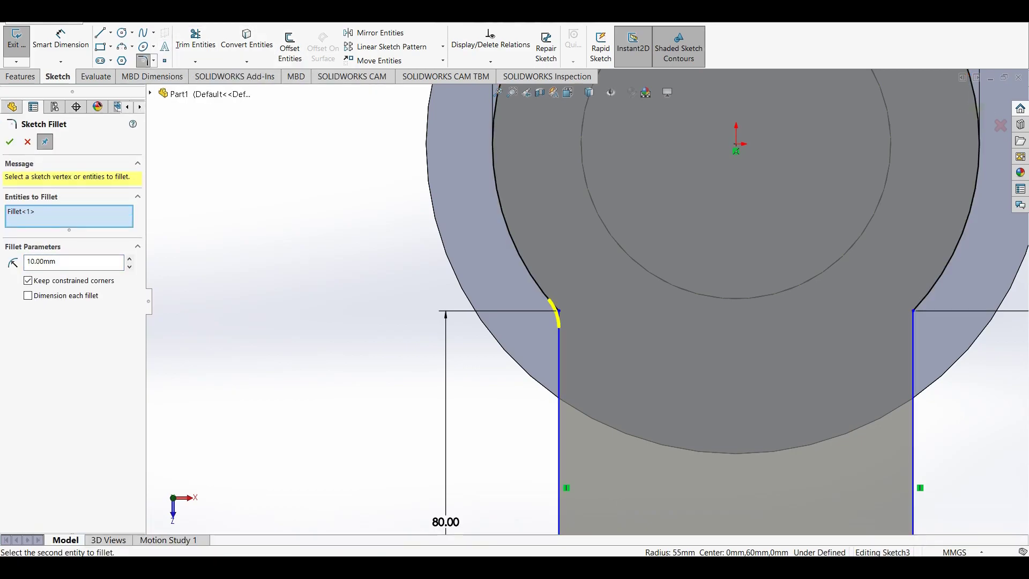
pyautogui.click(30, 262)
pyautogui.write('20')
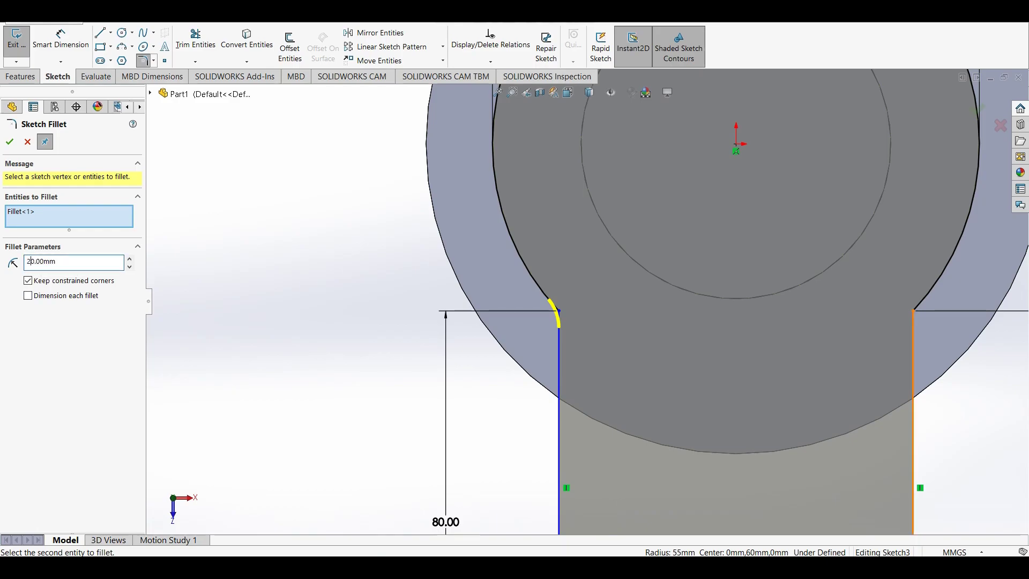
pyautogui.click(914, 370)
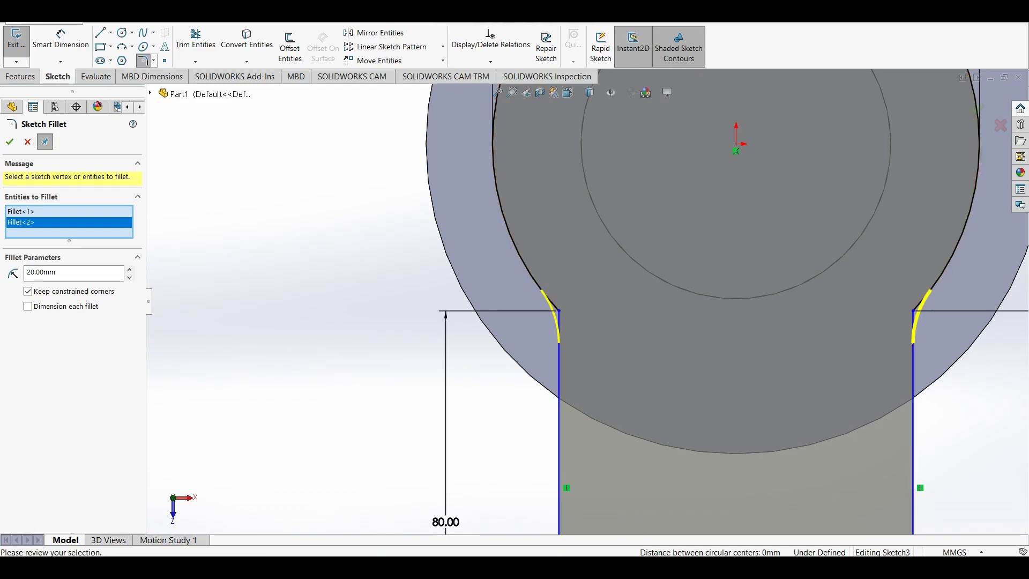
pyautogui.press('Return')
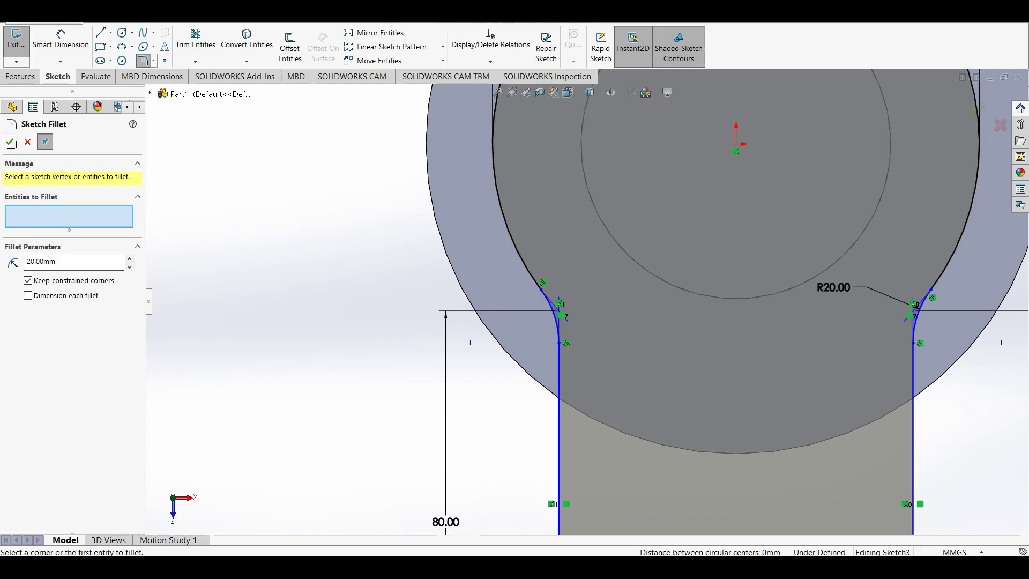
pyautogui.press('f')
pyautogui.scroll(2, 732, 322)
pyautogui.scroll(2, 732, 322)
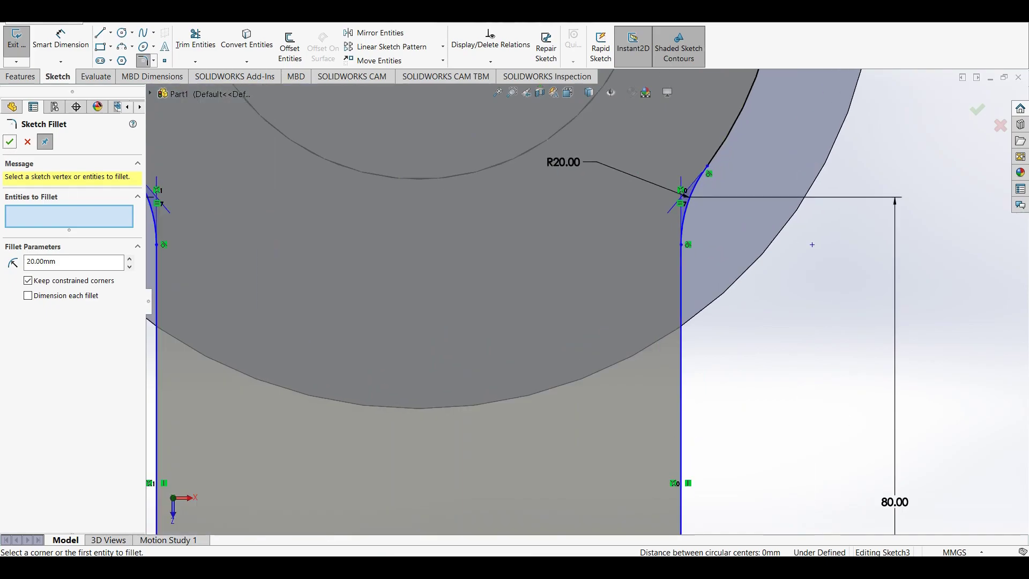
pyautogui.scroll(2, 732, 322)
pyautogui.press('f')
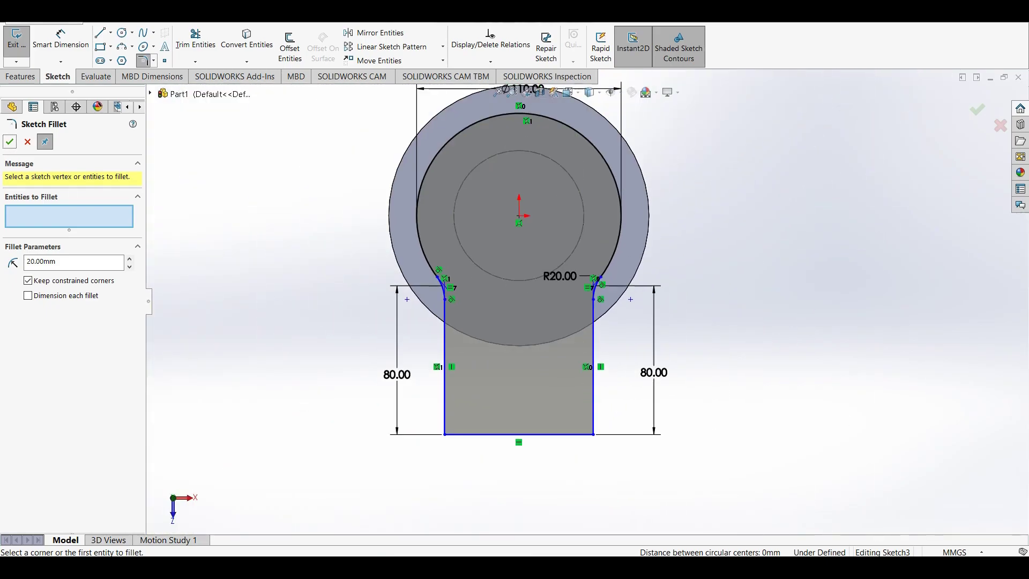
# - Exit Sketch3 so the boss rebuilds with the rounded corners
pyautogui.press('Escape')
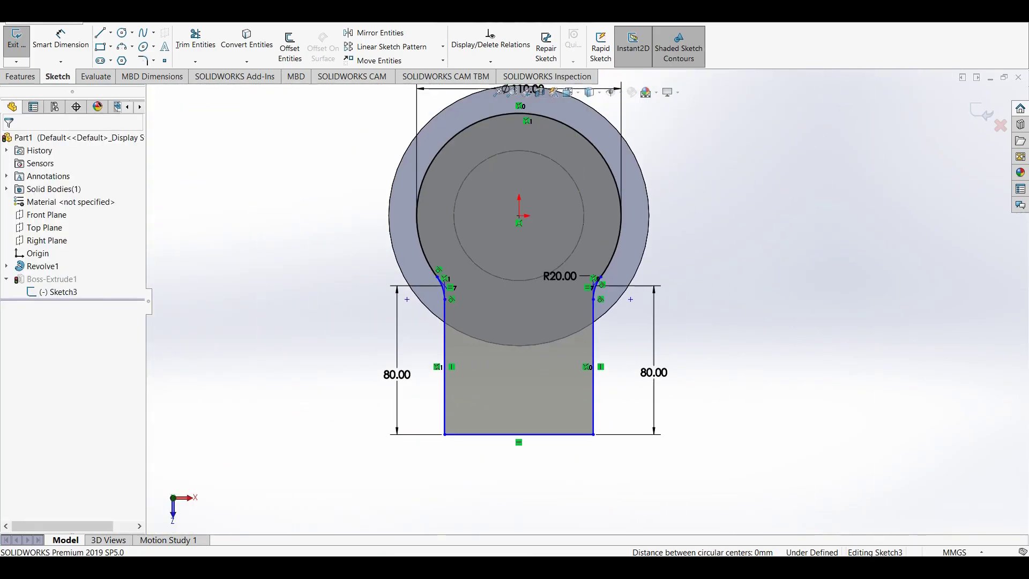
pyautogui.moveTo(536, 322); pyautogui.dragTo(568, 289, button='middle')
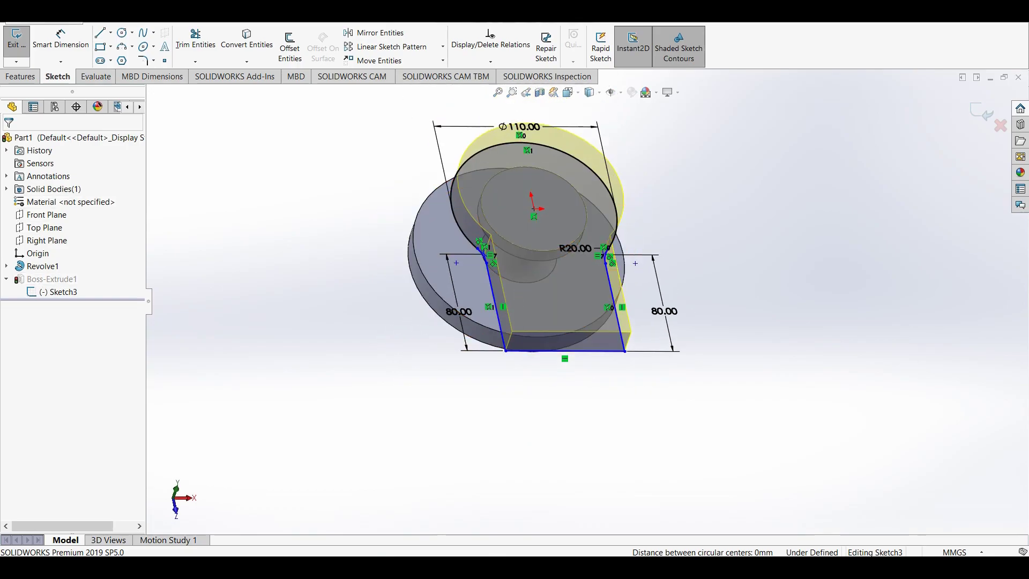
pyautogui.hotkey('ctrl', 'b')
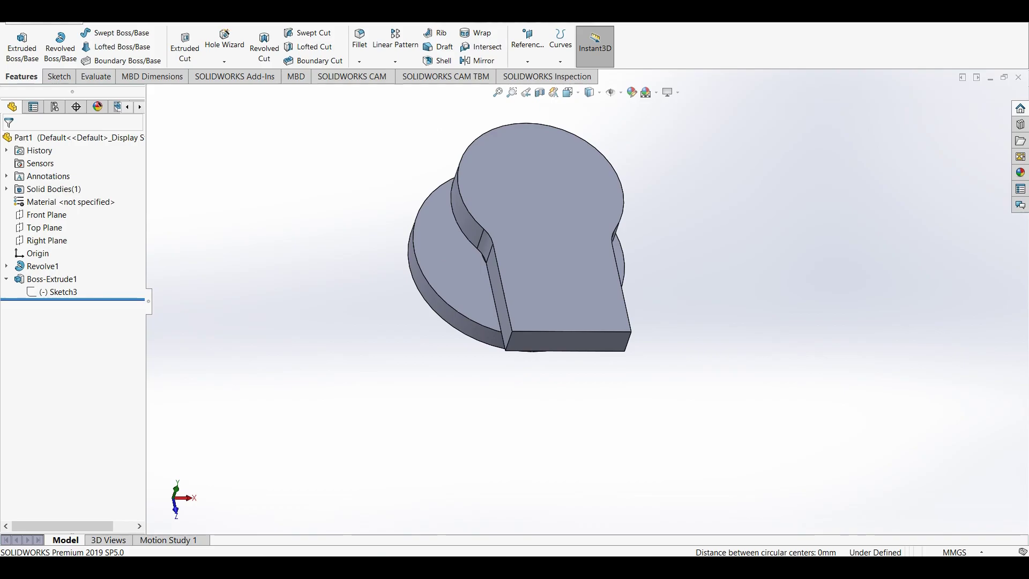
pyautogui.moveTo(536, 268)
pyautogui.mouseDown(button='middle')
pyautogui.moveTo(482, 279)
pyautogui.moveTo(499, 257)
pyautogui.moveTo(429, 251)
pyautogui.mouseUp(button='middle')
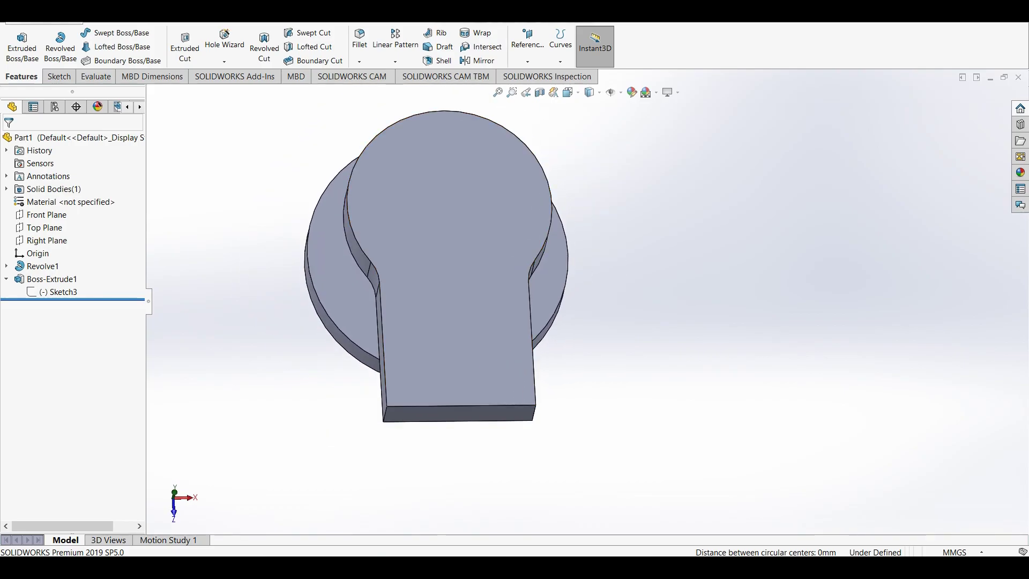
# - Start a new sketch on the boss top face, viewed normal to it
pyautogui.click(423, 255)
pyautogui.click(470, 213)
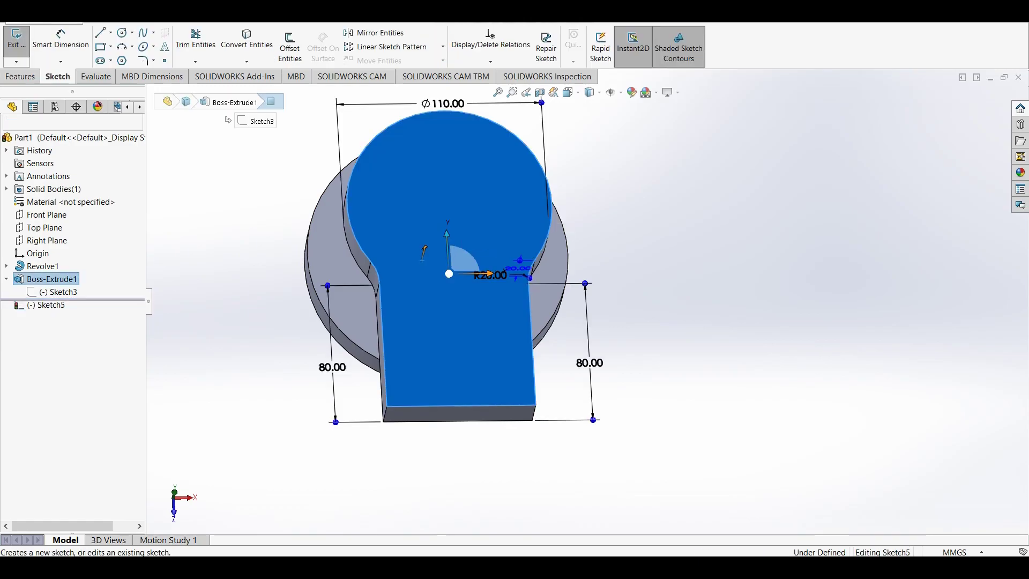
pyautogui.click(47, 304)
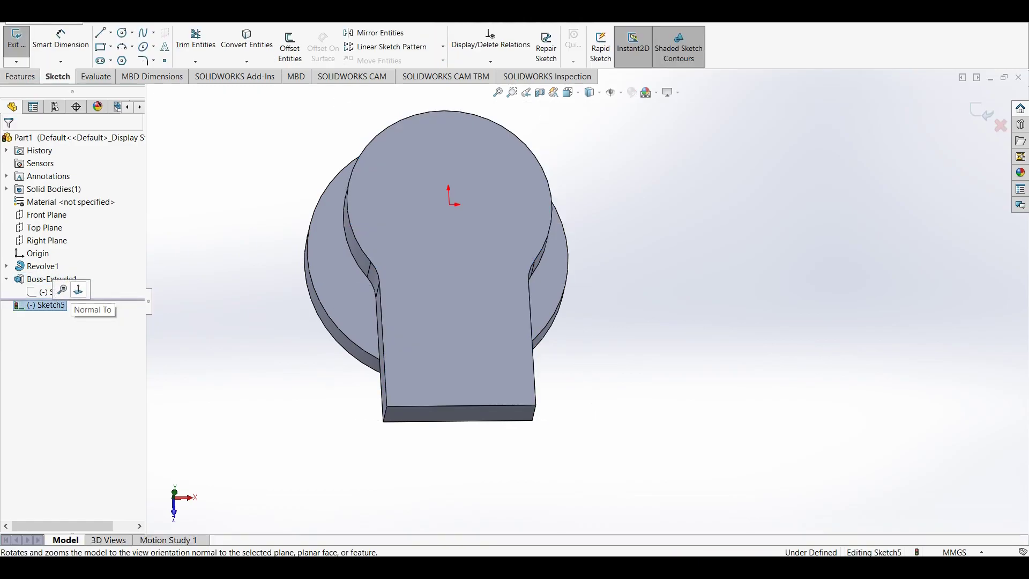
pyautogui.click(62, 288)
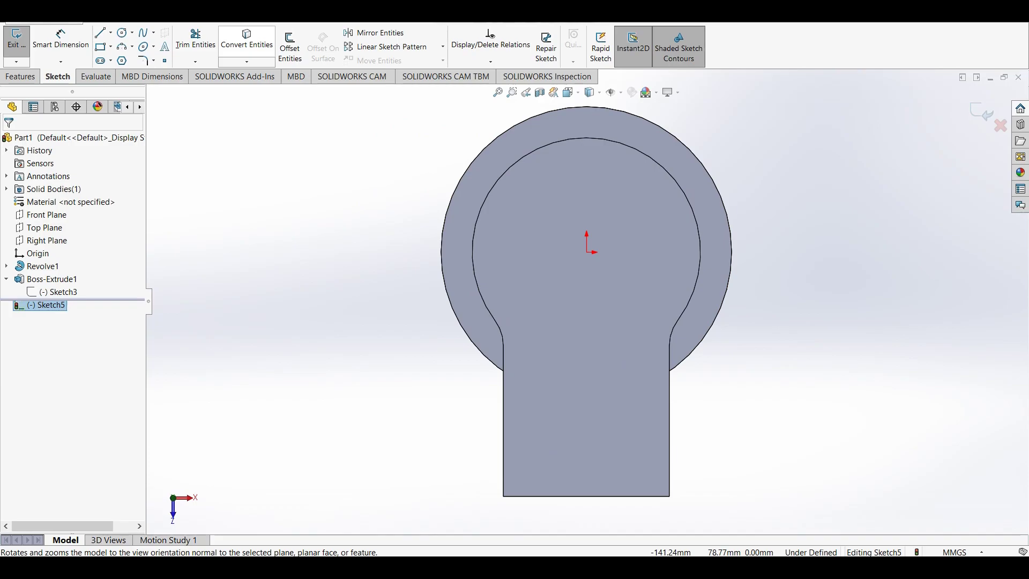
# - Select faces for Convert Entities, then remove the wrongly picked faces from the list
pyautogui.click(247, 43)
pyautogui.click(504, 180)
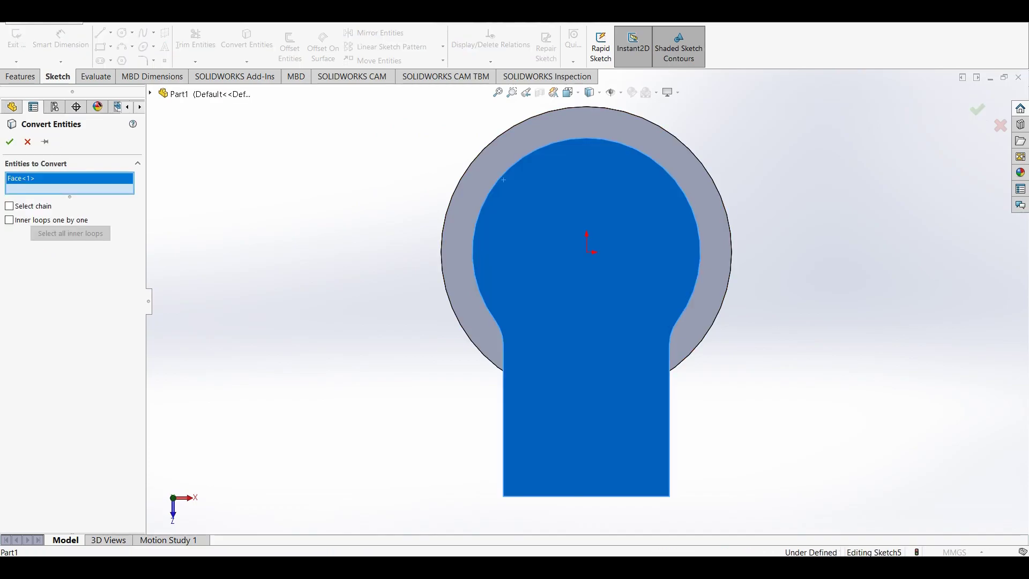
pyautogui.click(501, 172)
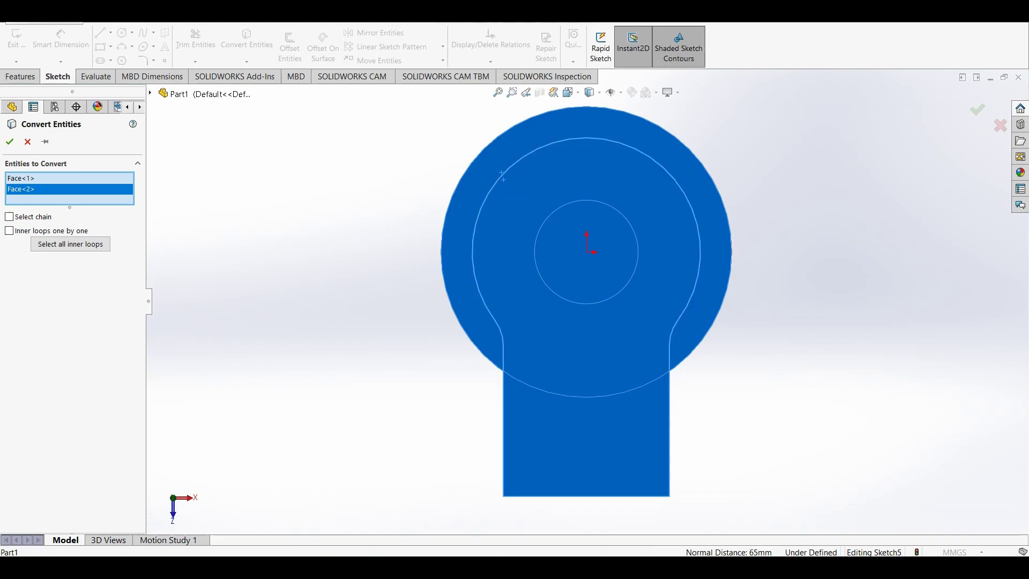
pyautogui.rightClick(48, 189)
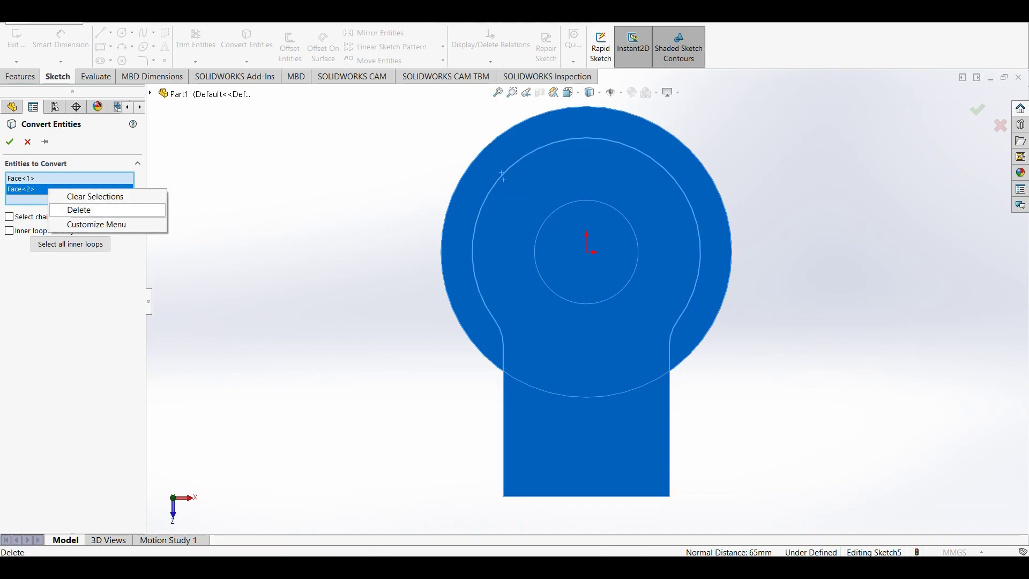
pyautogui.click(79, 210)
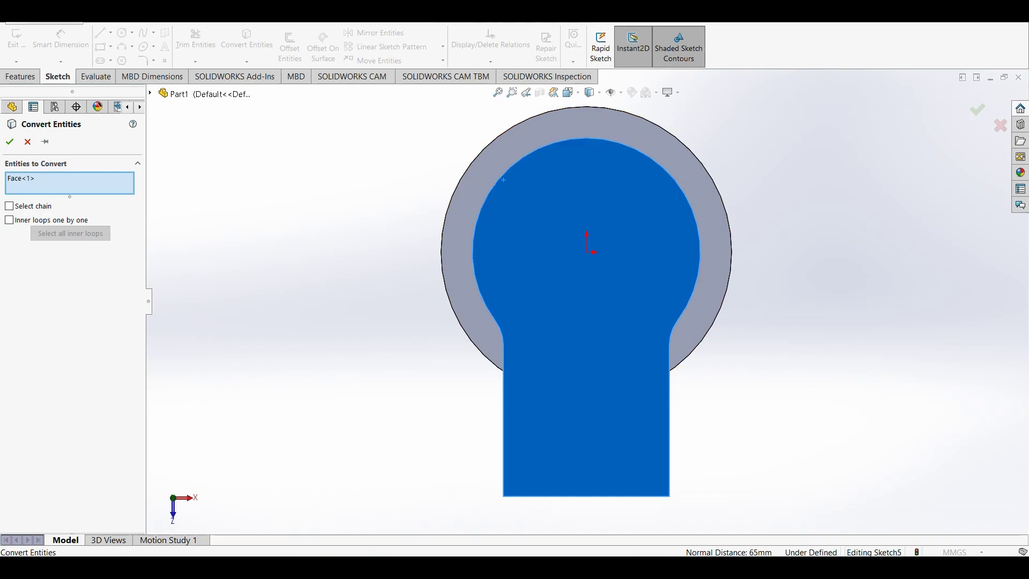
pyautogui.rightClick(24, 179)
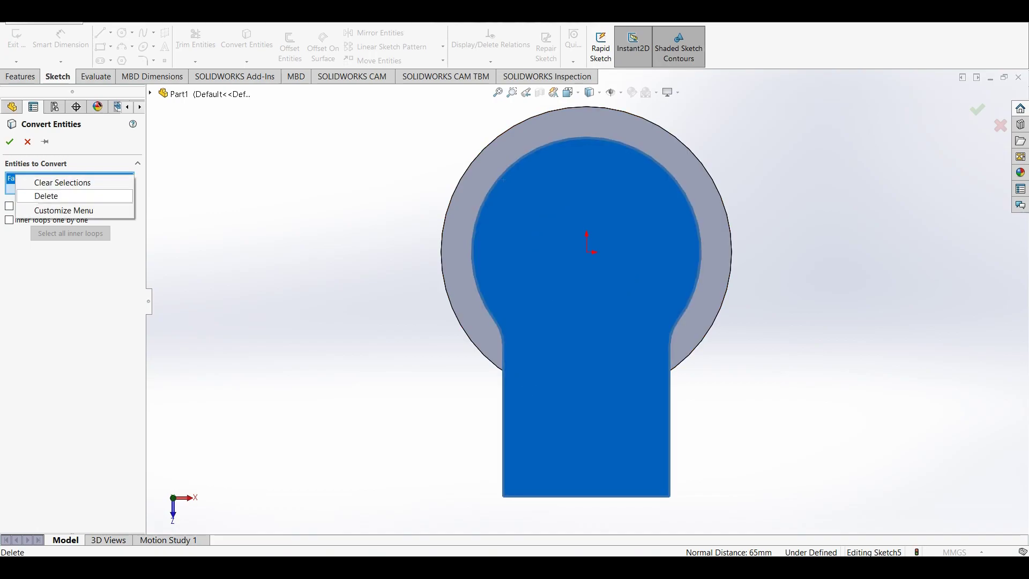
pyautogui.click(32, 196)
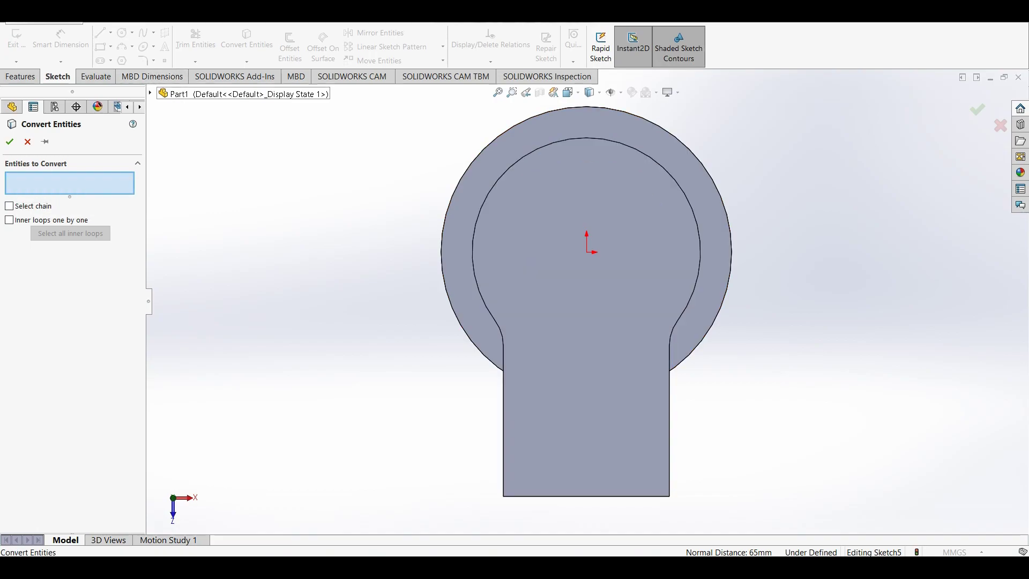
# - Pick the inner keyhole edges individually: circle, fillet, and the stem's sides and bottom
pyautogui.click(541, 147)
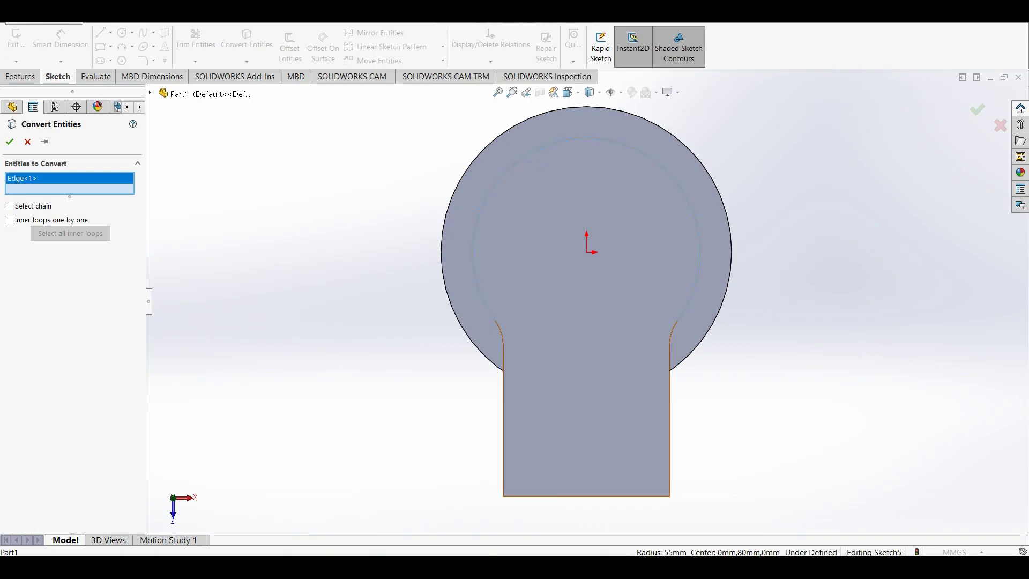
pyautogui.scroll(-5, 492, 334)
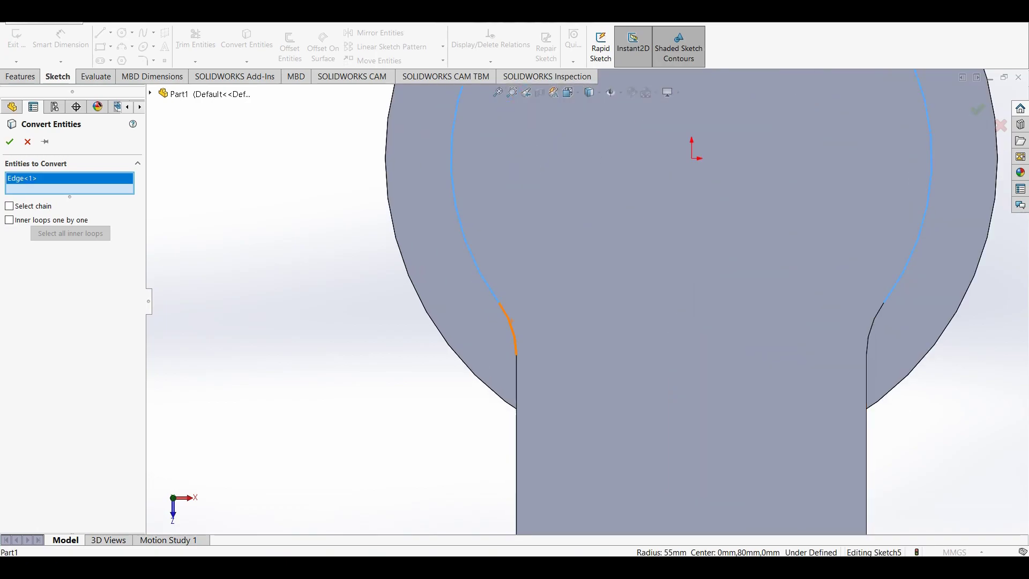
pyautogui.click(509, 328)
pyautogui.click(517, 429)
pyautogui.scroll(5, 589, 300)
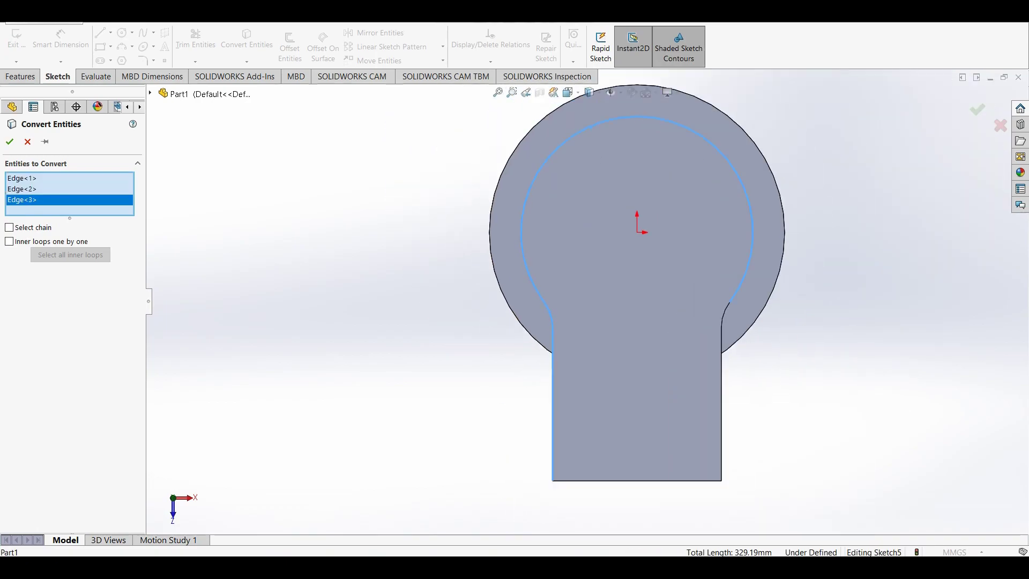
pyautogui.scroll(-2, 627, 525)
pyautogui.scroll(-3, 627, 525)
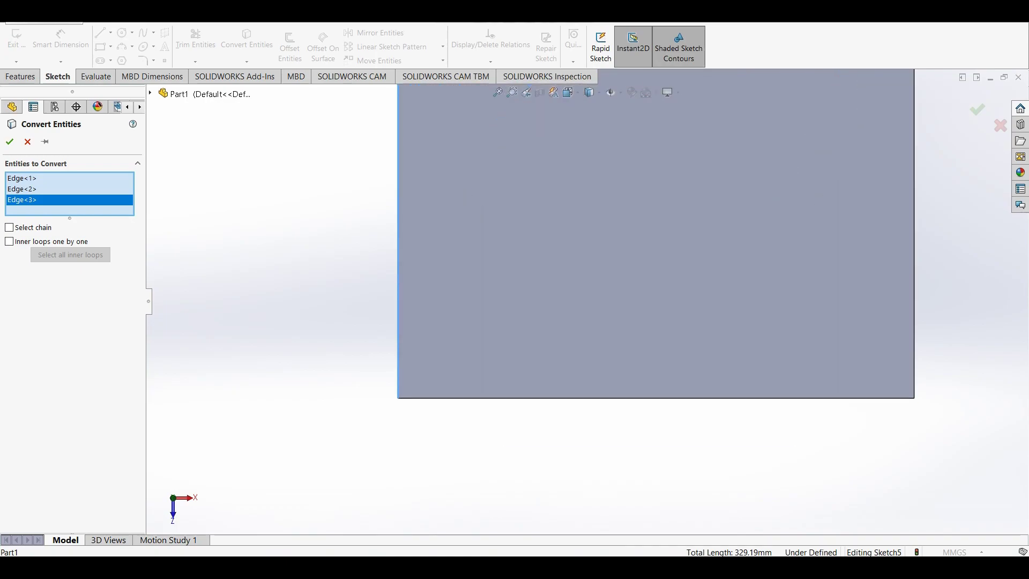
pyautogui.click(586, 397)
pyautogui.scroll(3, 586, 376)
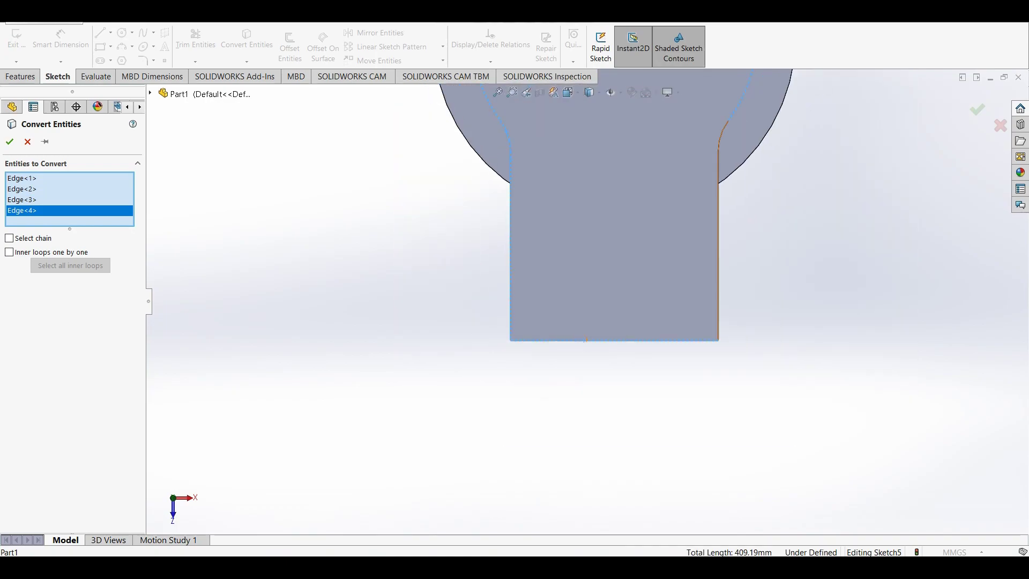
pyautogui.click(719, 279)
pyautogui.scroll(2, 515, 290)
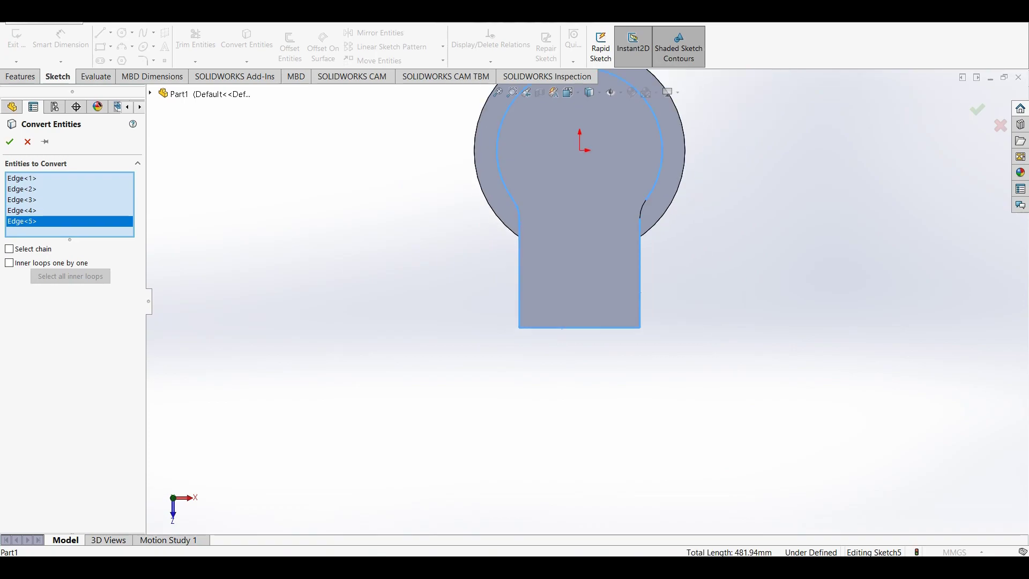
pyautogui.scroll(-4, 655, 150)
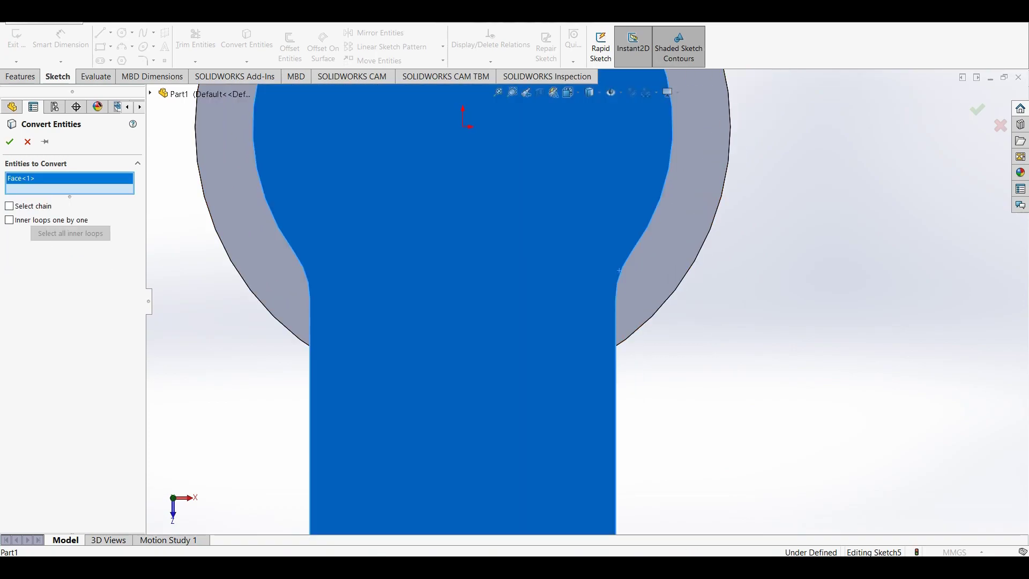
# - Clear the selection, pick the whole inner keyhole face, and confirm the conversion
pyautogui.click(620, 269)
pyautogui.rightClick(48, 178)
pyautogui.click(75, 184)
pyautogui.press('f')
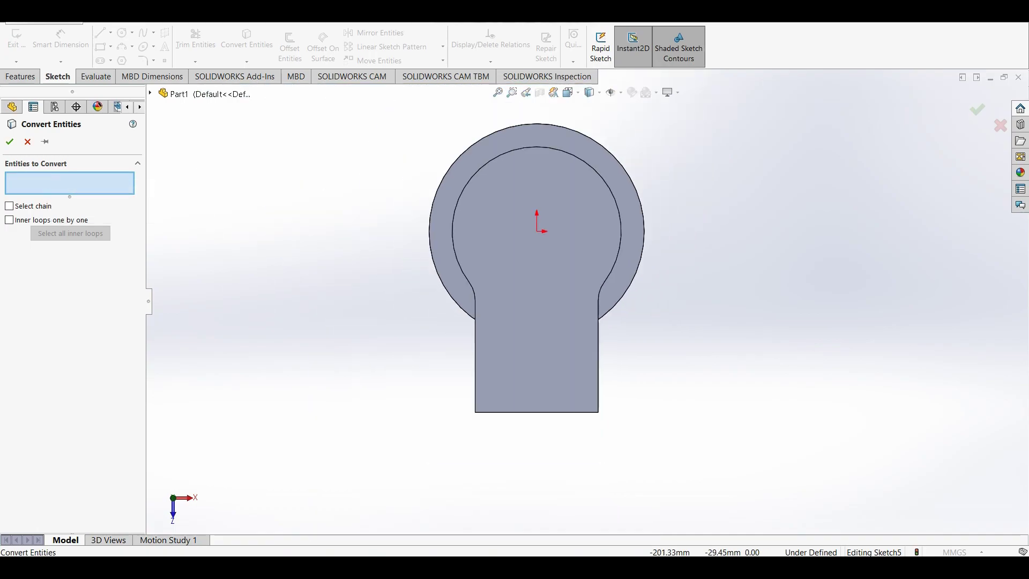
pyautogui.scroll(-3, 343, 148)
pyautogui.click(600, 176)
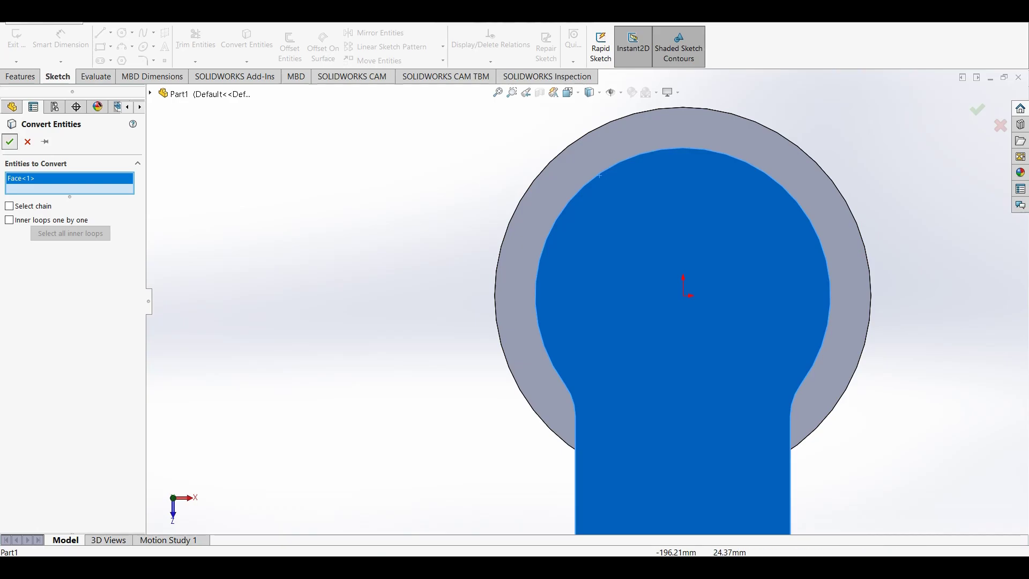
pyautogui.press('Return')
pyautogui.scroll(4, 578, 277)
pyautogui.scroll(-2, 600, 324)
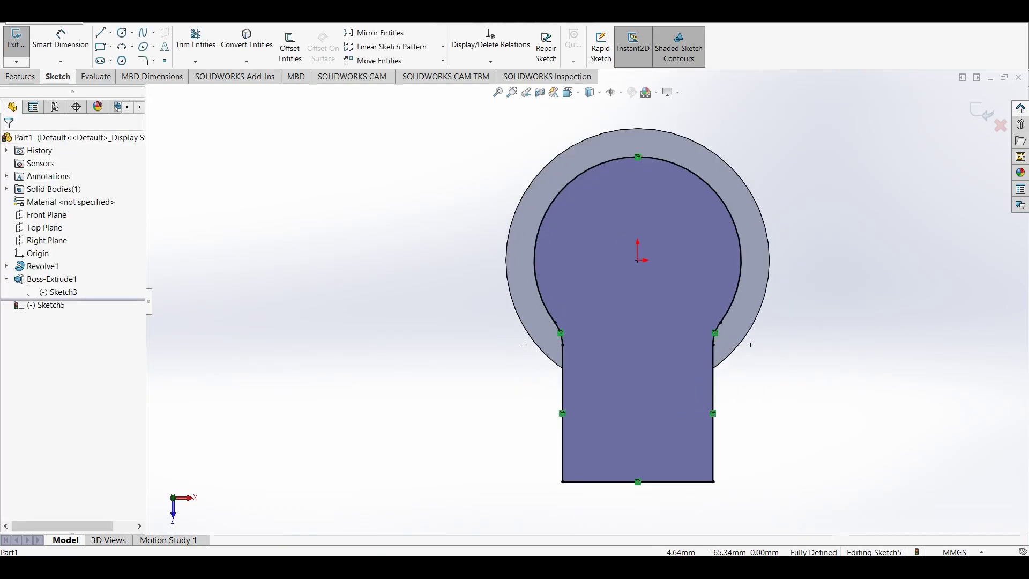
pyautogui.click(290, 48)
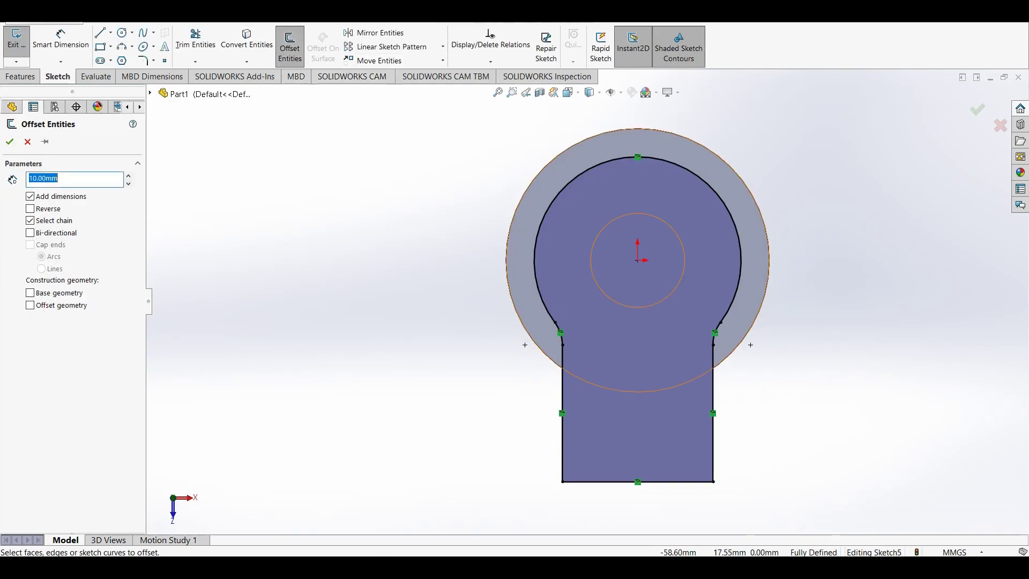
# - Offset the keyhole outline 10 mm to the inside
pyautogui.click(553, 320)
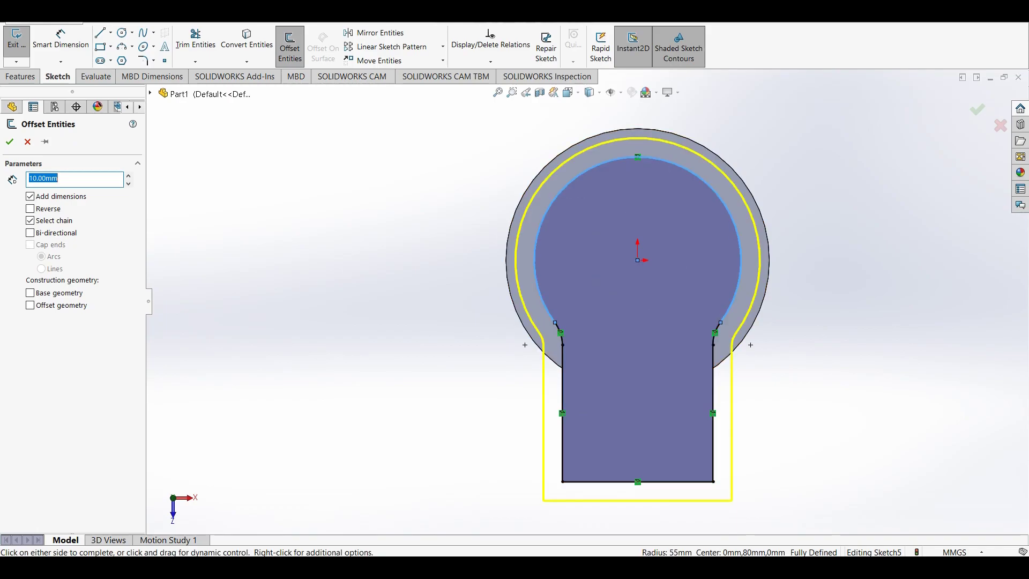
pyautogui.click(30, 208)
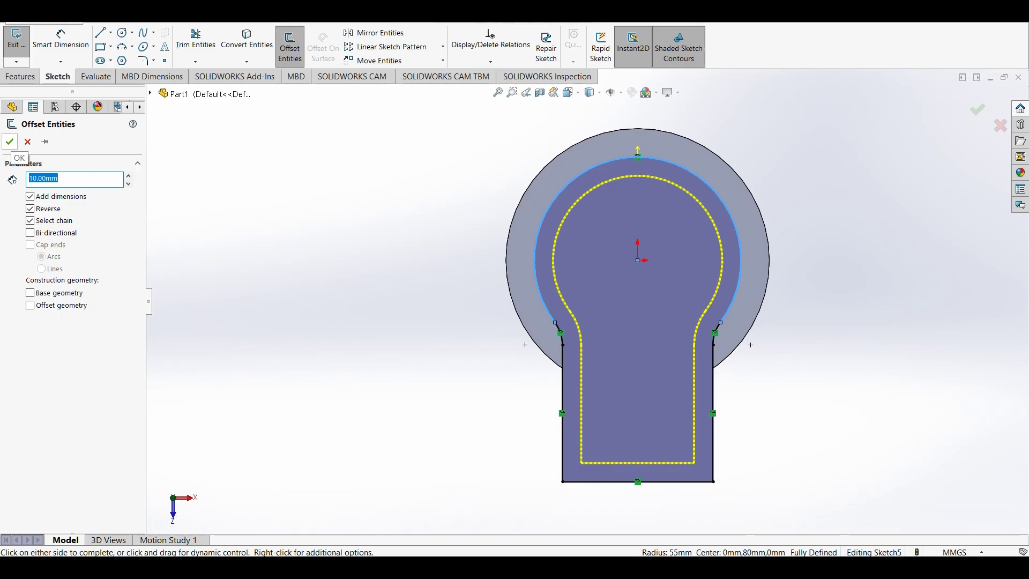
pyautogui.click(9, 142)
pyautogui.press('Up')
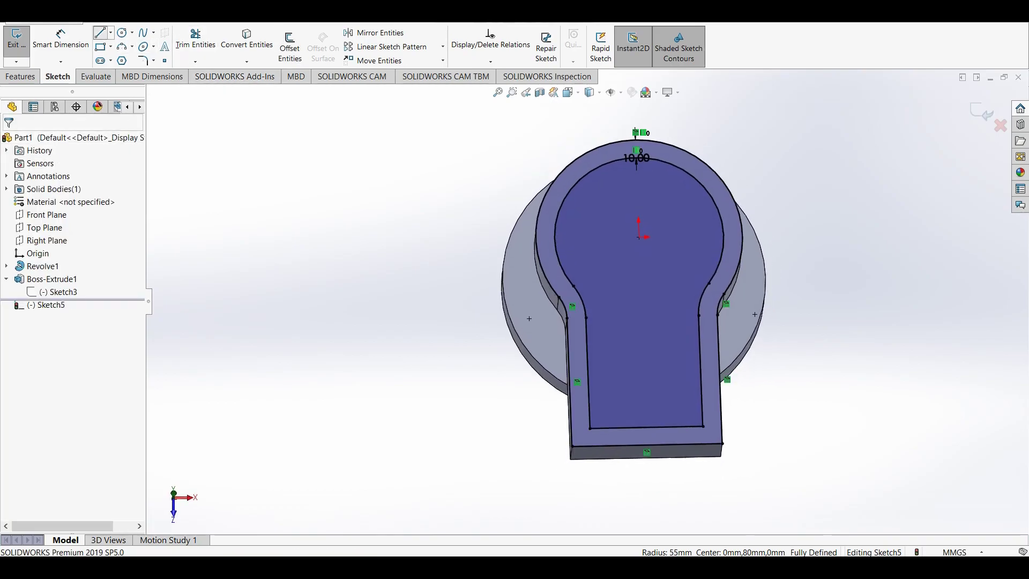
# - Draw three lines extending the stem down past the part edge into a closed box
pyautogui.click(100, 33)
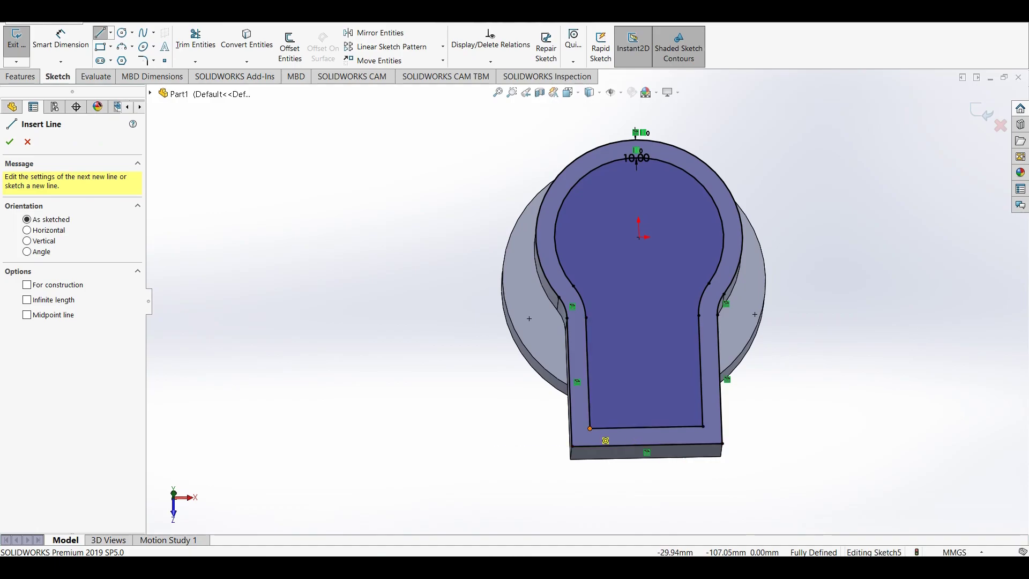
pyautogui.click(590, 429)
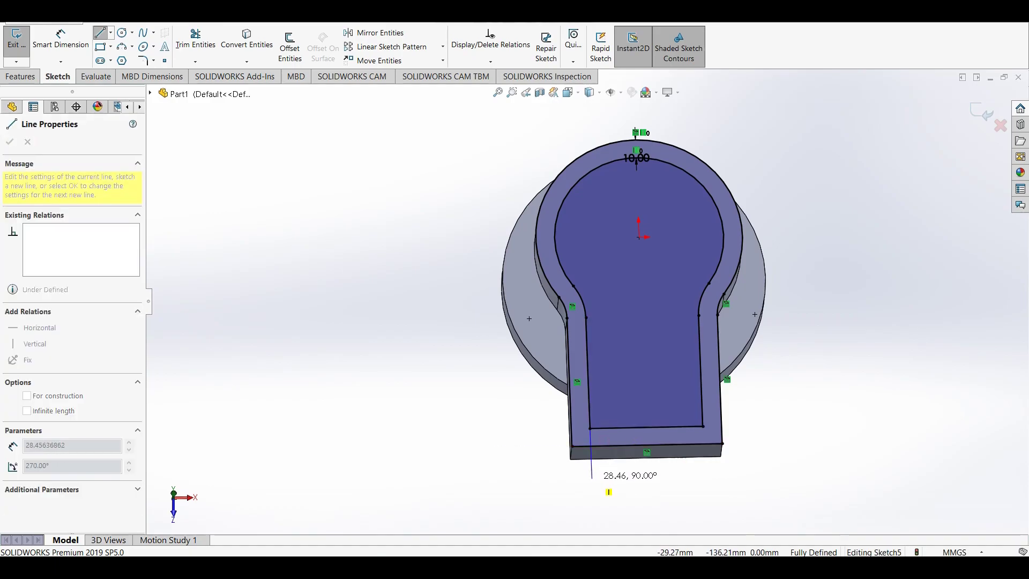
pyautogui.click(592, 485)
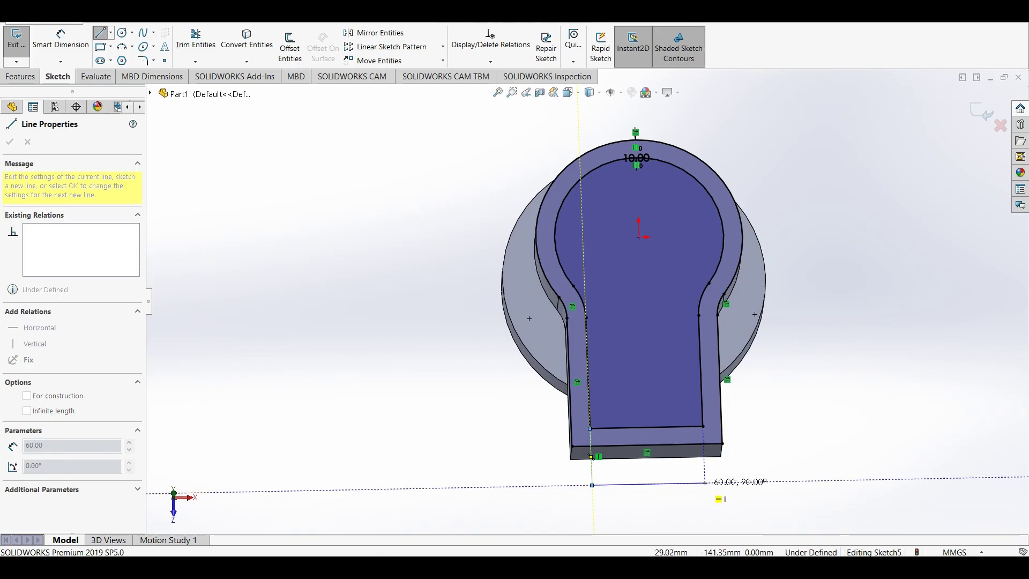
pyautogui.click(705, 483)
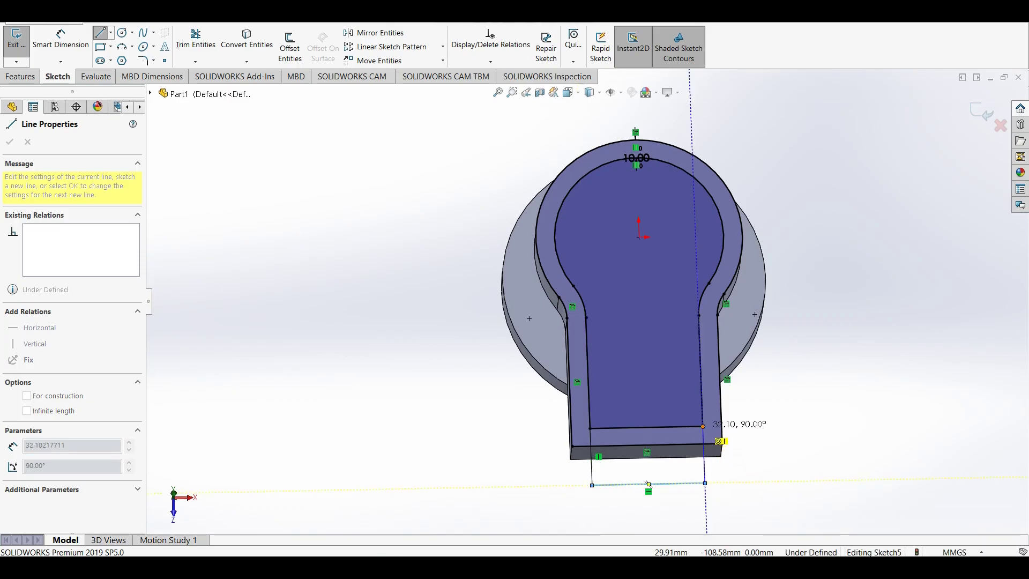
pyautogui.click(703, 427)
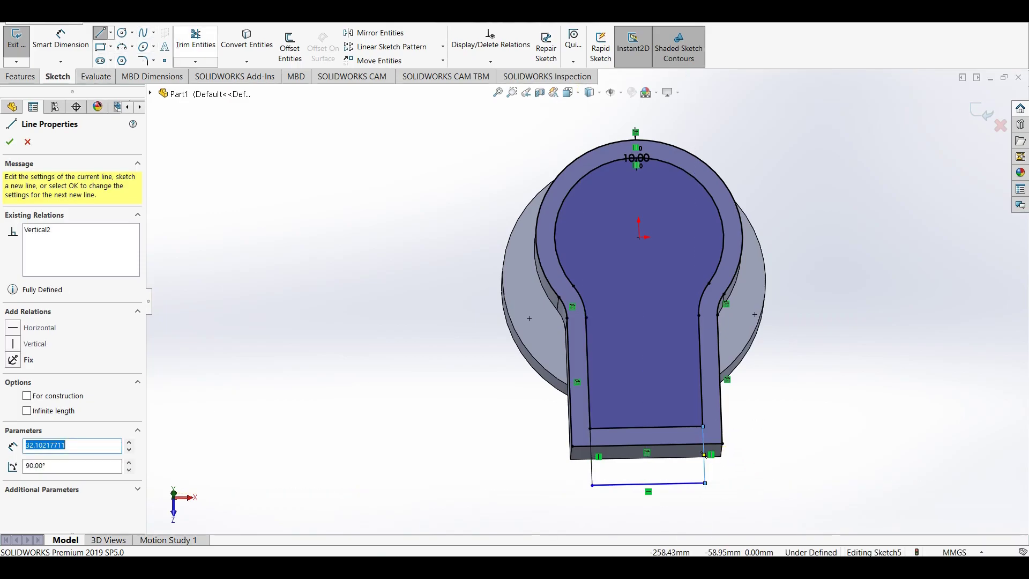
# - Power-trim the overlapping arc, edge segments and stem lines into one closed outline
pyautogui.click(195, 40)
pyautogui.moveTo(513, 230); pyautogui.dragTo(548, 262)
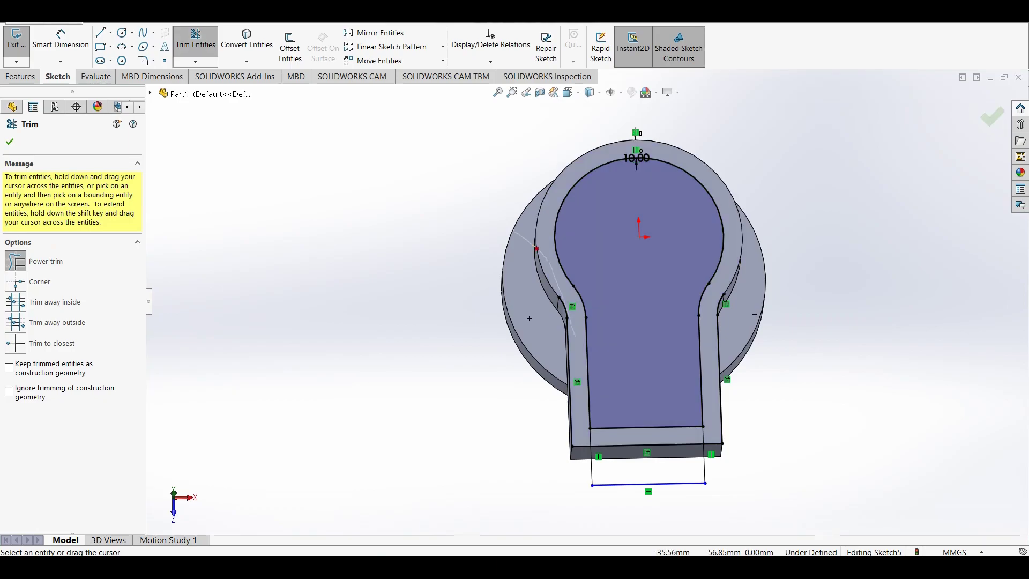
pyautogui.moveTo(576, 335); pyautogui.dragTo(568, 350)
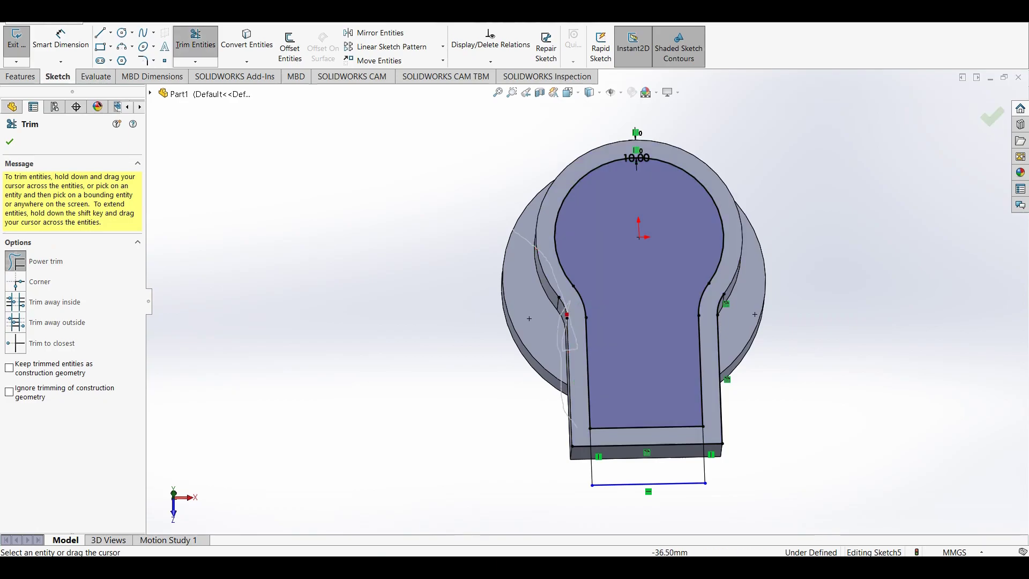
pyautogui.moveTo(579, 449); pyautogui.dragTo(580, 450)
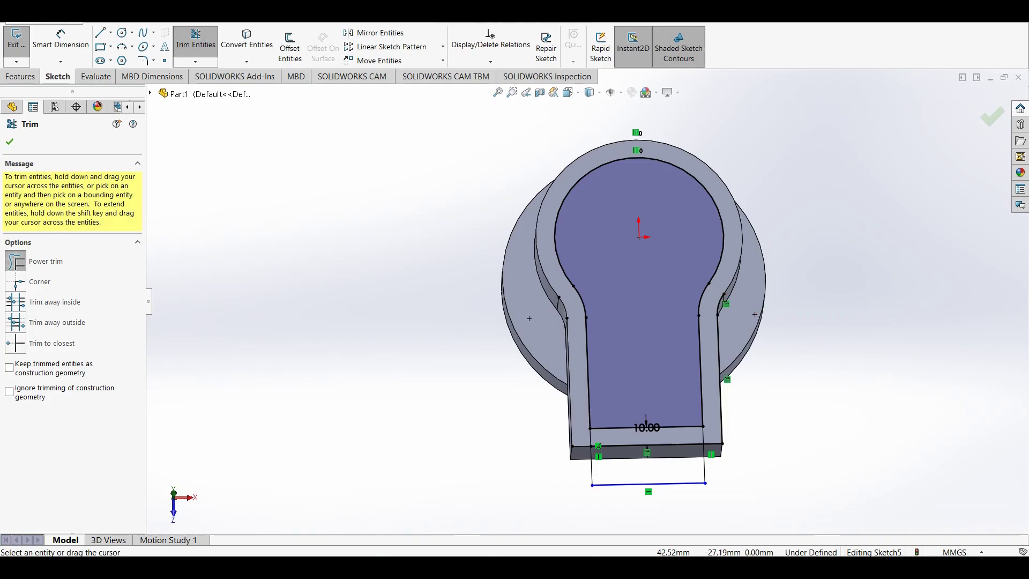
pyautogui.moveTo(723, 295); pyautogui.dragTo(719, 354)
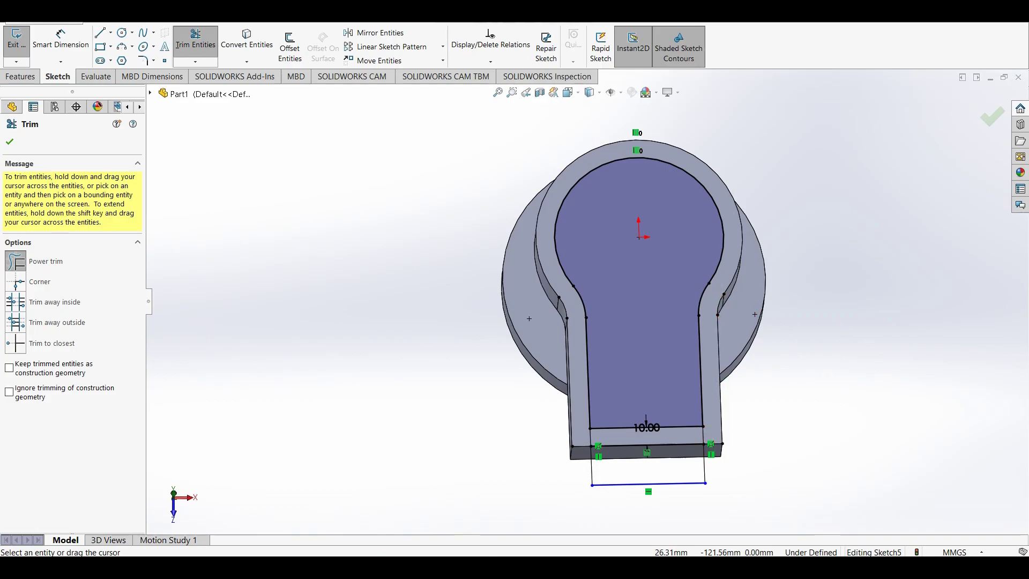
pyautogui.moveTo(622, 418); pyautogui.dragTo(611, 461)
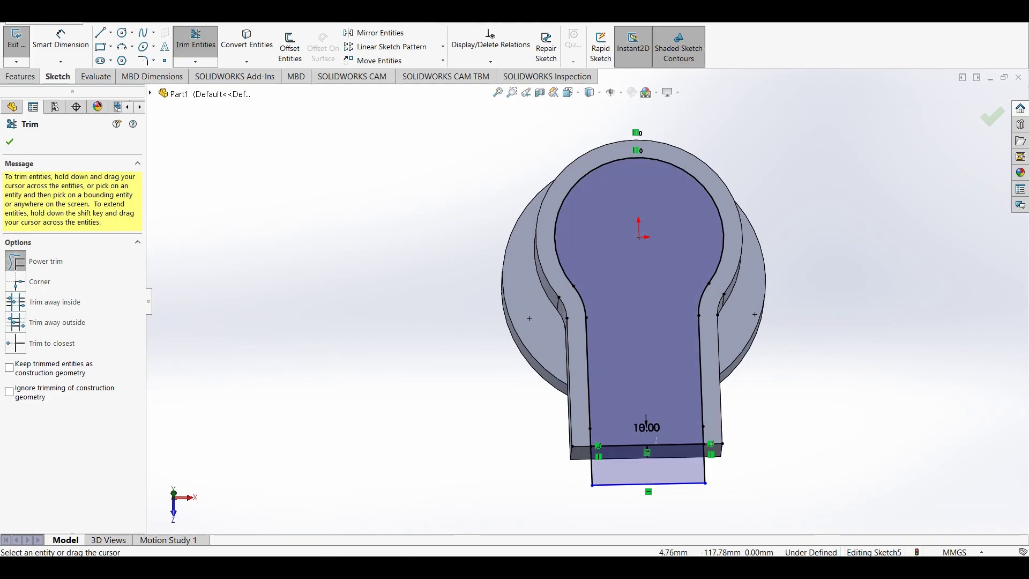
pyautogui.click(656, 445)
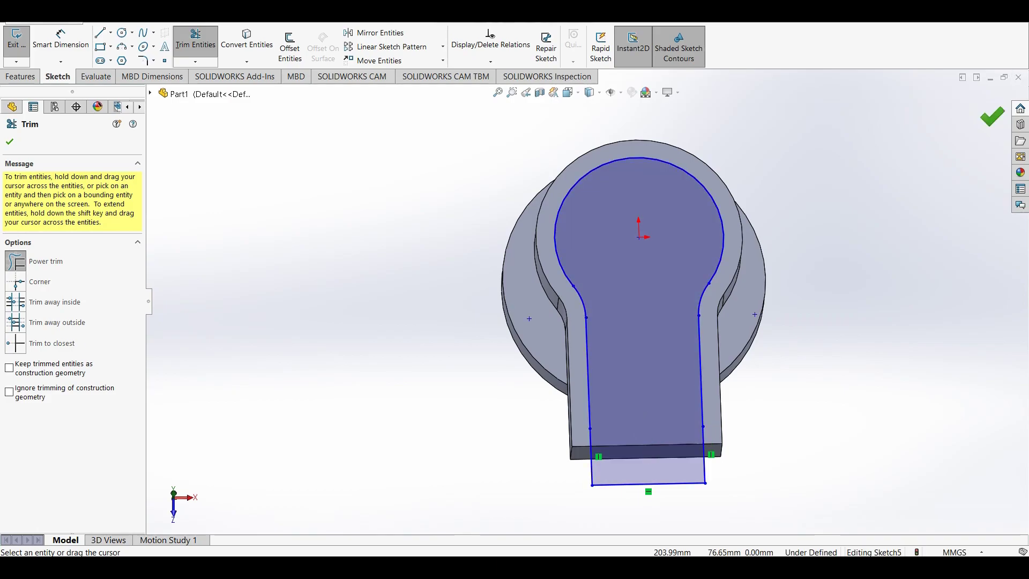
pyautogui.press('Escape')
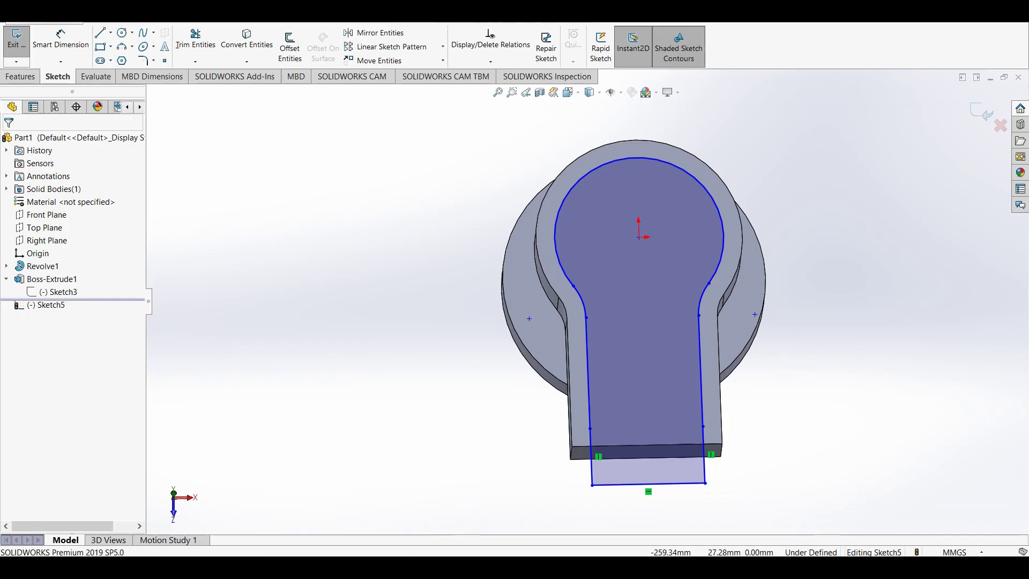
# - Extrude-cut the keyhole sketch Blind 15 mm deep with a 45° draft
pyautogui.click(20, 76)
pyautogui.click(185, 45)
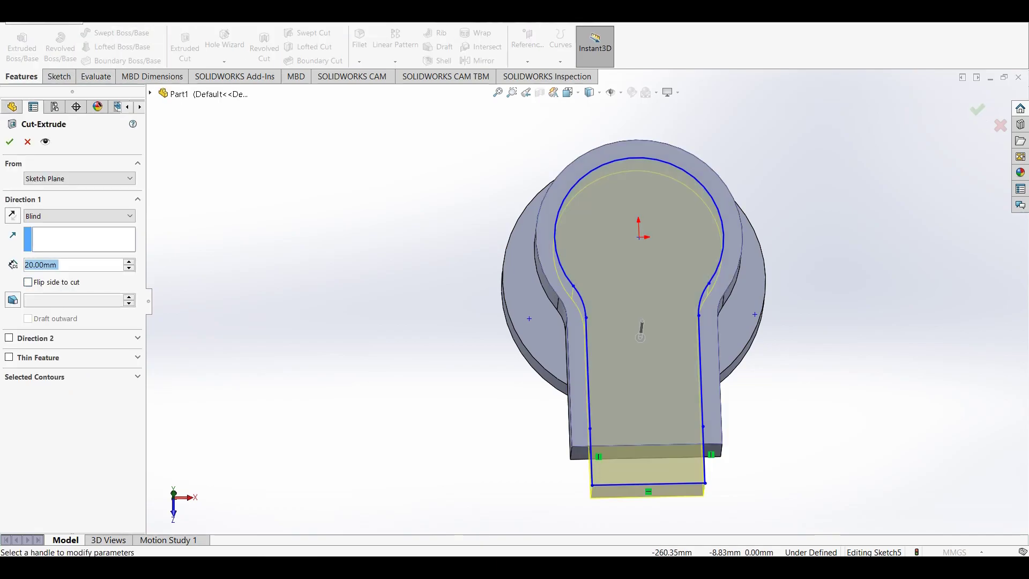
pyautogui.click(28, 265)
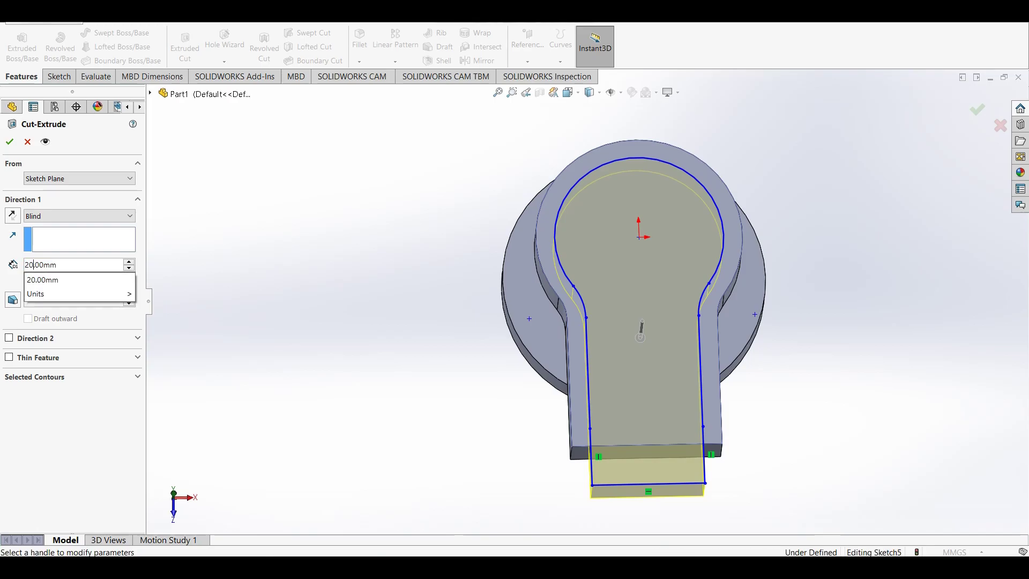
pyautogui.press('BackSpace')
pyautogui.press('BackSpace')
pyautogui.write('15')
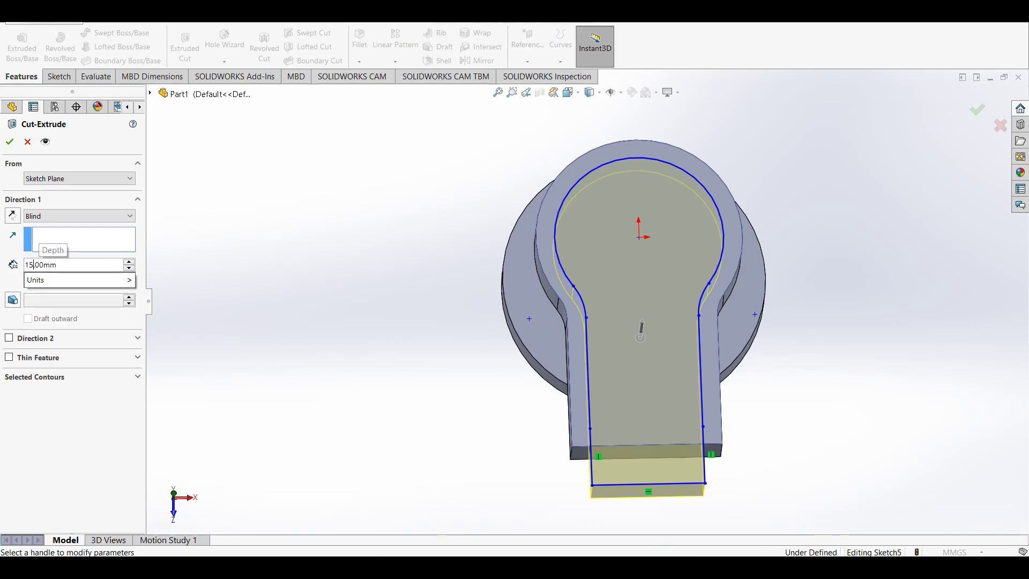
pyautogui.press('Return')
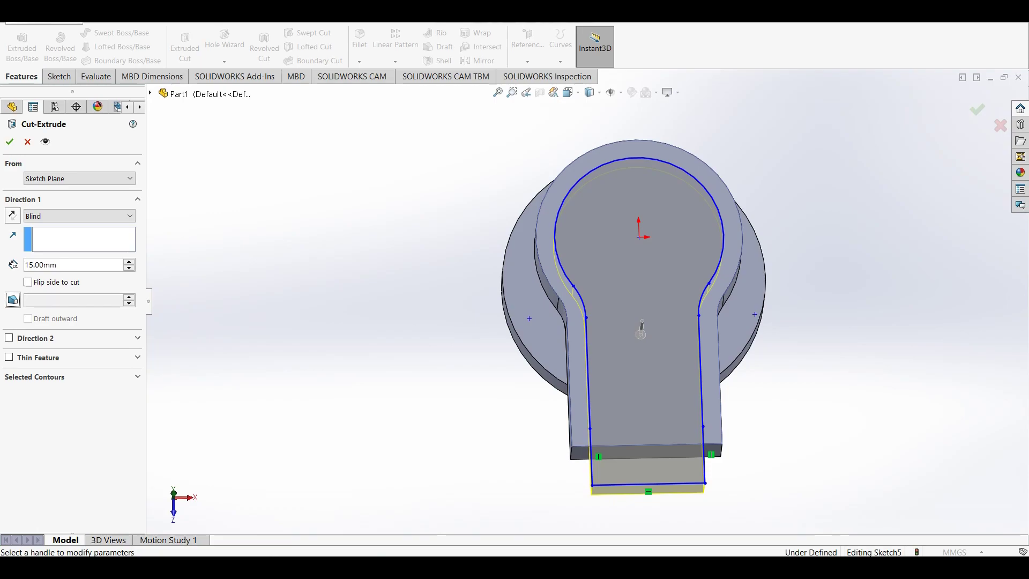
pyautogui.click(12, 300)
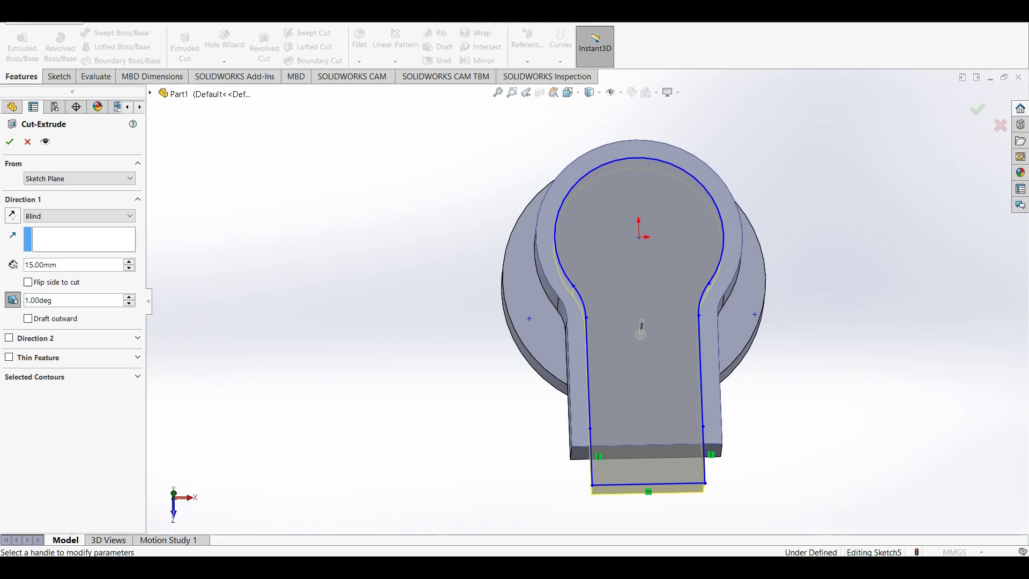
pyautogui.click(29, 300)
pyautogui.press('BackSpace')
pyautogui.write('45')
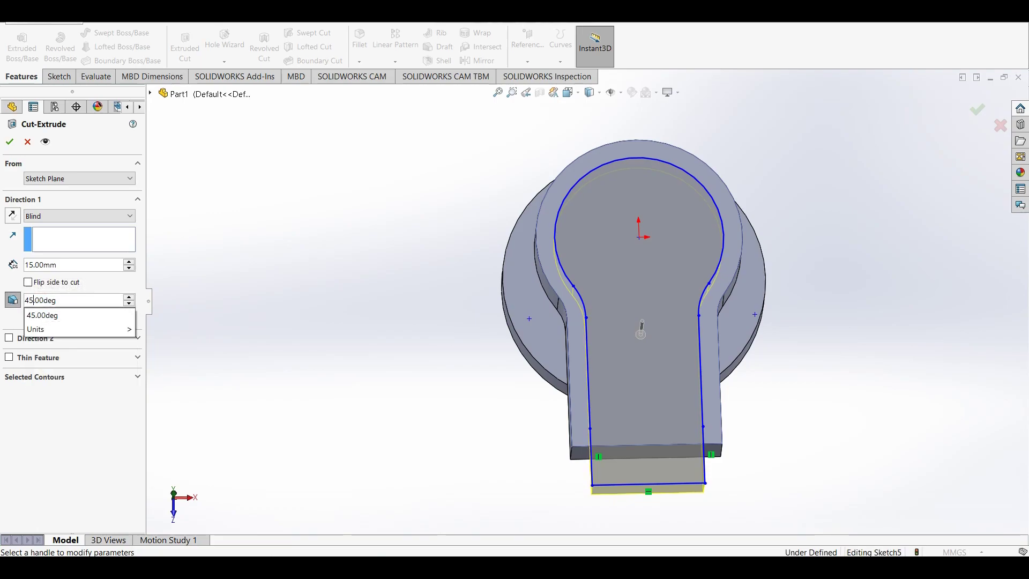
pyautogui.press('Return')
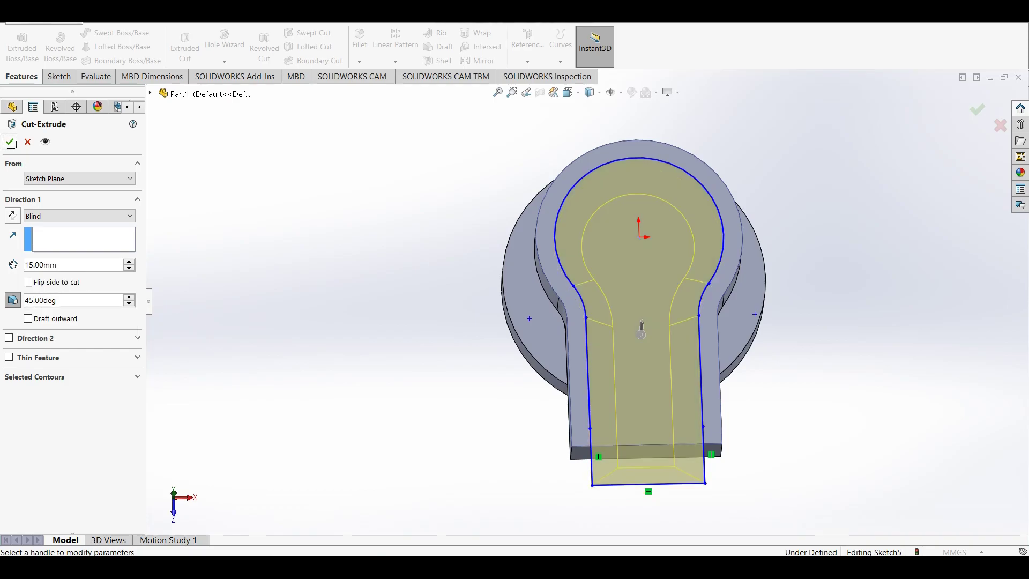
pyautogui.click(9, 142)
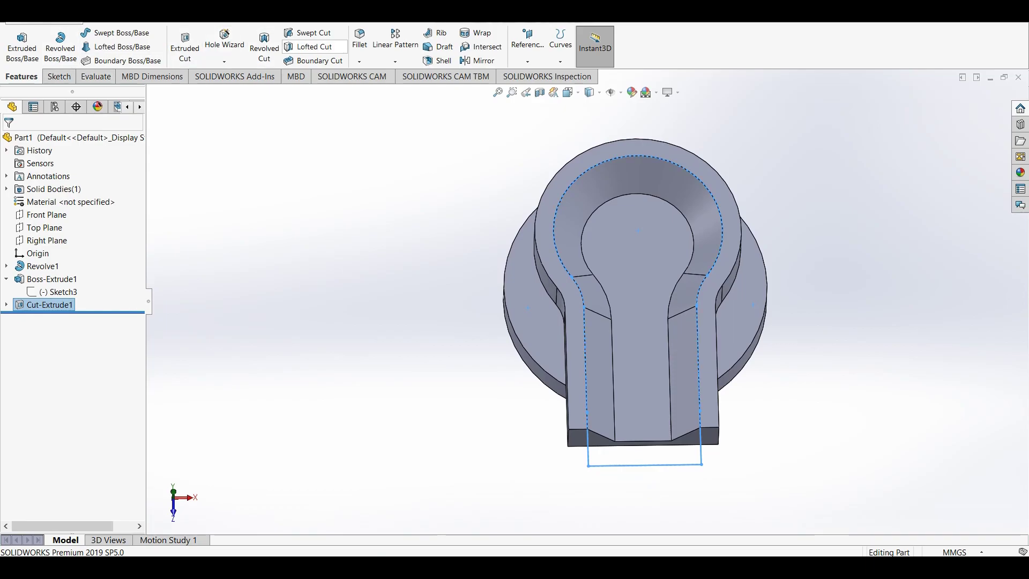
# - Fillet the keyhole pocket's bottom edge loop with a 20 mm radius
pyautogui.click(359, 41)
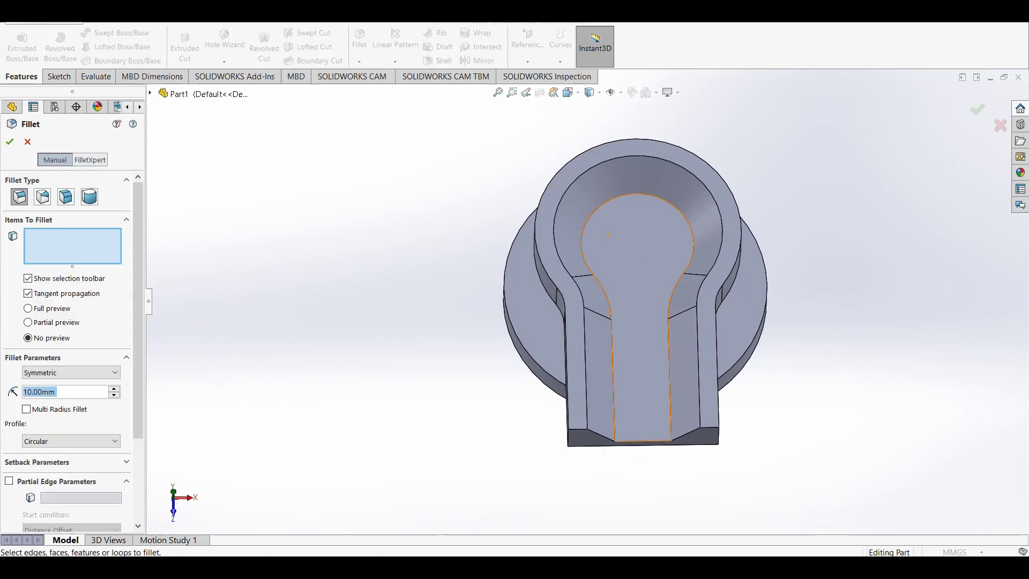
pyautogui.click(608, 235)
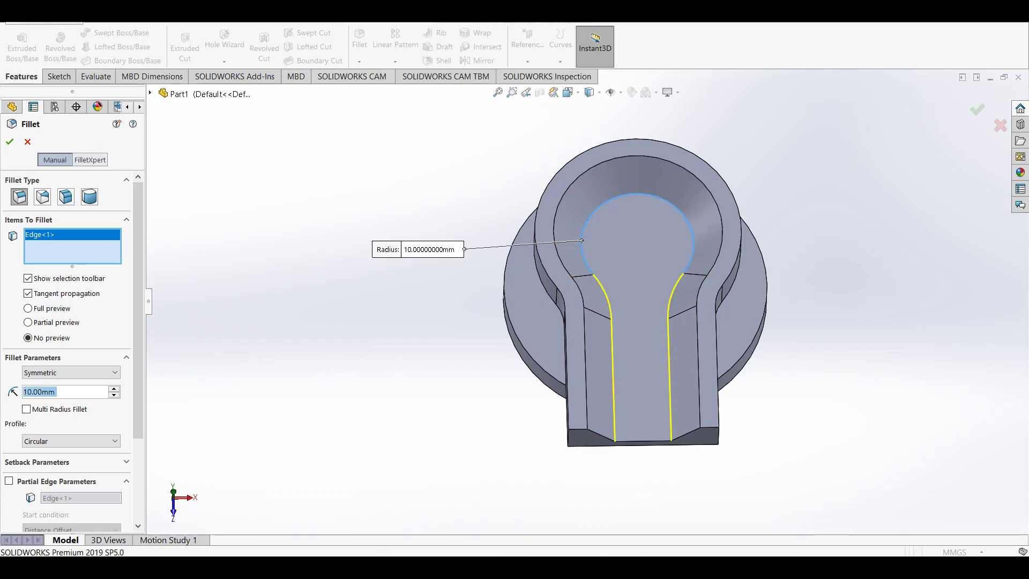
pyautogui.write('2')
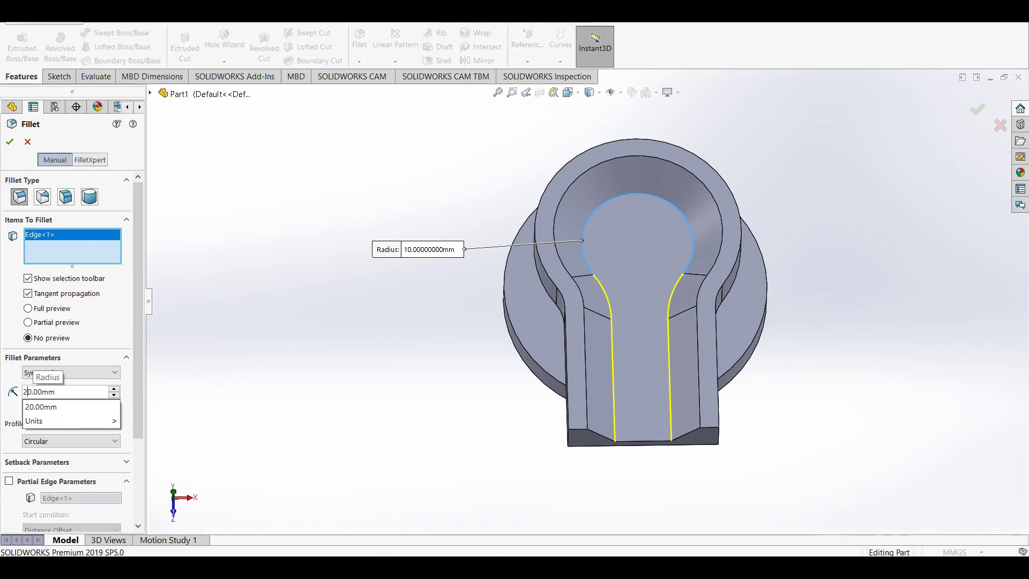
pyautogui.press('Return')
pyautogui.press('Return')
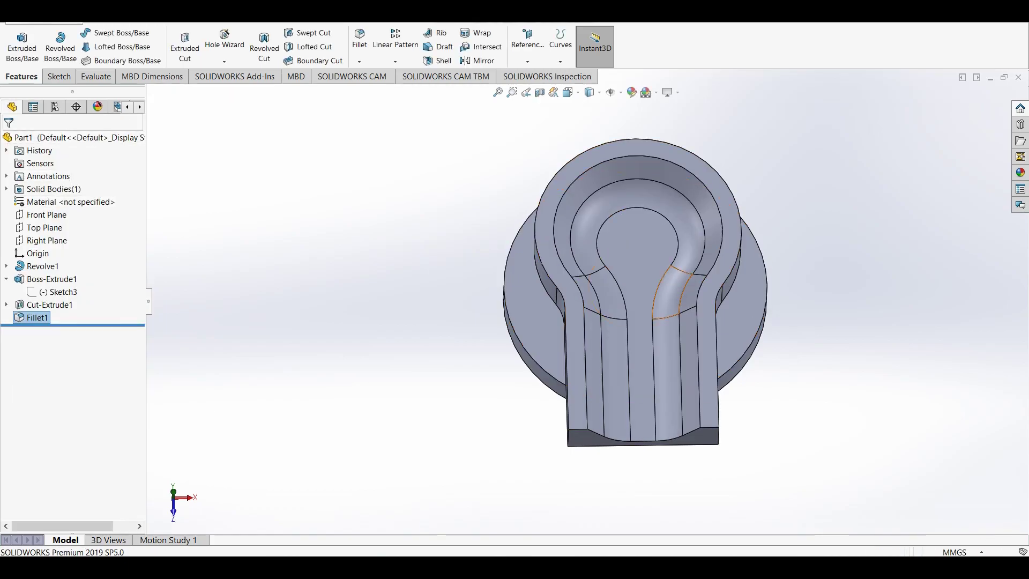
# - Start a new sketch on the Front Plane, viewed normal to it
pyautogui.moveTo(665, 300); pyautogui.dragTo(664, 268, button='middle')
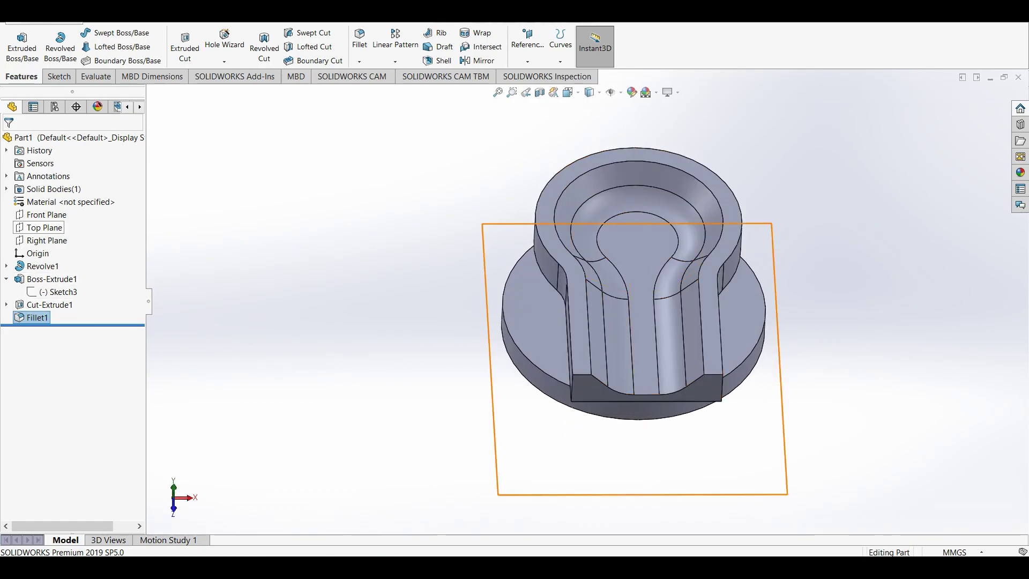
pyautogui.click(47, 214)
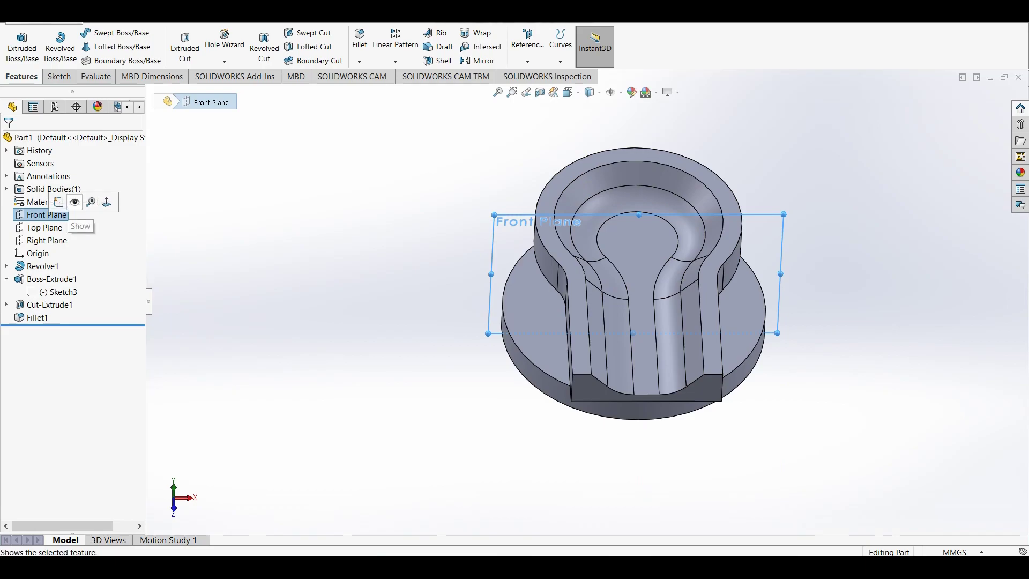
pyautogui.click(58, 202)
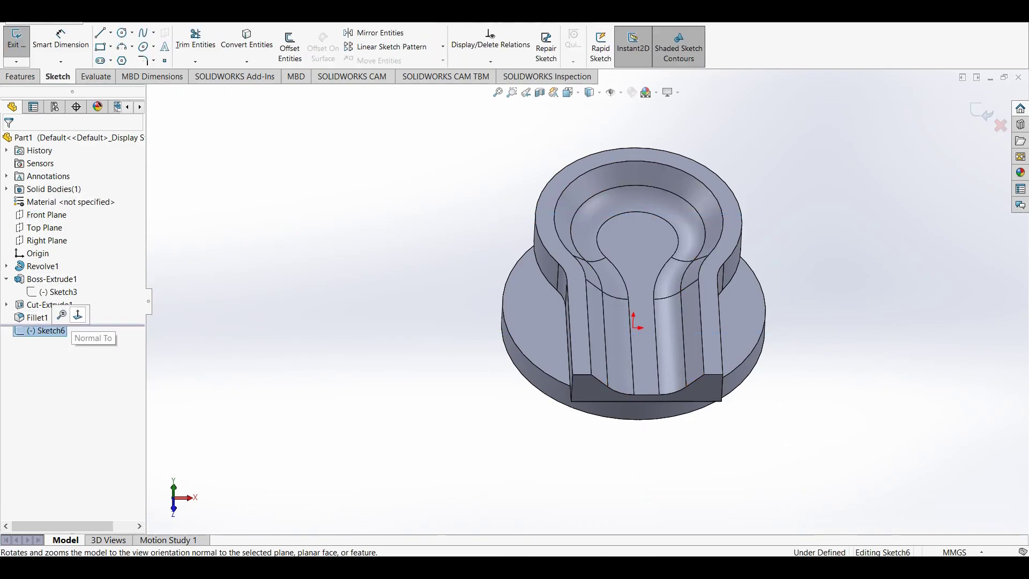
pyautogui.click(78, 315)
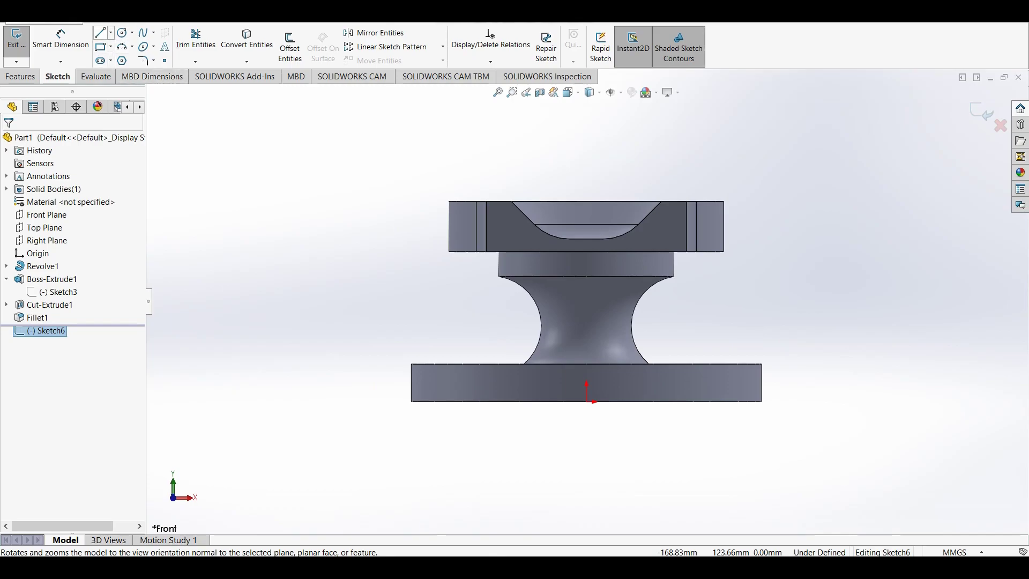
# - Draw a horizontal line along the pocket floor joined to a vertical line rising above the part
pyautogui.click(100, 33)
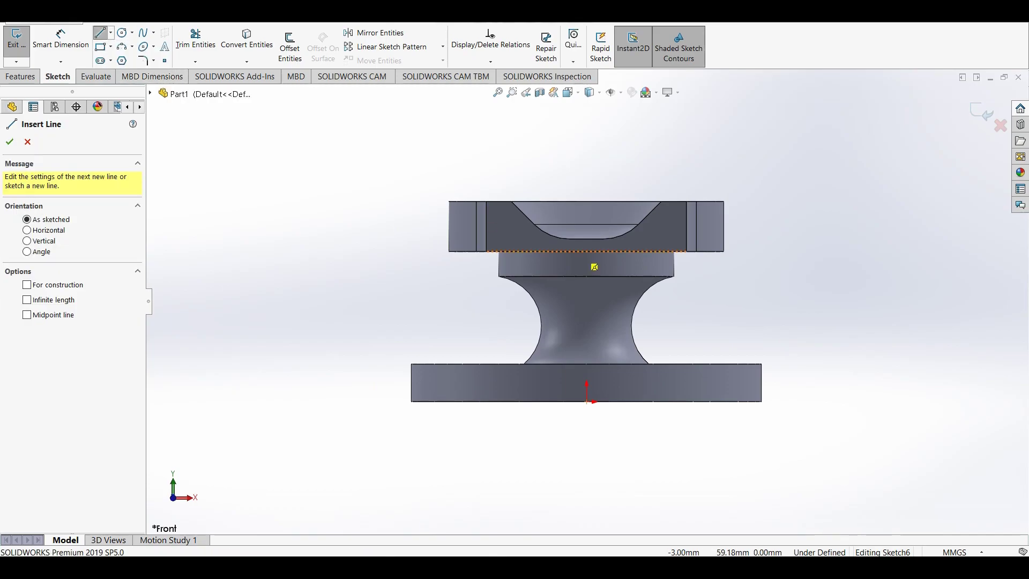
pyautogui.click(586, 238)
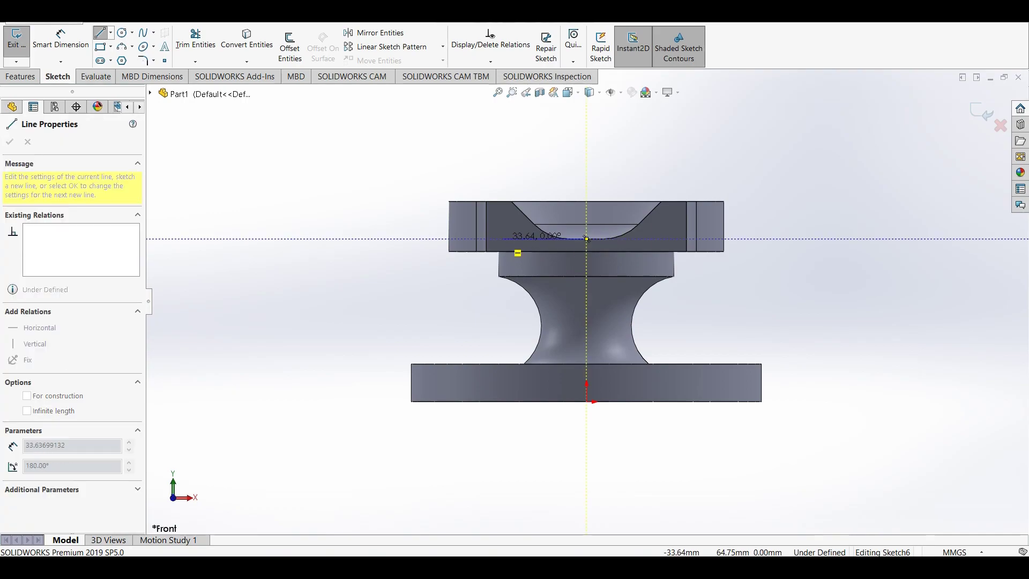
pyautogui.click(503, 239)
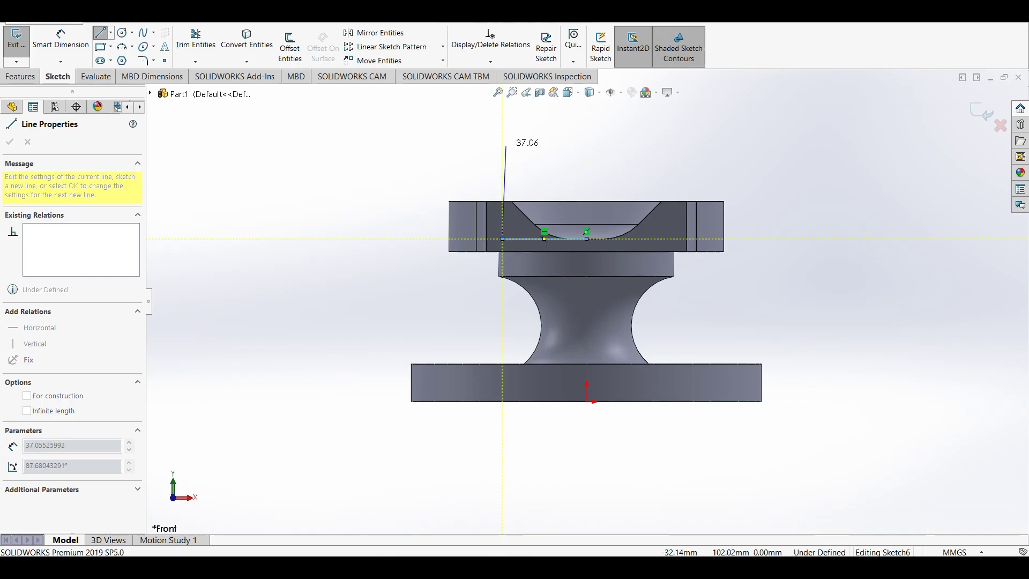
pyautogui.click(503, 119)
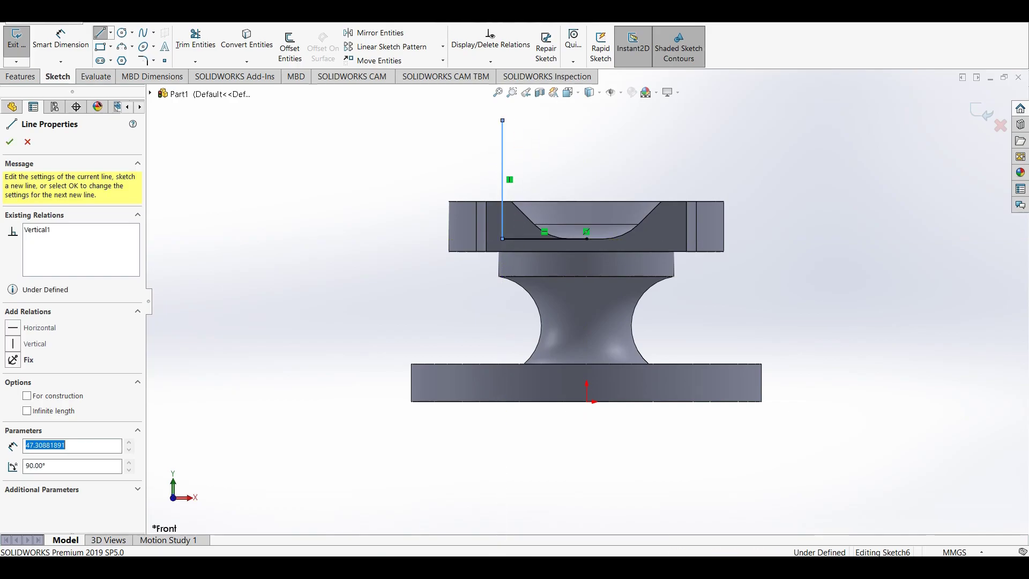
pyautogui.rightClick(503, 119)
pyautogui.click(511, 129)
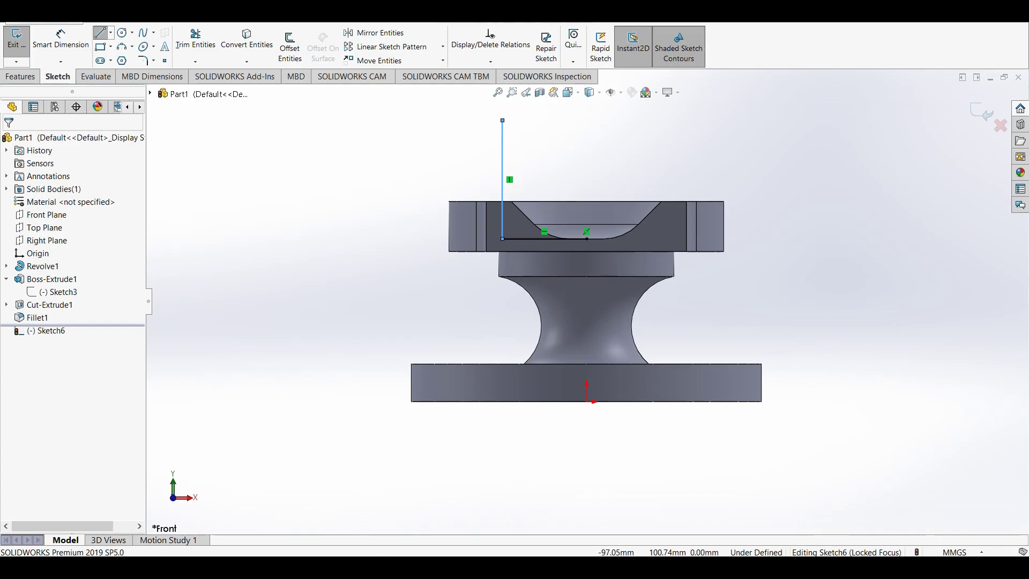
# - Draw a second vertical line up from the arc endpoint at the pocket centre
pyautogui.press('l')
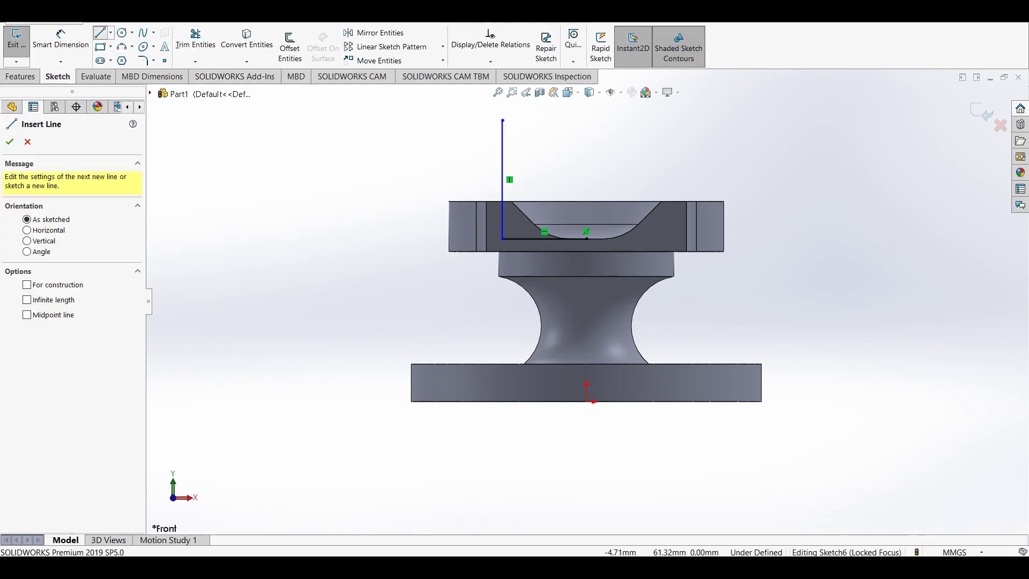
pyautogui.click(586, 232)
pyautogui.scroll(3, 586, 295)
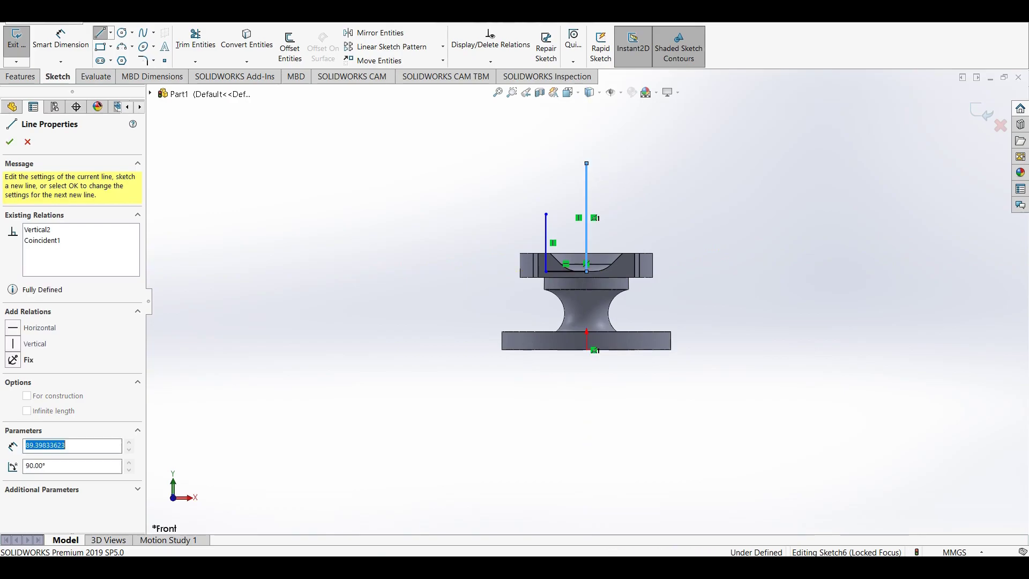
pyautogui.rightClick(587, 182)
pyautogui.click(586, 183)
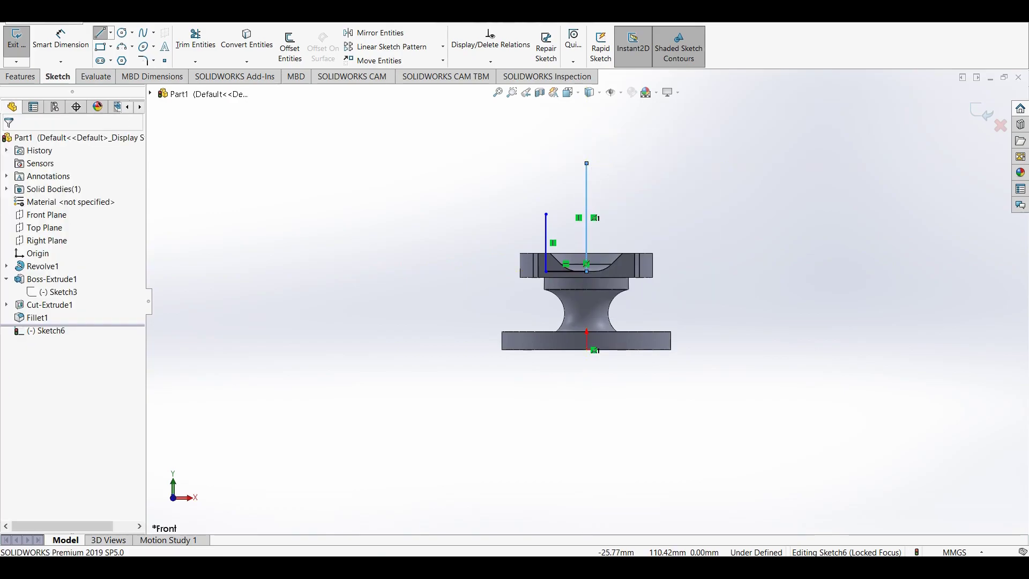
pyautogui.moveTo(518, 202); pyautogui.dragTo(518, 144, button='right')
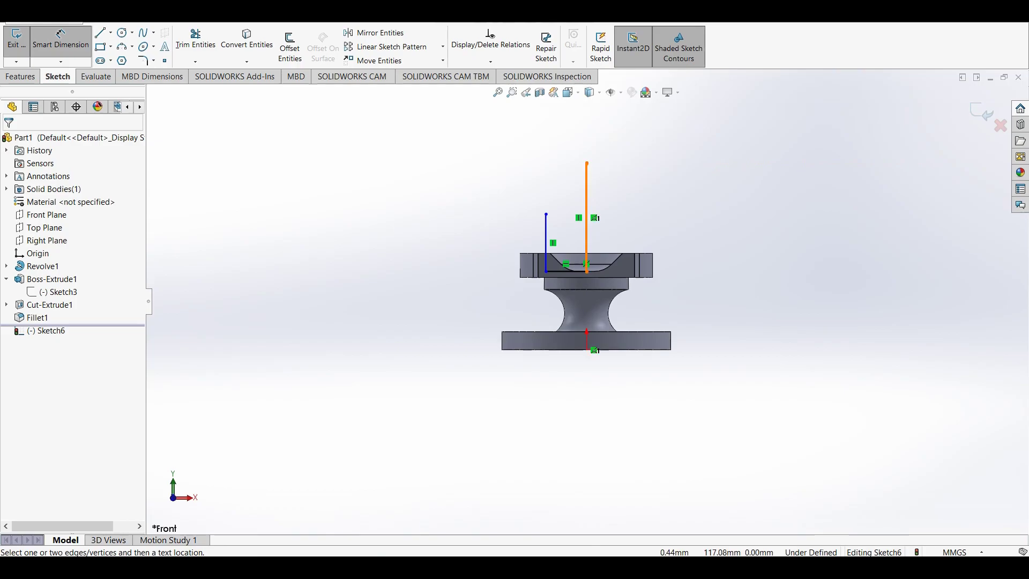
# - Dimension the tall vertical line 100 mm, the bottom line 35 mm and the short vertical line 65 mm
pyautogui.click(586, 209)
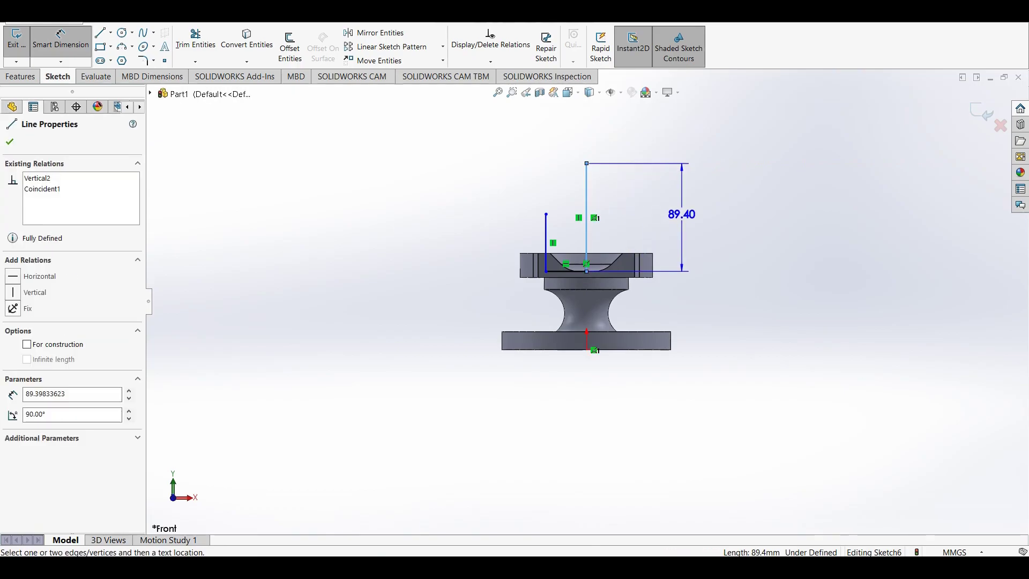
pyautogui.click(681, 209)
pyautogui.write('100')
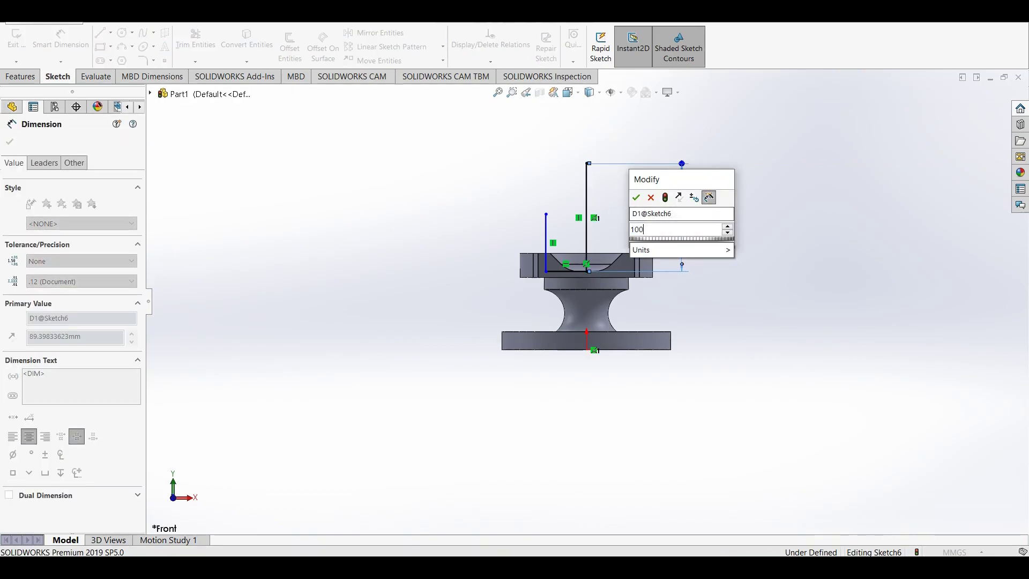
pyautogui.press('Return')
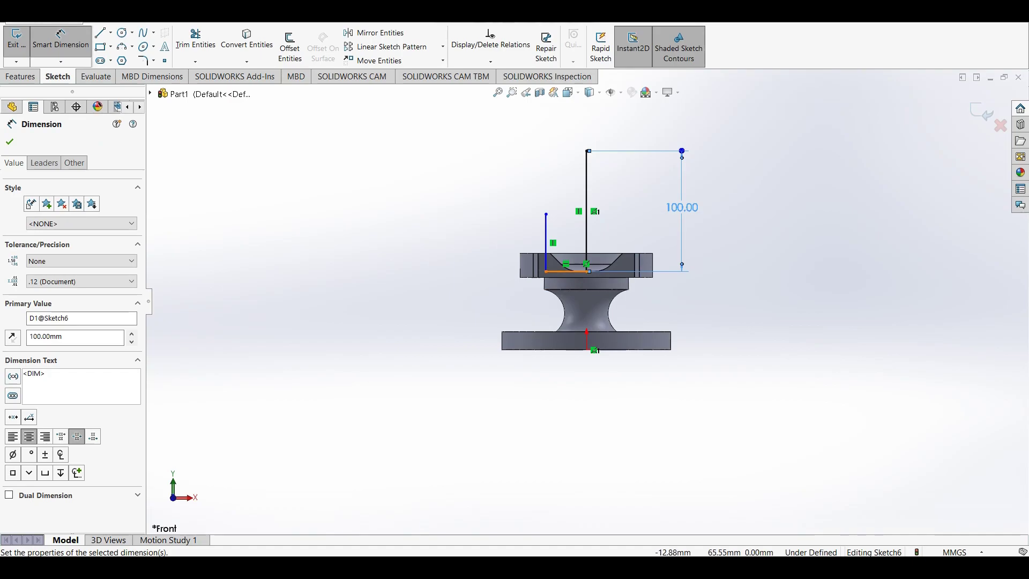
pyautogui.click(566, 272)
pyautogui.click(571, 300)
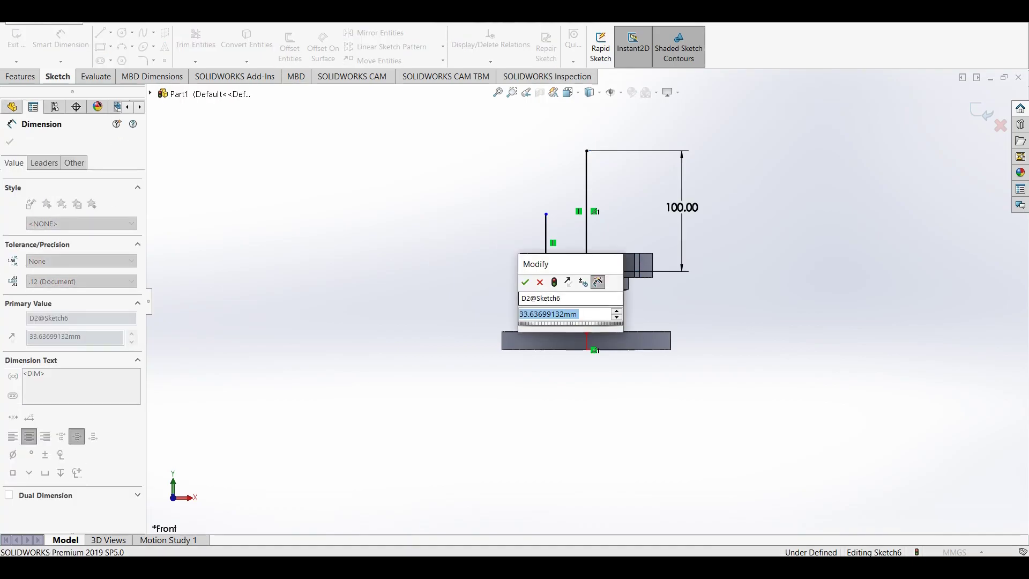
pyautogui.write('35')
pyautogui.press('Return')
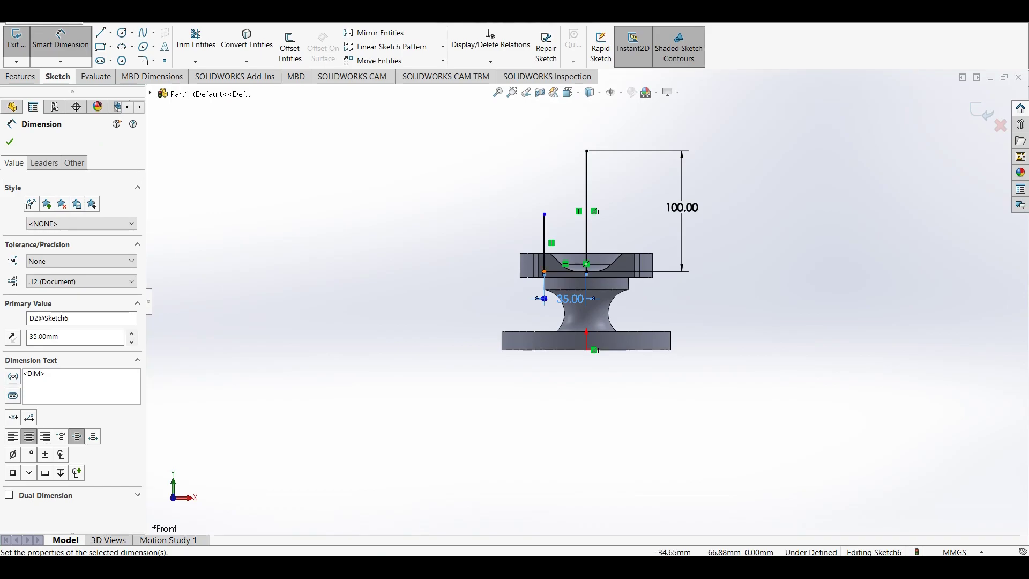
pyautogui.click(545, 241)
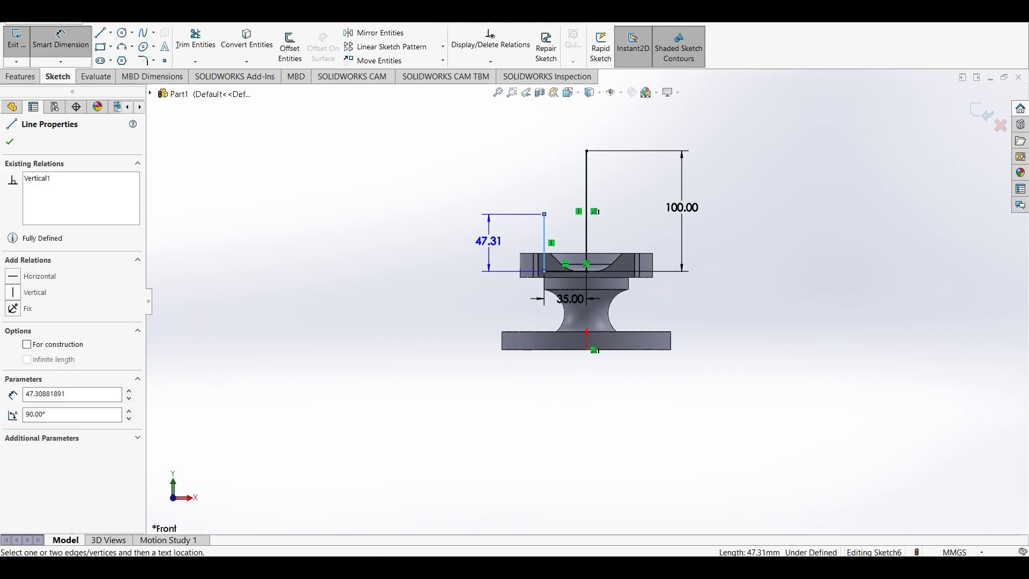
pyautogui.click(485, 239)
pyautogui.write('65')
pyautogui.press('Return')
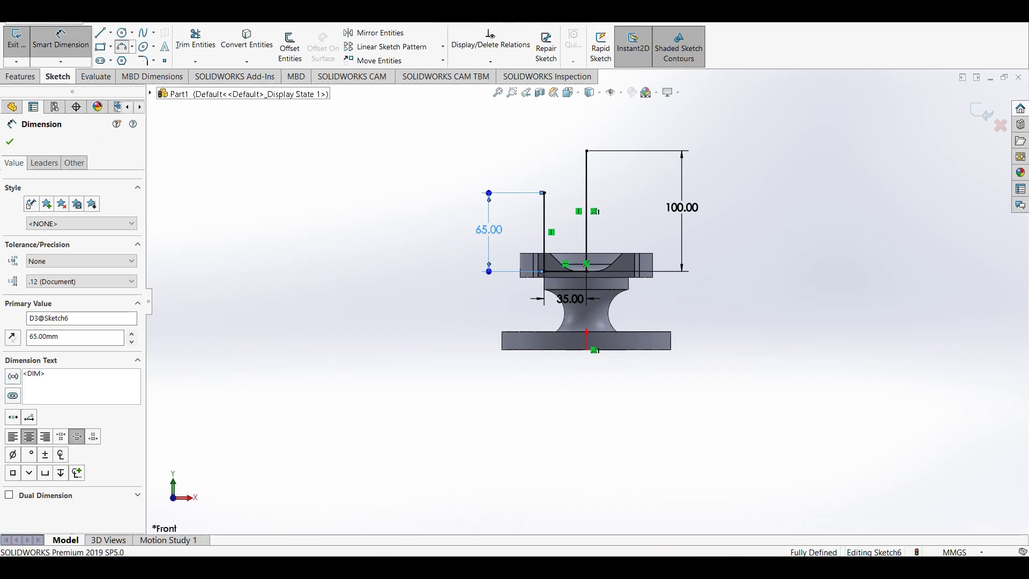
pyautogui.click(122, 47)
# - Draw a 3-point arc joining the tops of the short and tall vertical lines
pyautogui.click(544, 193)
pyautogui.click(588, 150)
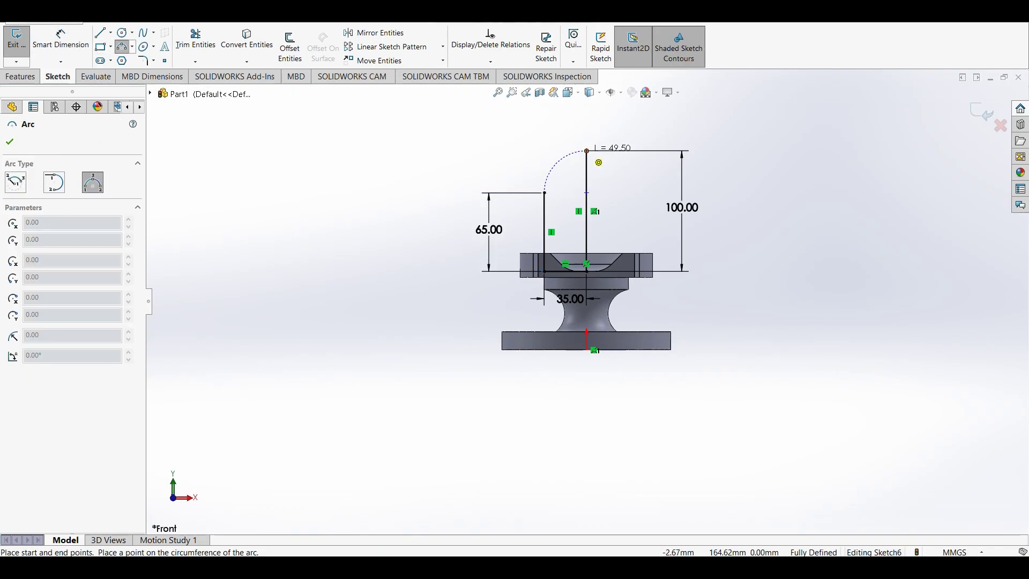
pyautogui.click(573, 176)
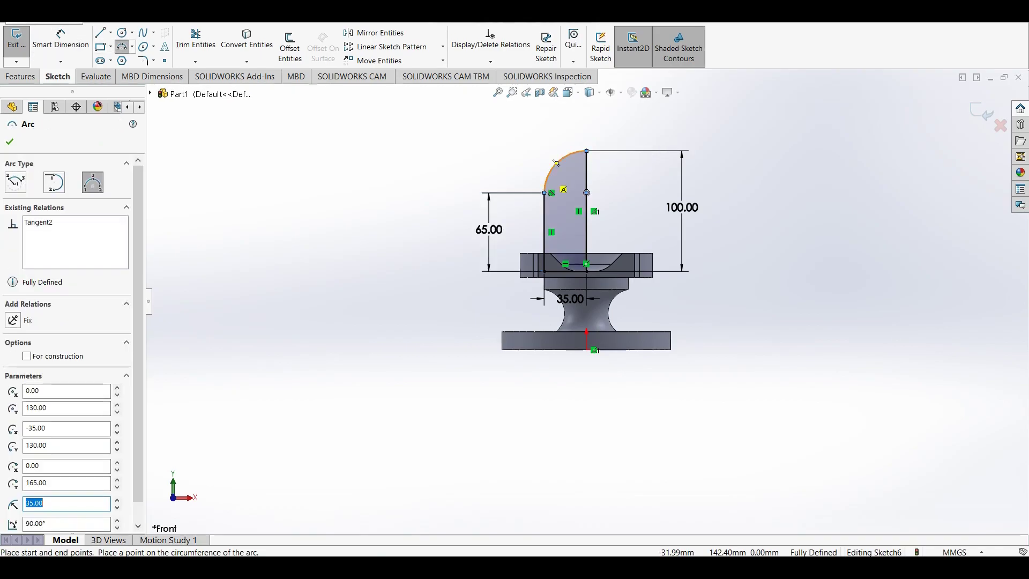
pyautogui.press('Escape')
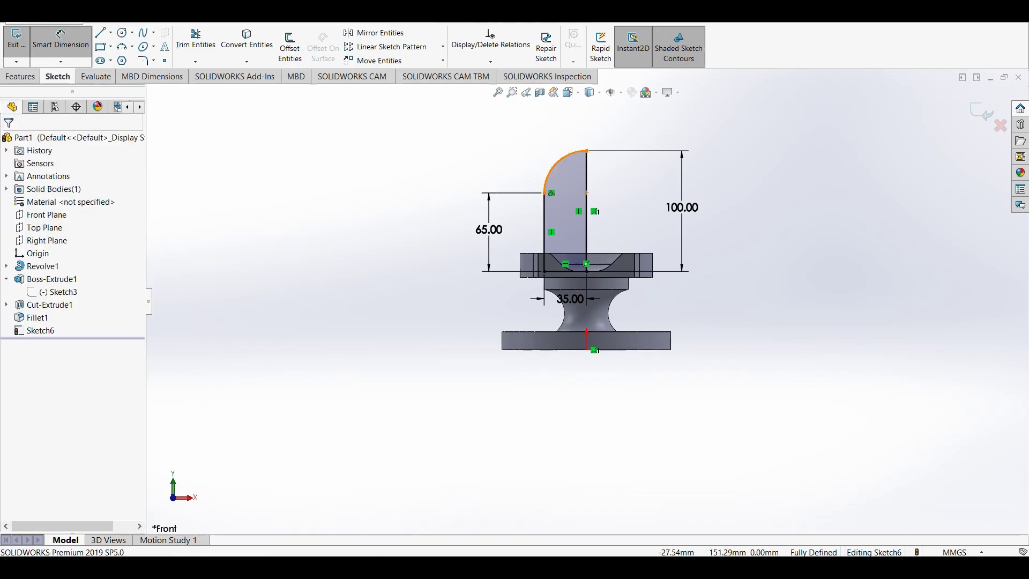
# - Add a driven R35 radius dimension to the arc and dismiss the warnings
pyautogui.click(556, 163)
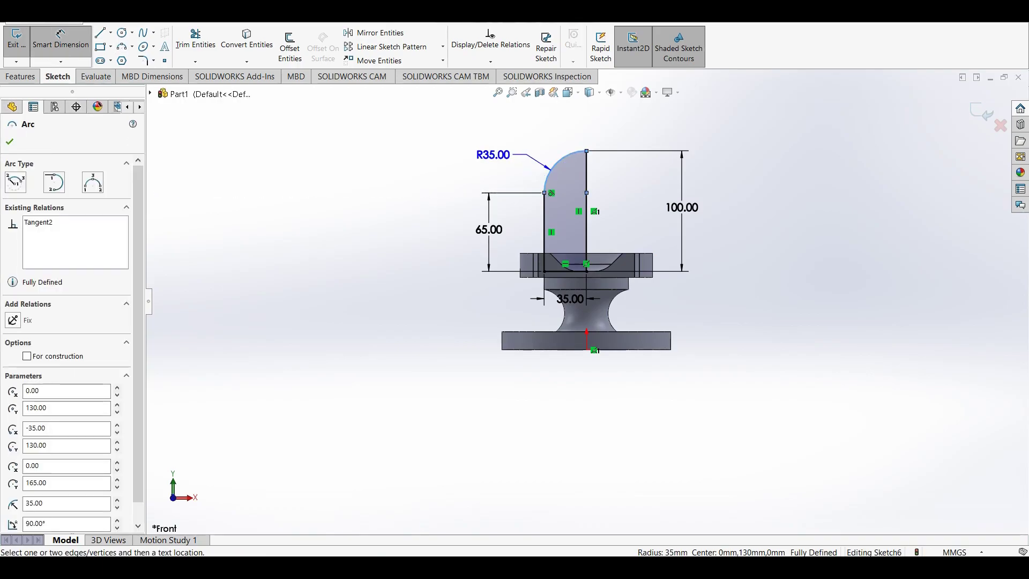
pyautogui.click(509, 155)
pyautogui.press('Return')
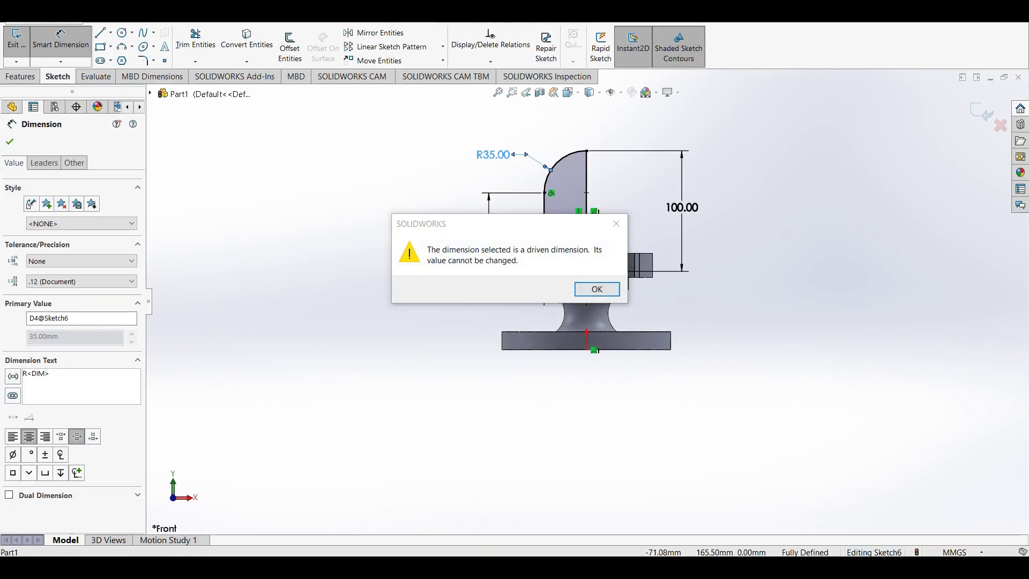
pyautogui.press('Return')
pyautogui.rightClick(492, 156)
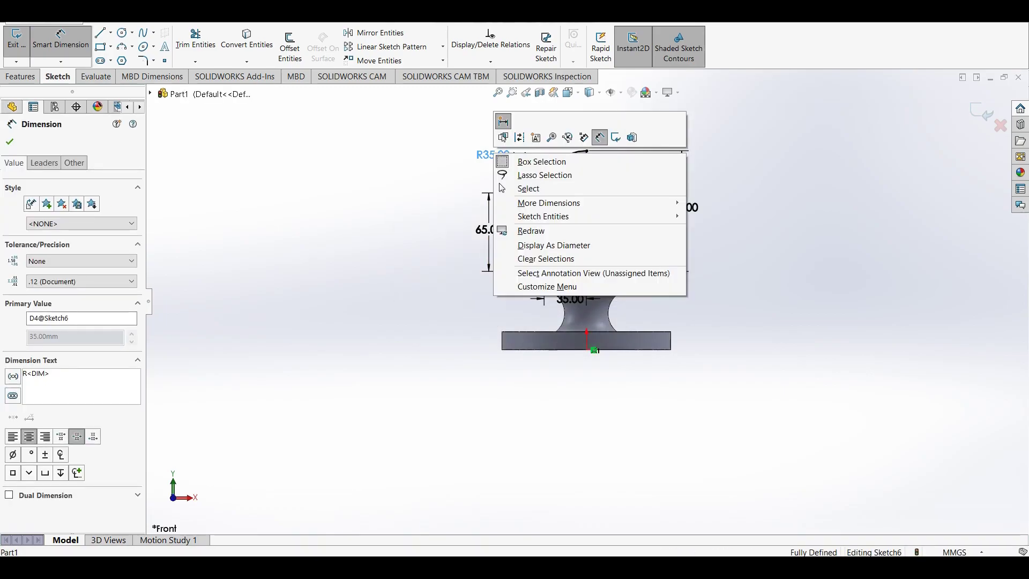
pyautogui.press('Escape')
pyautogui.press('Escape')
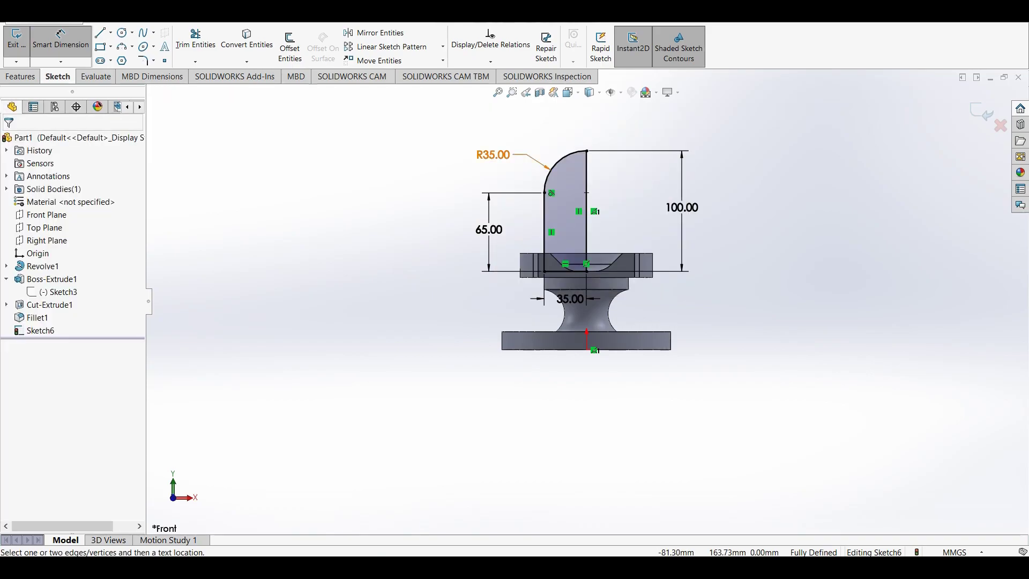
pyautogui.rightClick(490, 155)
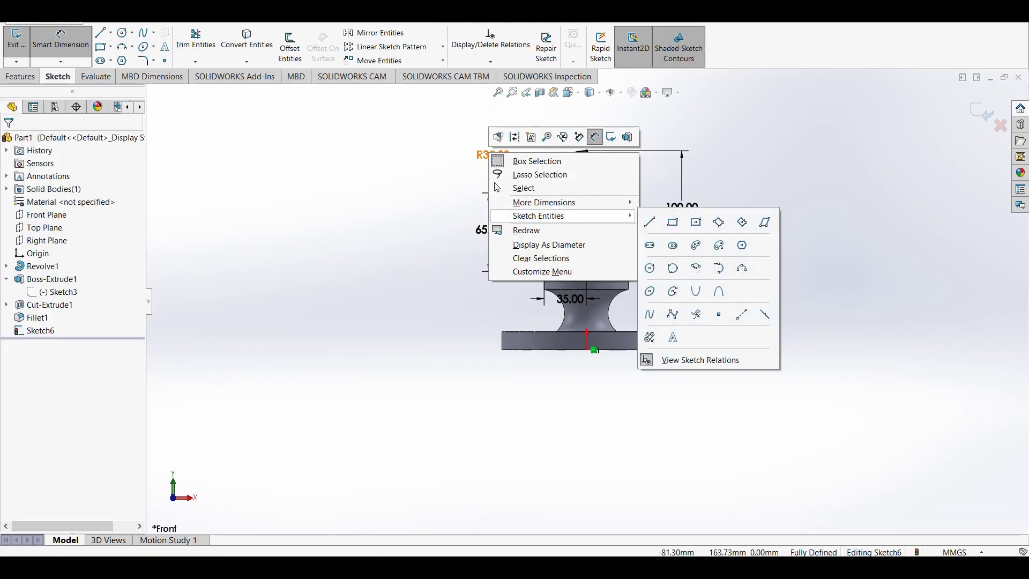
pyautogui.press('Escape')
pyautogui.doubleClick(492, 155)
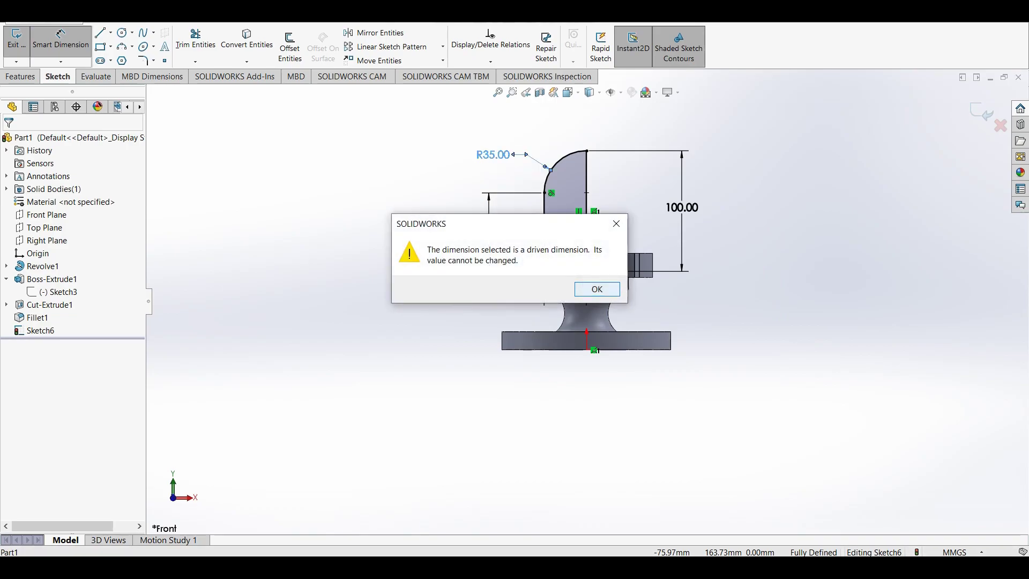
pyautogui.press('Return')
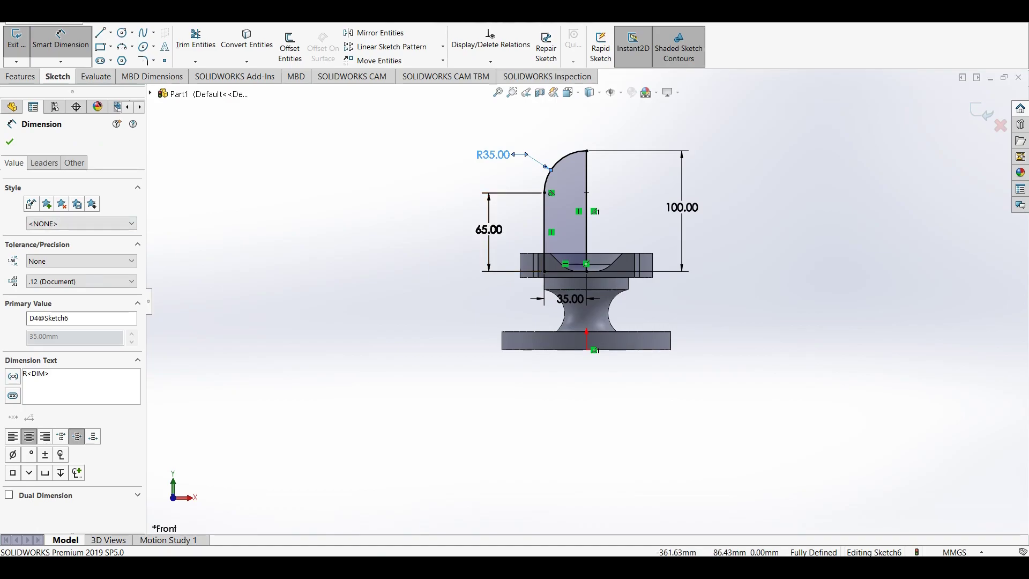
pyautogui.click(9, 142)
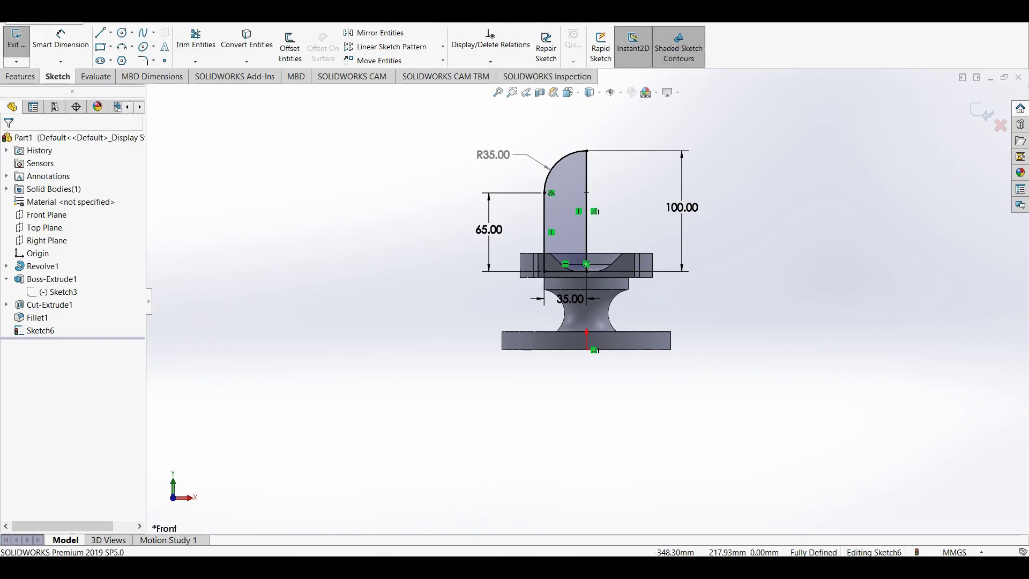
pyautogui.click(20, 76)
# - Revolve Sketch6 a full 360° about its tall vertical line (Line4)
pyautogui.click(60, 46)
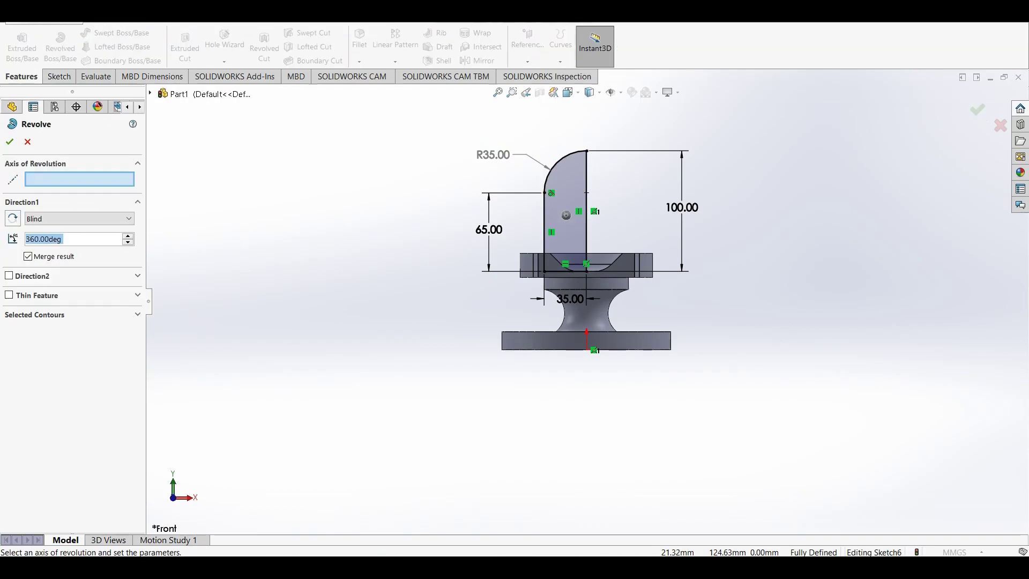
pyautogui.click(587, 184)
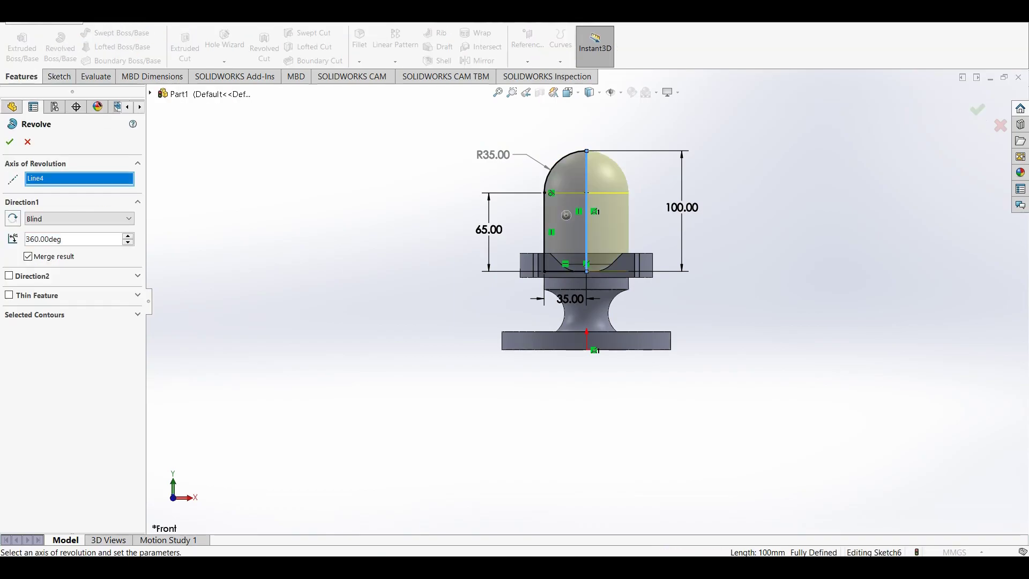
pyautogui.press('Return')
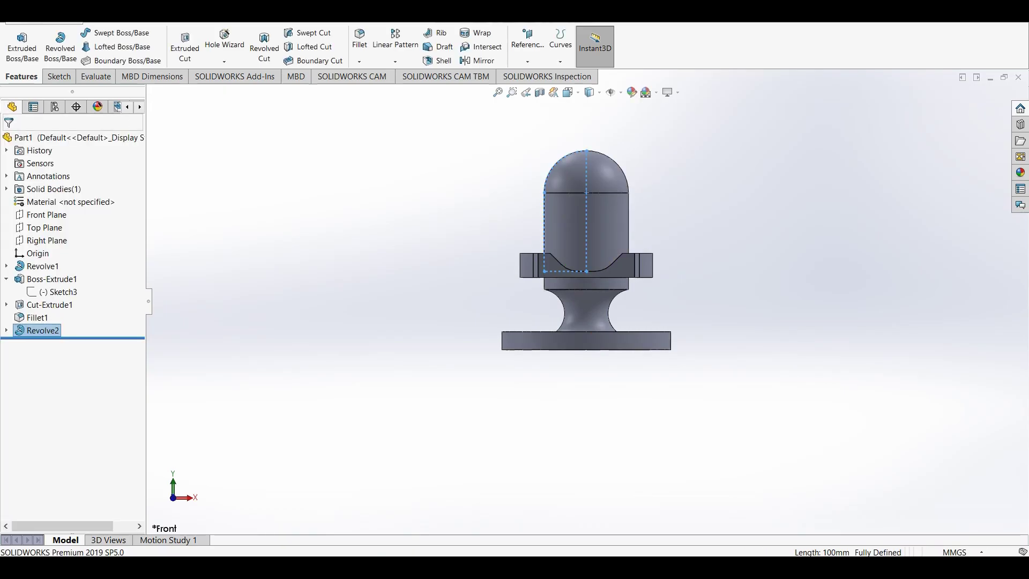
pyautogui.moveTo(590, 268); pyautogui.dragTo(622, 247, button='middle')
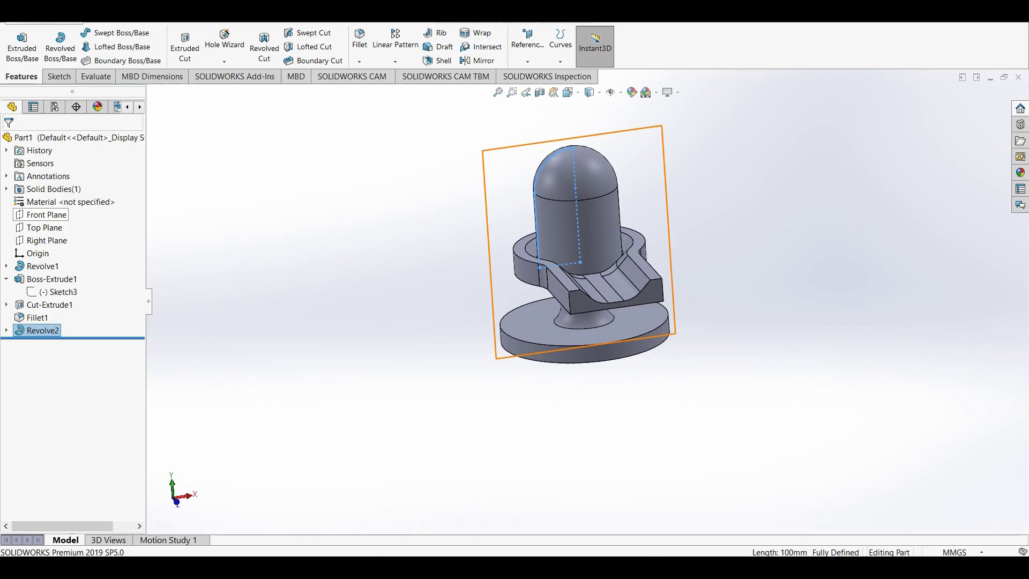
# - Create reference plane Plane1 offset 35 mm from the Front Plane
pyautogui.click(46, 215)
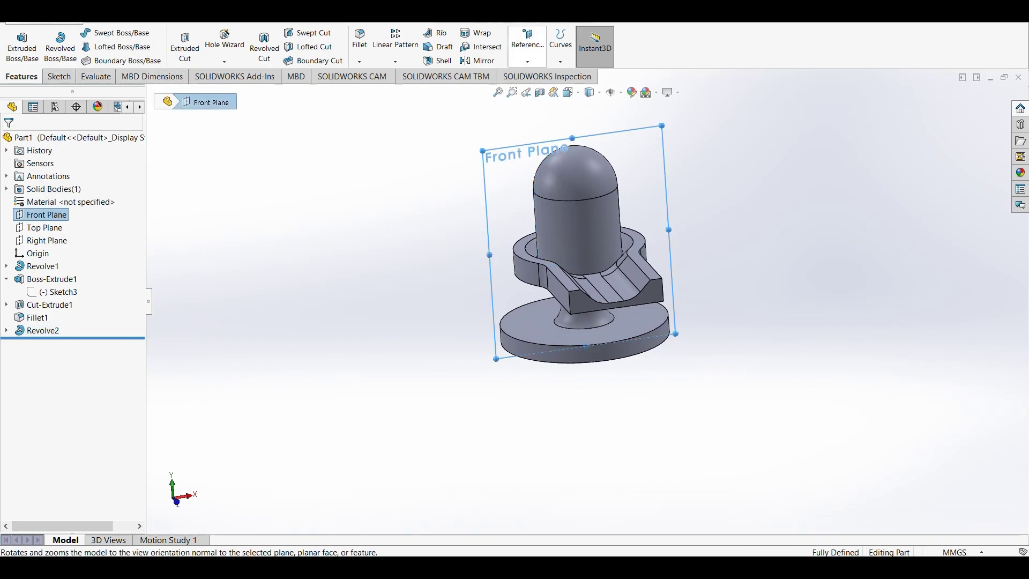
pyautogui.click(528, 45)
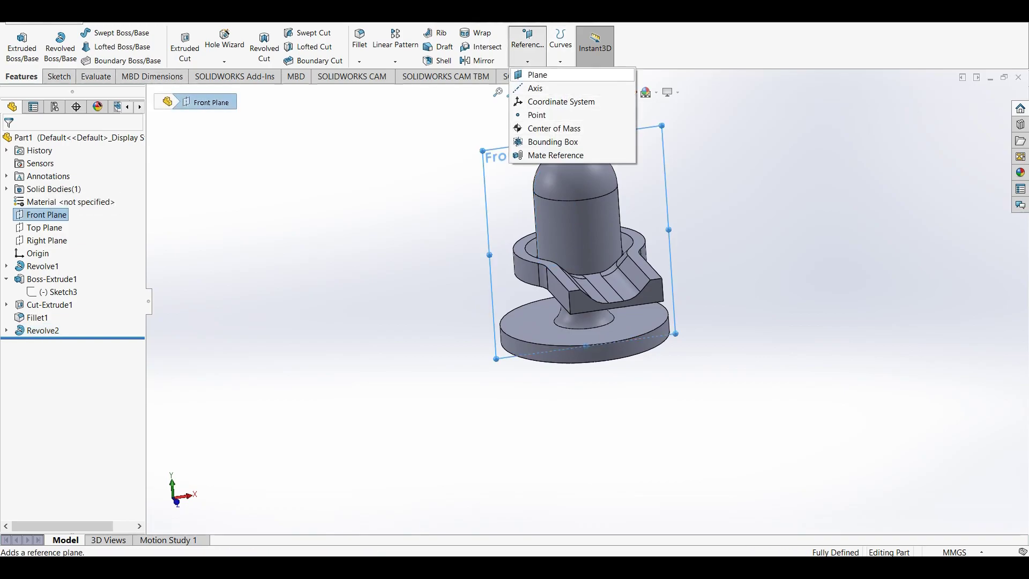
pyautogui.click(536, 75)
pyautogui.moveTo(536, 268); pyautogui.dragTo(627, 268, button='middle')
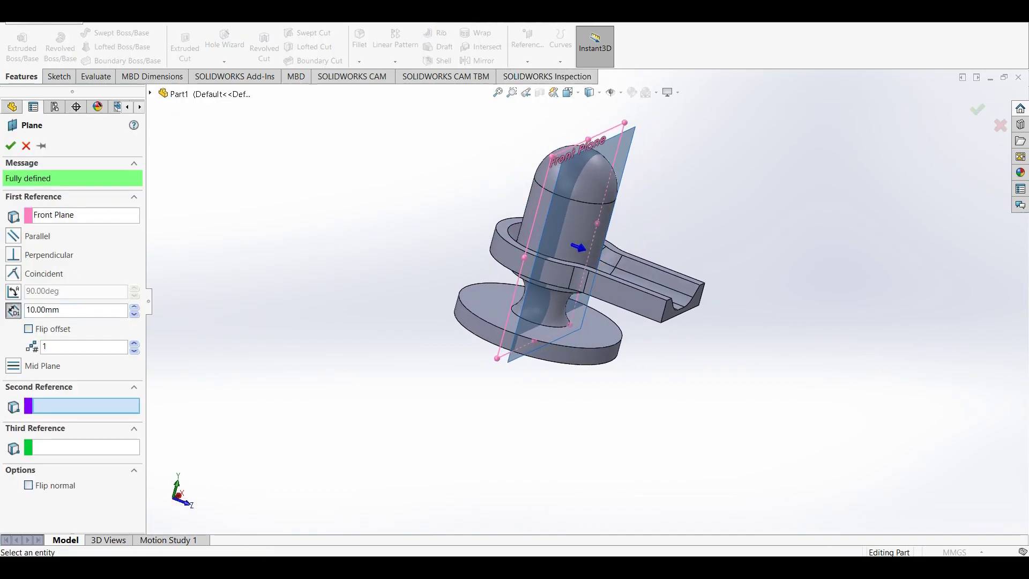
pyautogui.click(134, 307)
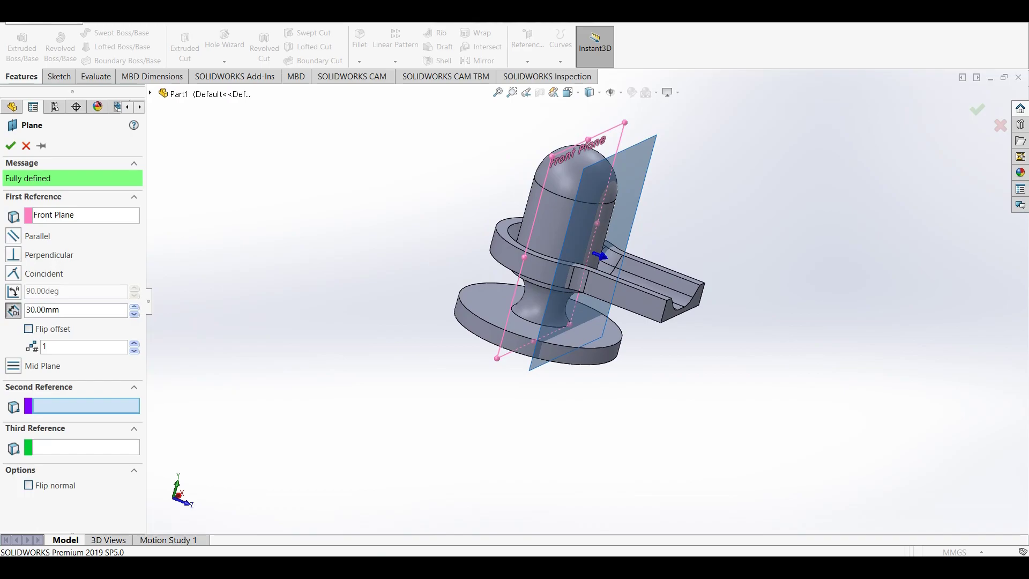
pyautogui.click(134, 306)
pyautogui.moveTo(590, 268); pyautogui.dragTo(624, 268, button='middle')
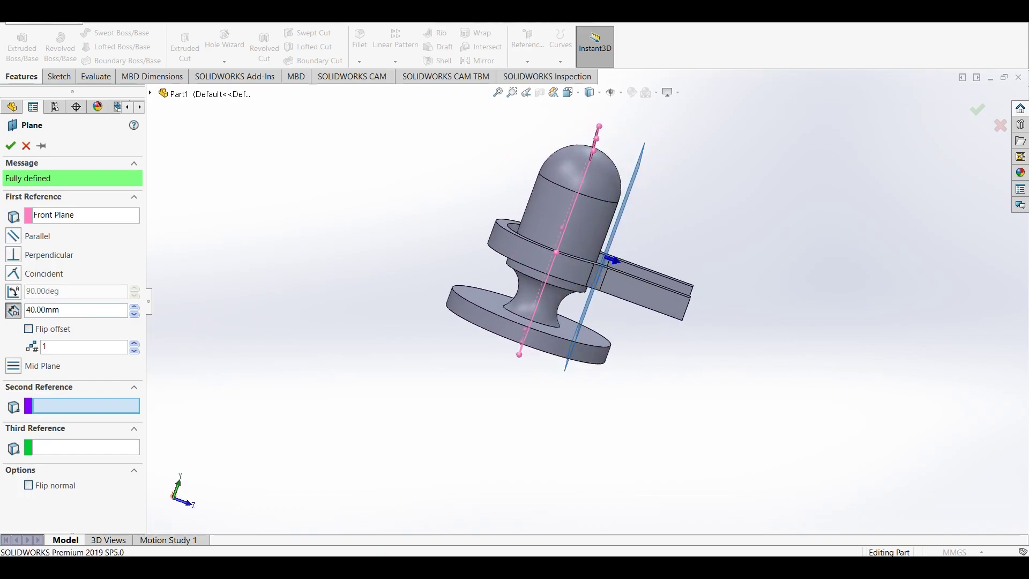
pyautogui.moveTo(34, 310); pyautogui.dragTo(31, 309)
pyautogui.write('5')
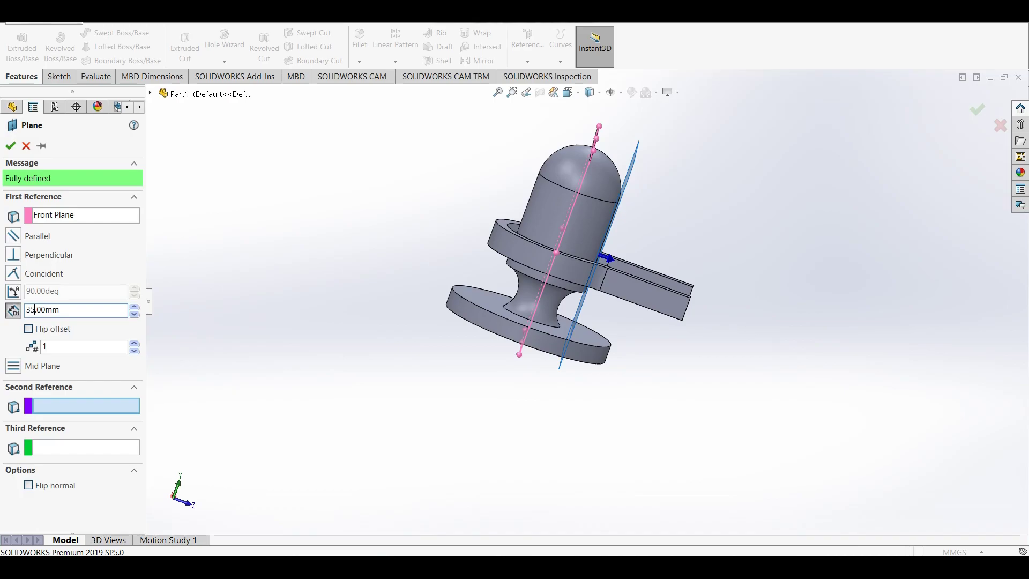
pyautogui.press('Return')
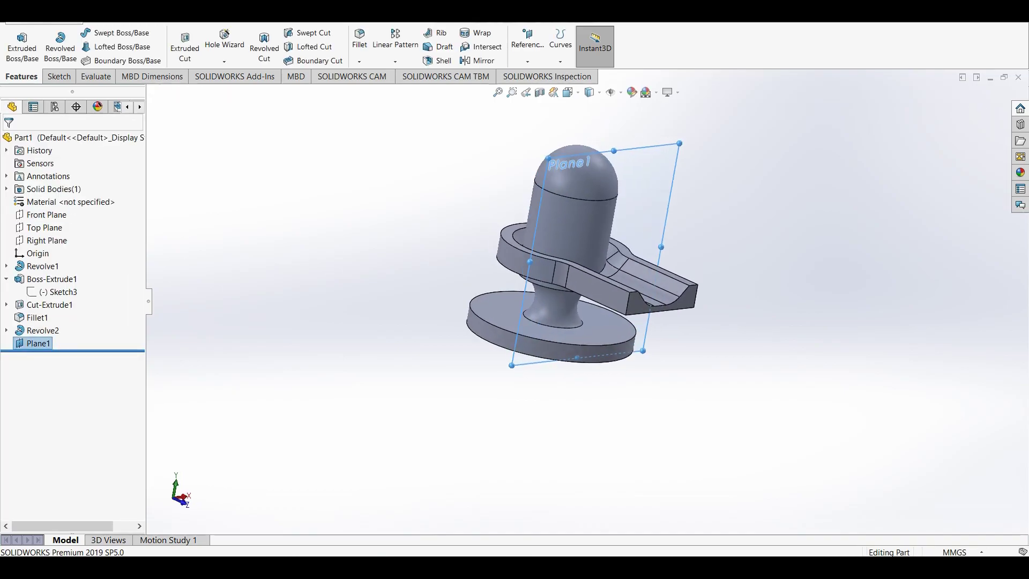
# - Start Sketch7 on Plane1, viewed Normal To, with the Straight Slot tool active
pyautogui.click(33, 343)
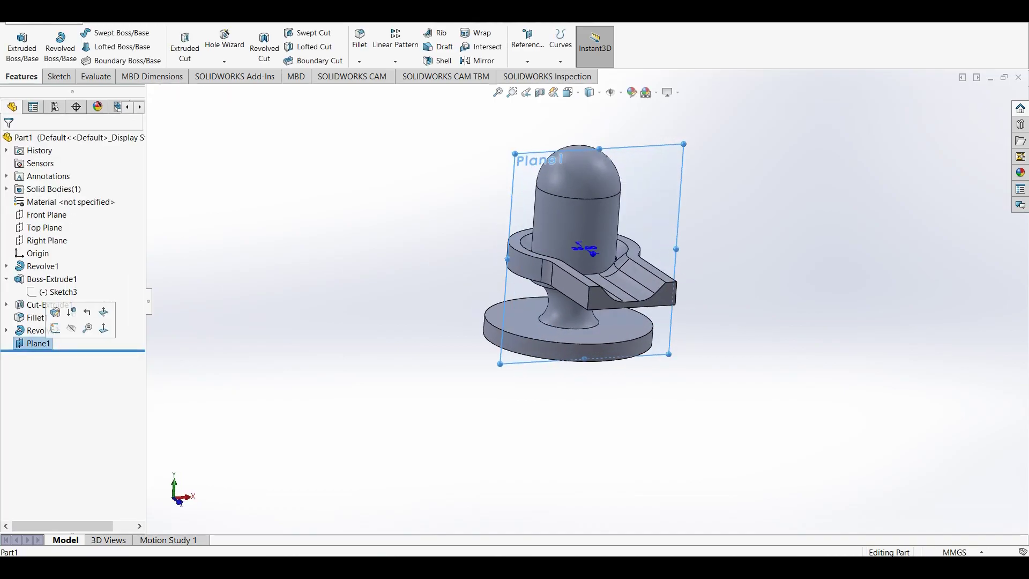
pyautogui.click(69, 321)
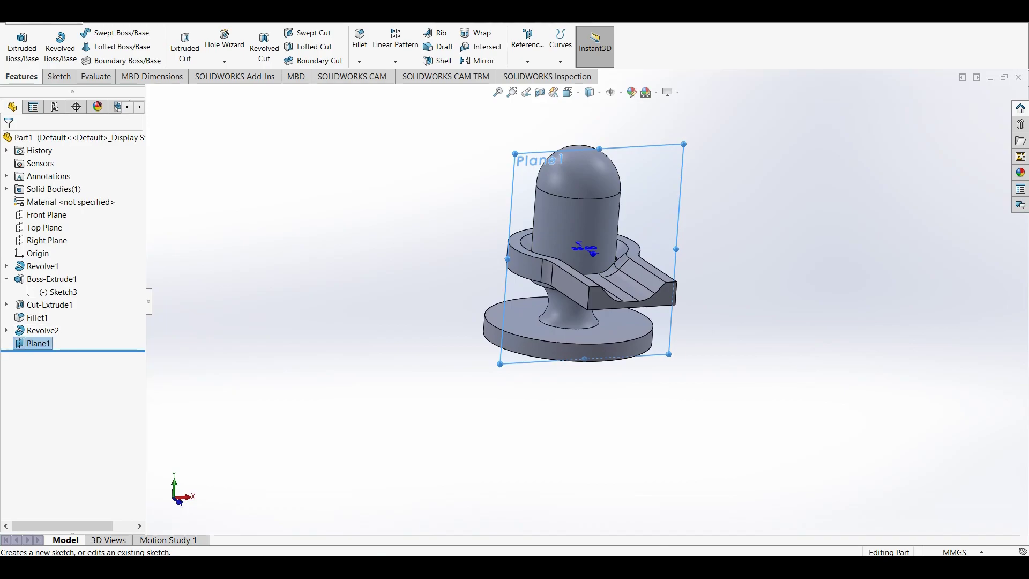
pyautogui.rightClick(49, 342)
pyautogui.click(59, 319)
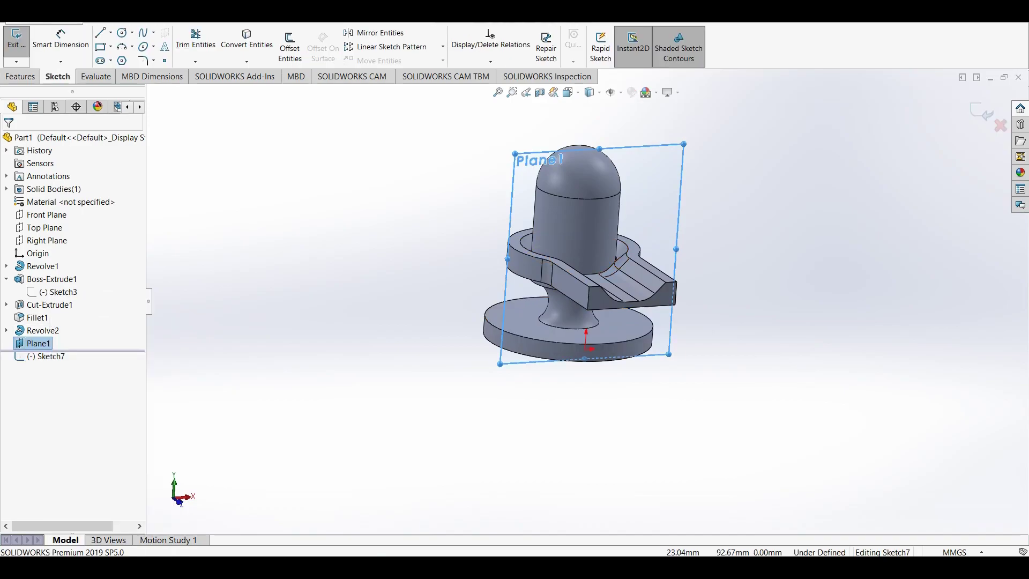
pyautogui.click(47, 357)
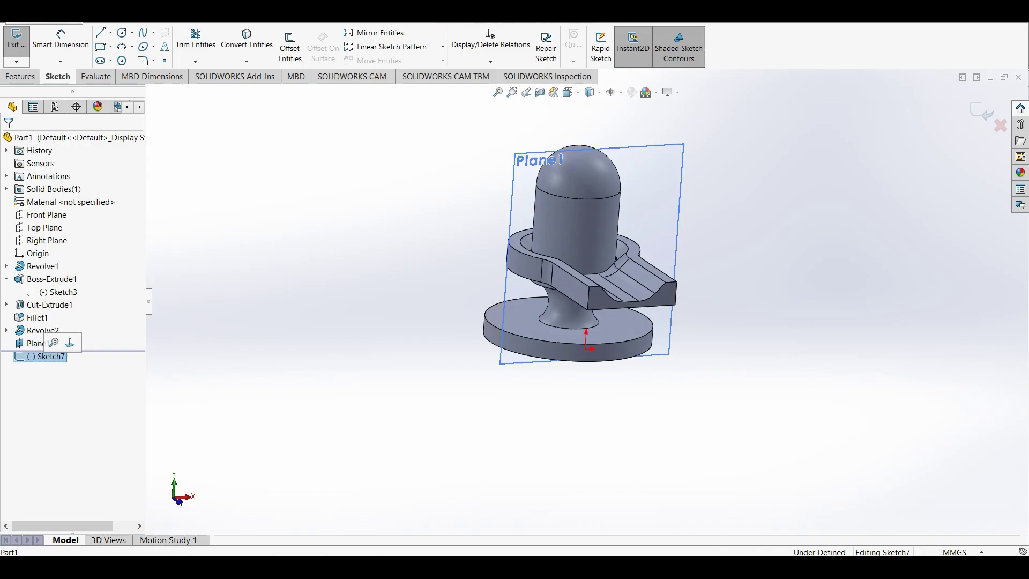
pyautogui.click(70, 342)
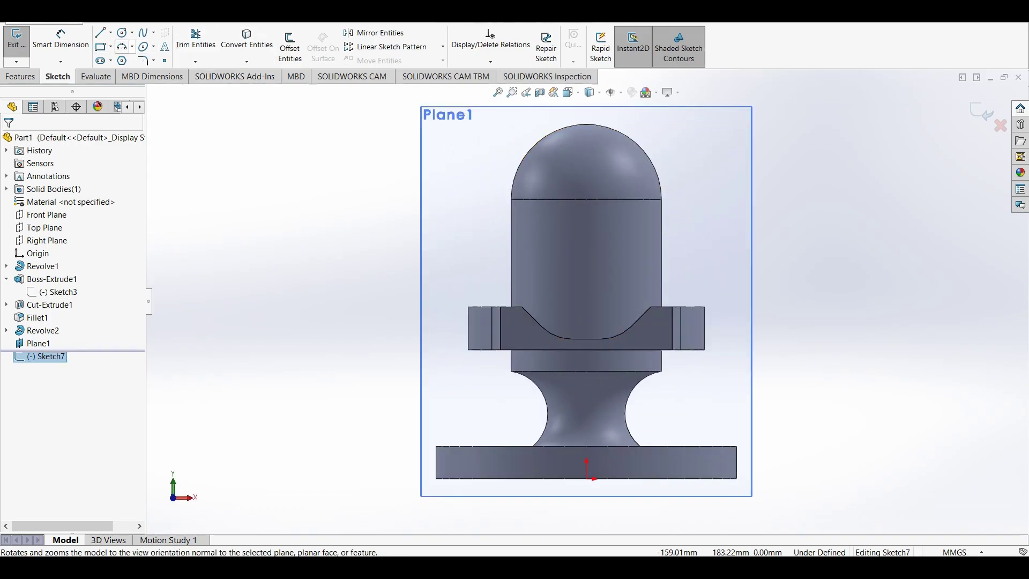
pyautogui.click(101, 61)
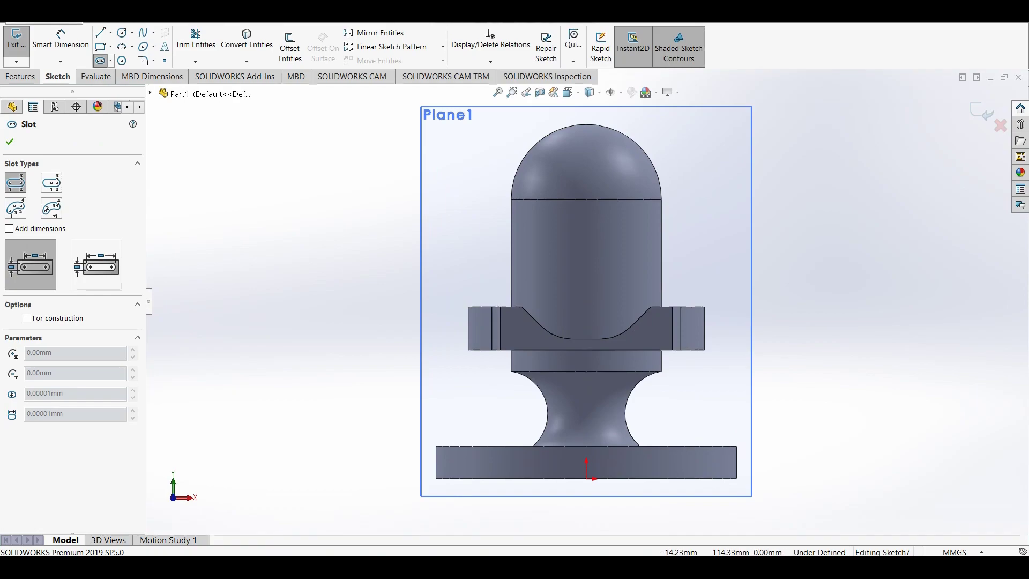
# - Draw three stacked horizontal straight slots across the cylinder below the dome
pyautogui.click(557, 233)
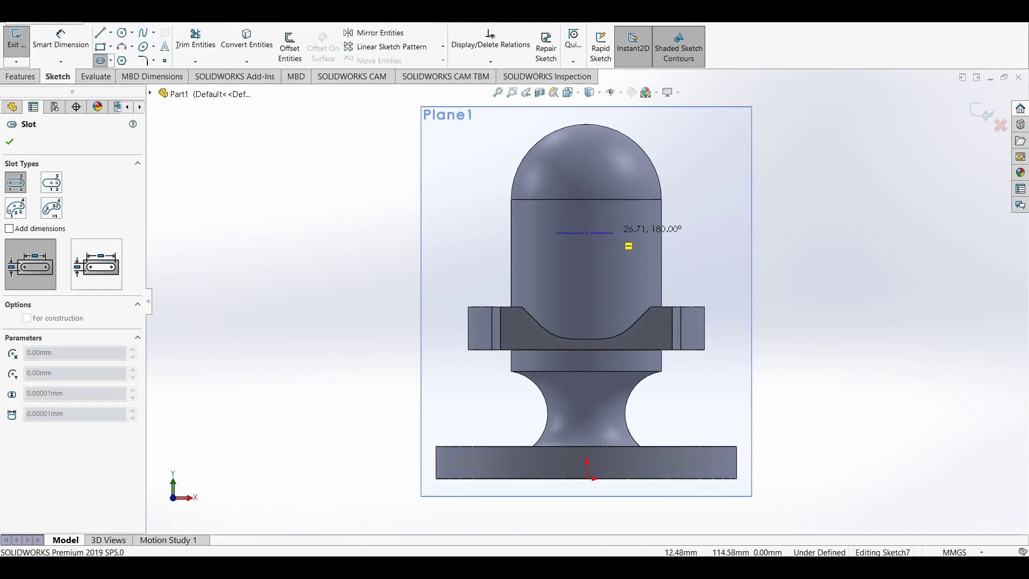
pyautogui.click(614, 232)
pyautogui.click(587, 240)
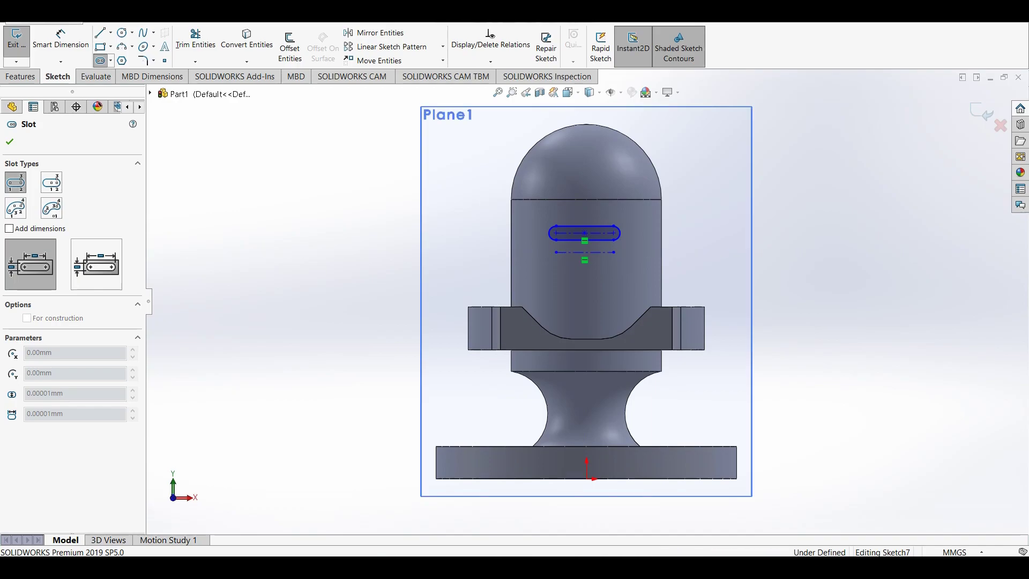
pyautogui.click(619, 253)
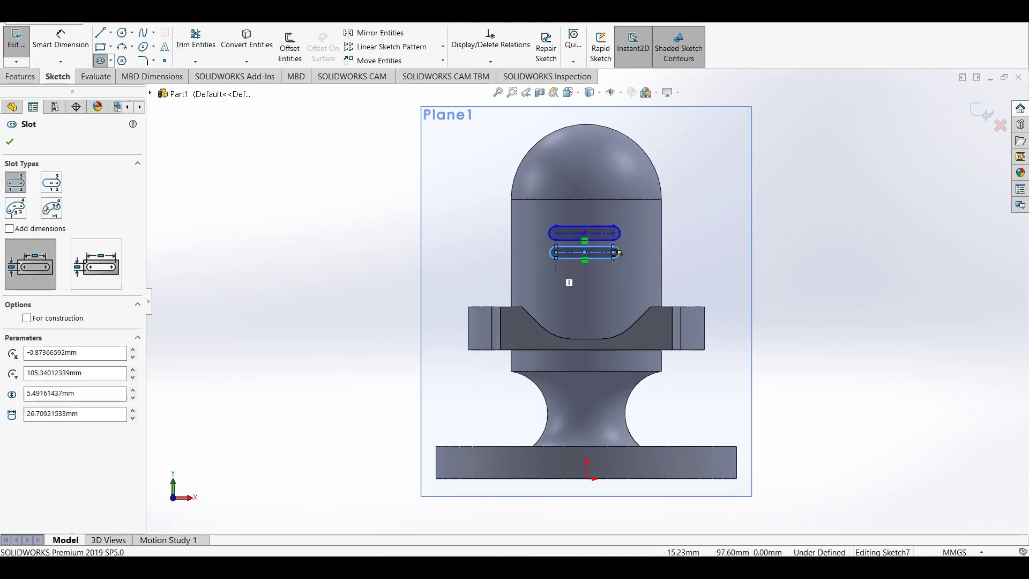
pyautogui.click(556, 271)
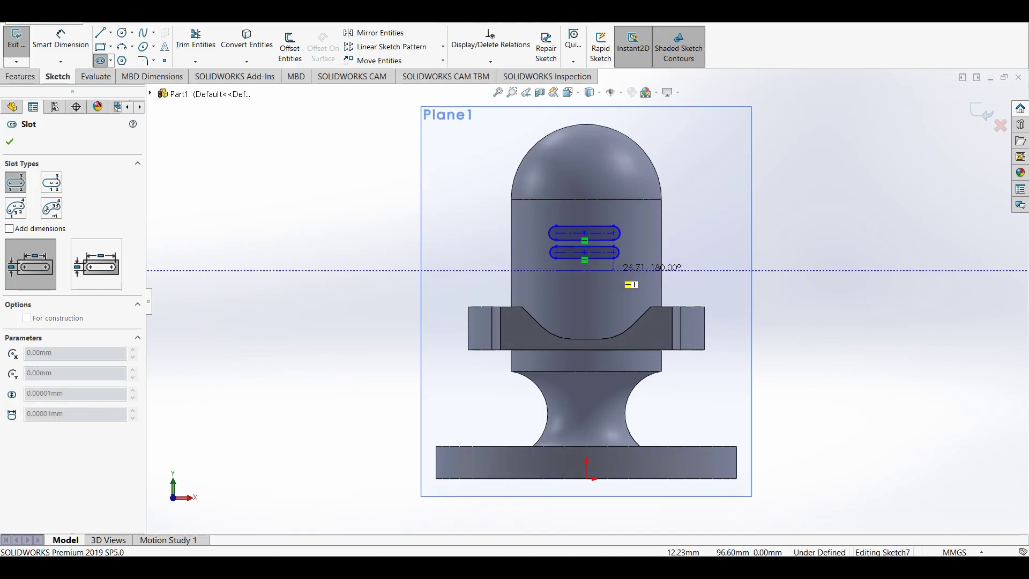
pyautogui.click(614, 271)
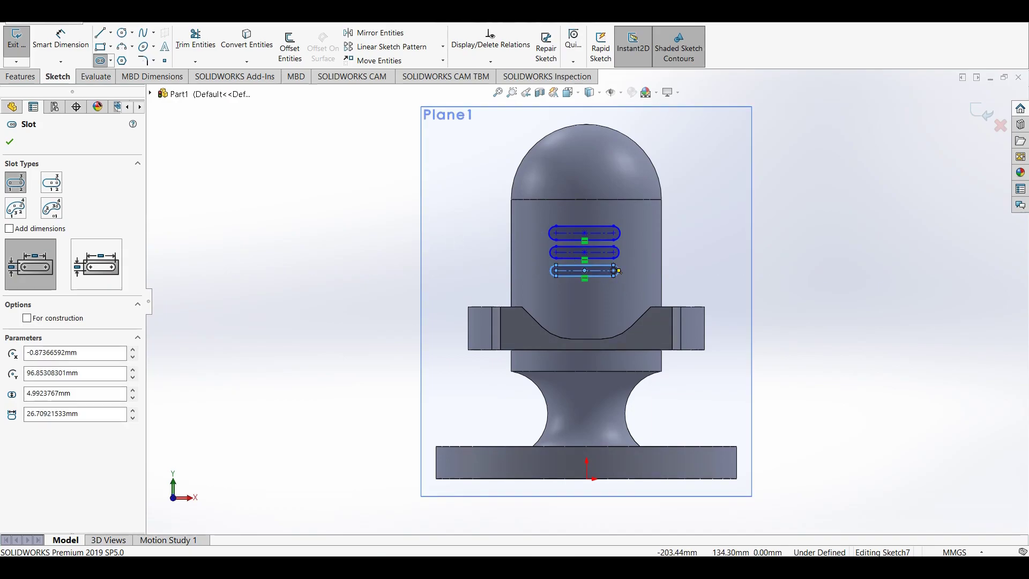
pyautogui.click(61, 35)
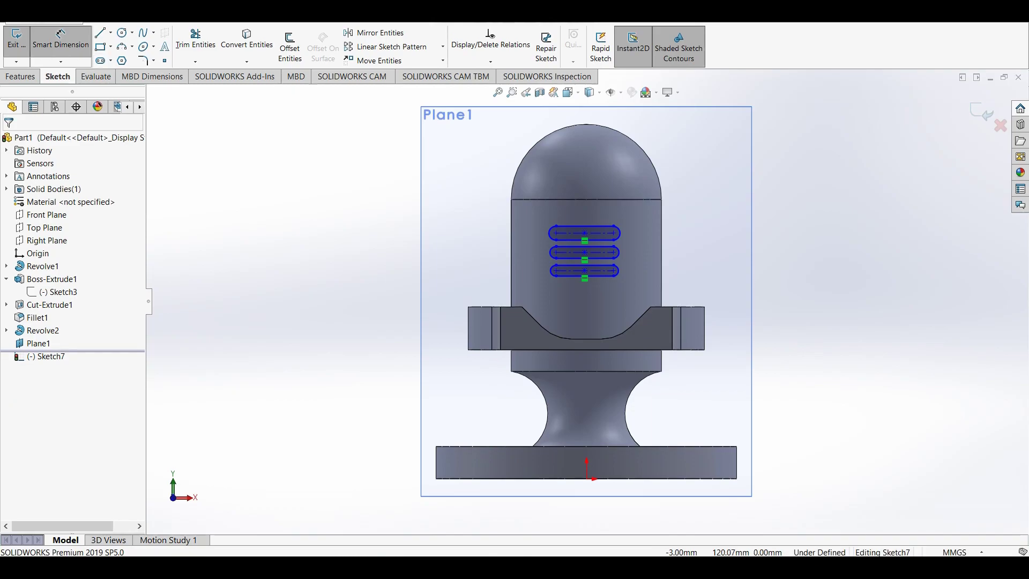
# - Dimension the top slot to 30 mm long and 5 mm wide
pyautogui.click(584, 227)
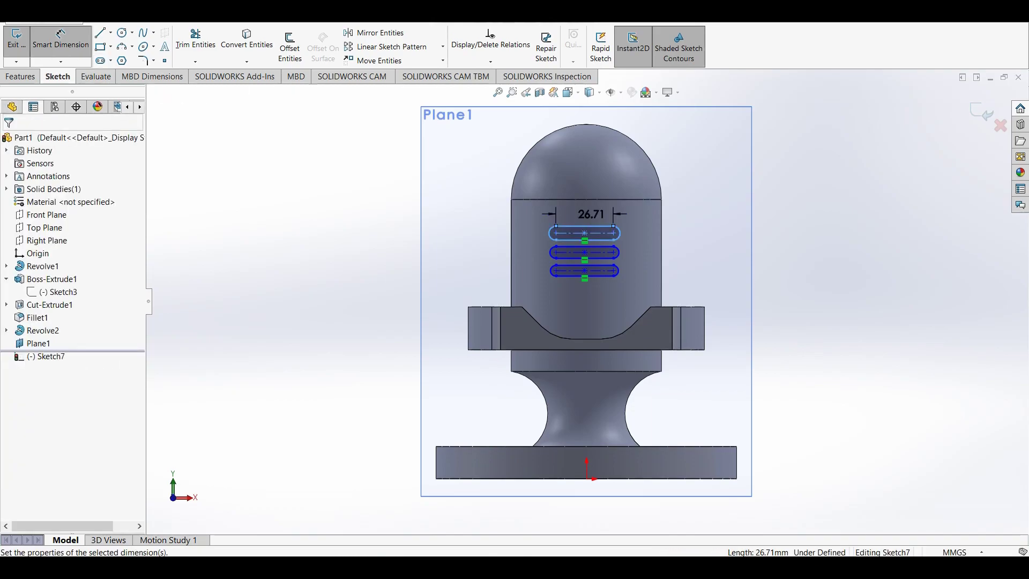
pyautogui.click(593, 214)
pyautogui.write('30')
pyautogui.press('Return')
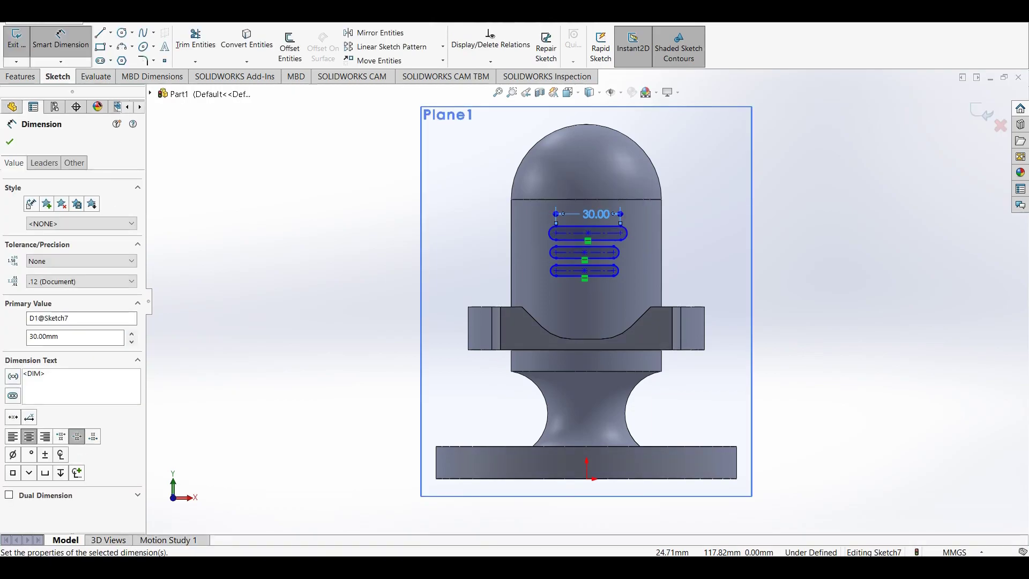
pyautogui.click(588, 227)
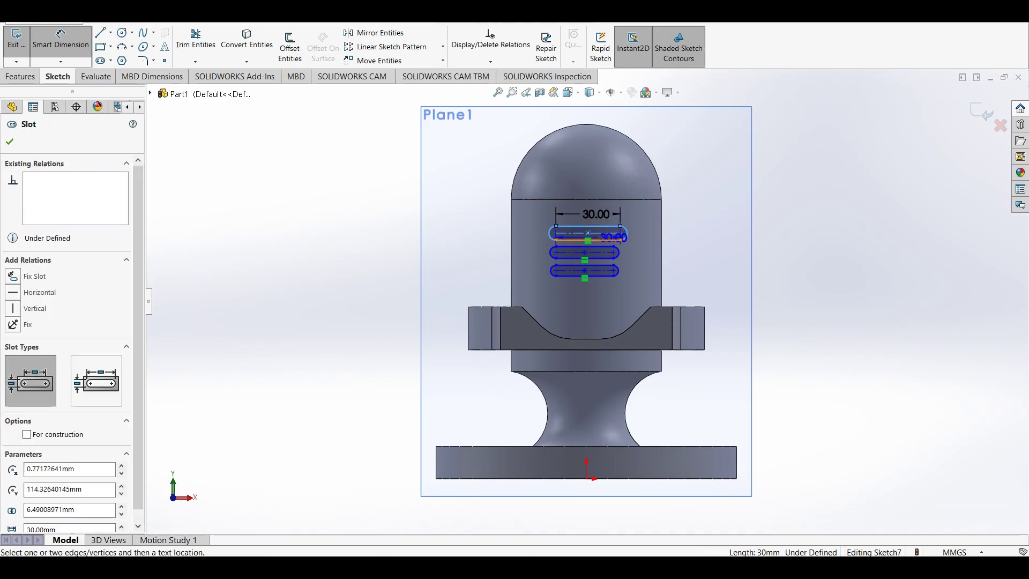
pyautogui.click(644, 234)
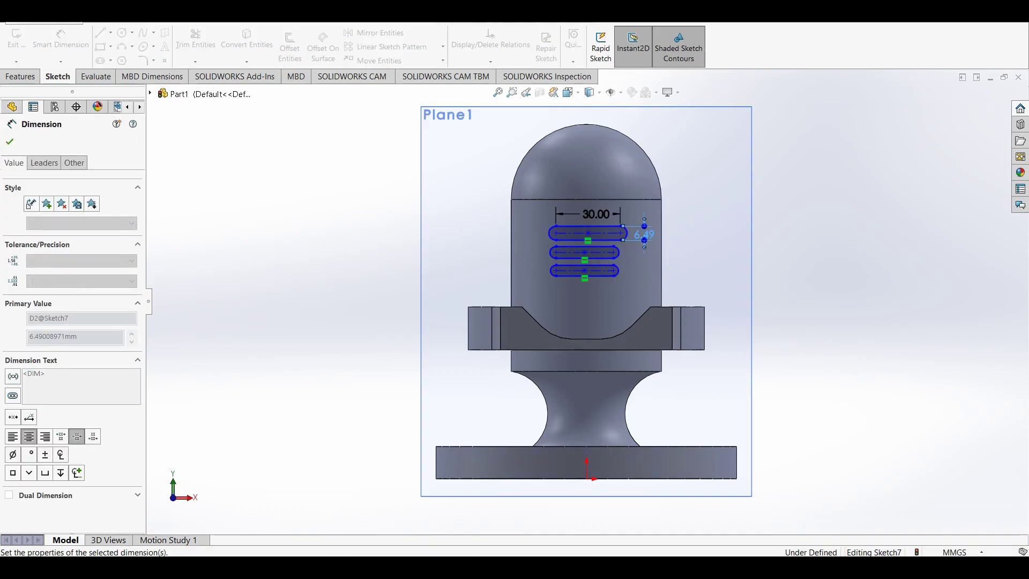
pyautogui.press('Return')
# - Set the middle and bottom slot widths to 5 mm
pyautogui.click(584, 252)
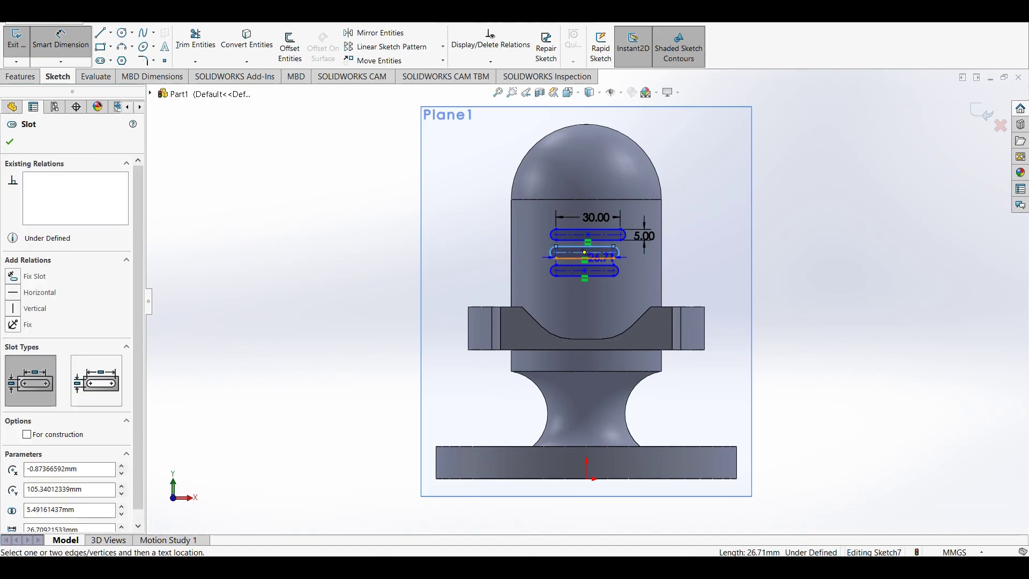
pyautogui.click(632, 261)
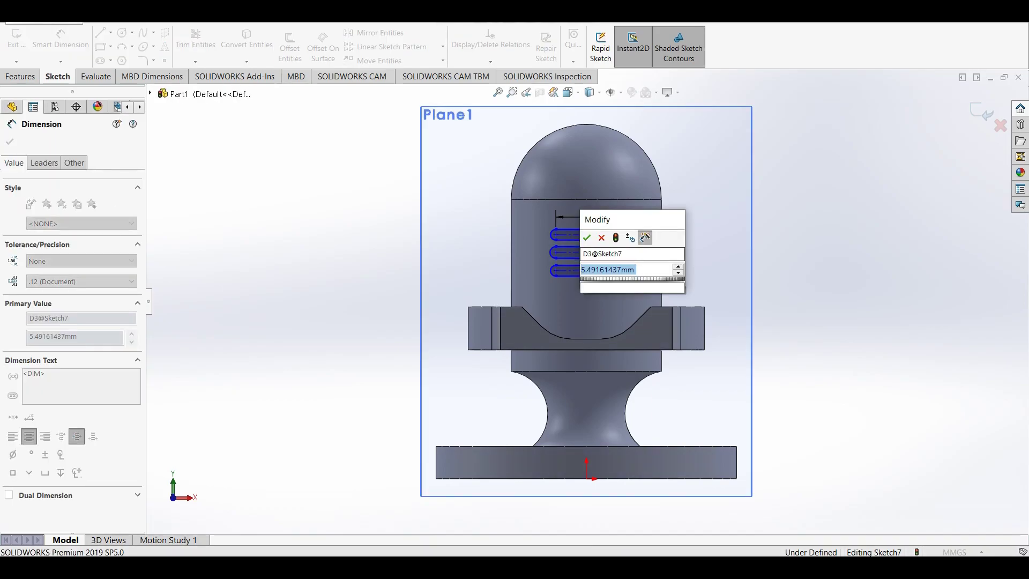
pyautogui.write('5')
pyautogui.press('Return')
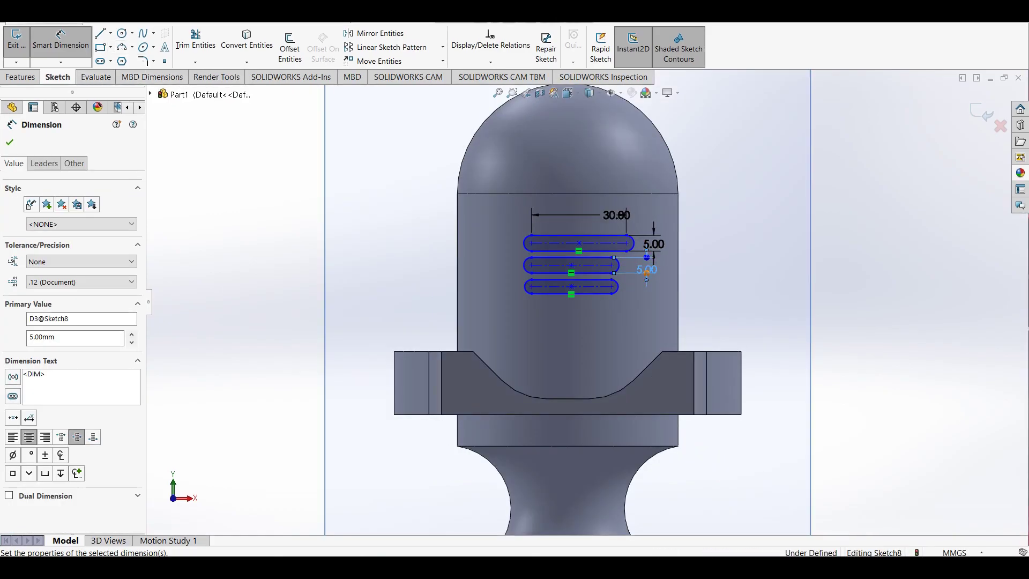
pyautogui.click(617, 283)
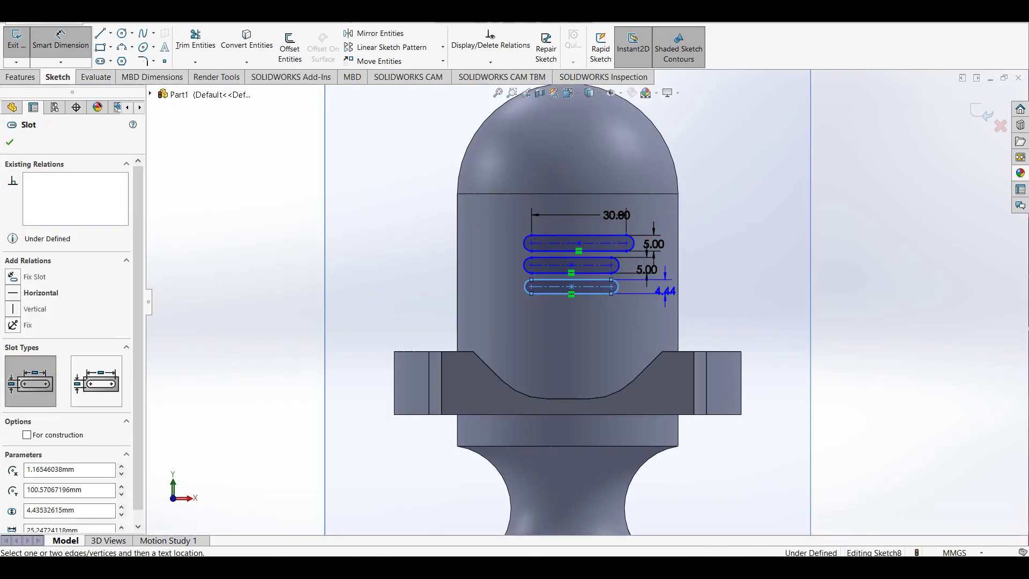
pyautogui.click(652, 292)
pyautogui.write('5')
pyautogui.press('Return')
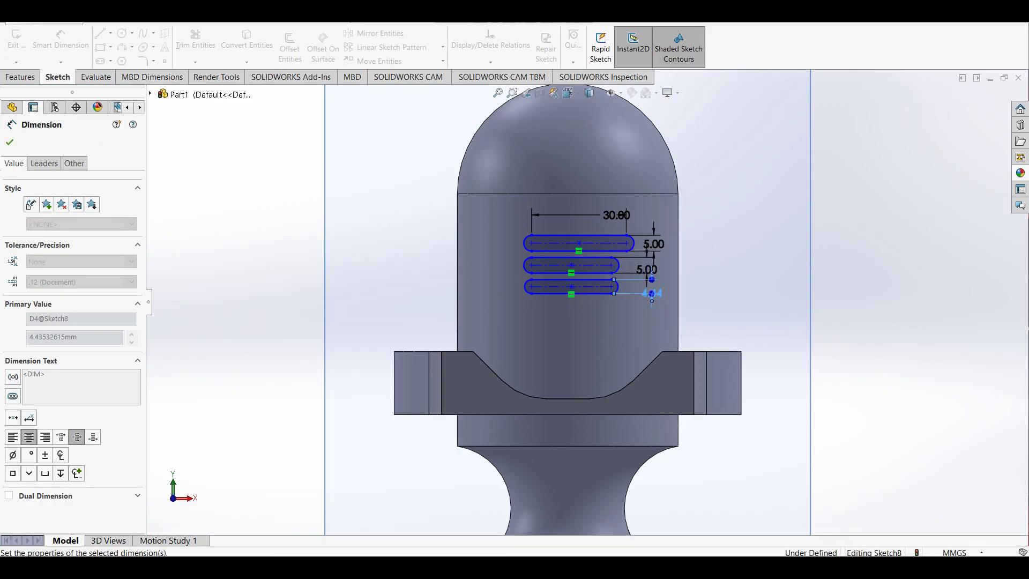
# - Set the bottom and middle slot lengths to 30 mm
pyautogui.click(568, 294)
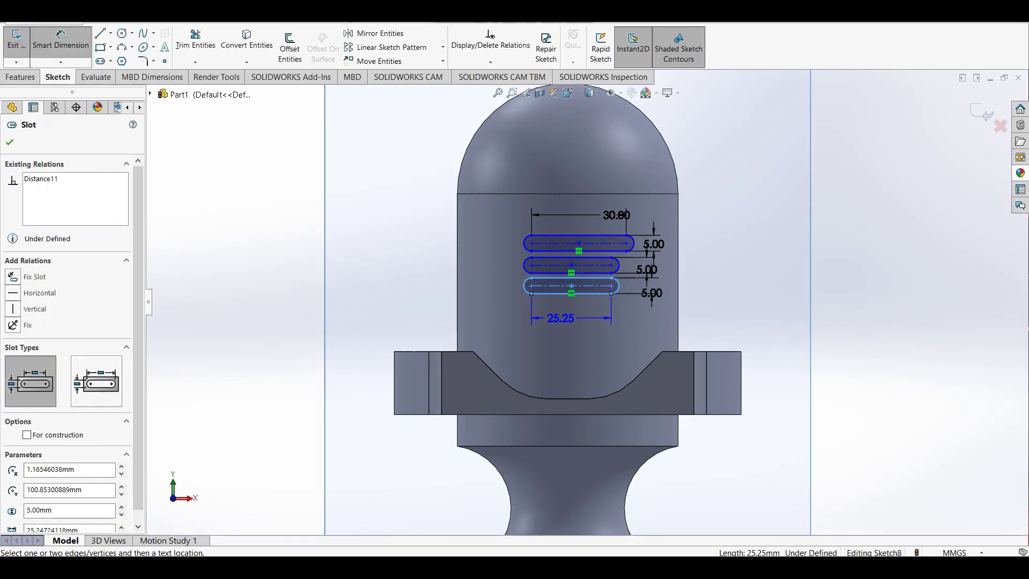
pyautogui.click(563, 320)
pyautogui.write('30')
pyautogui.press('Return')
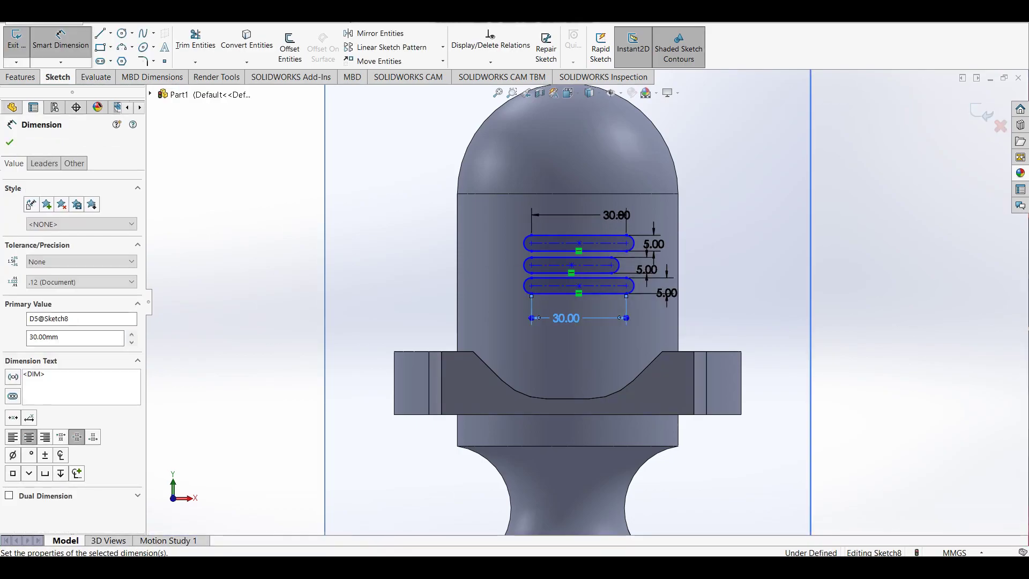
pyautogui.click(572, 273)
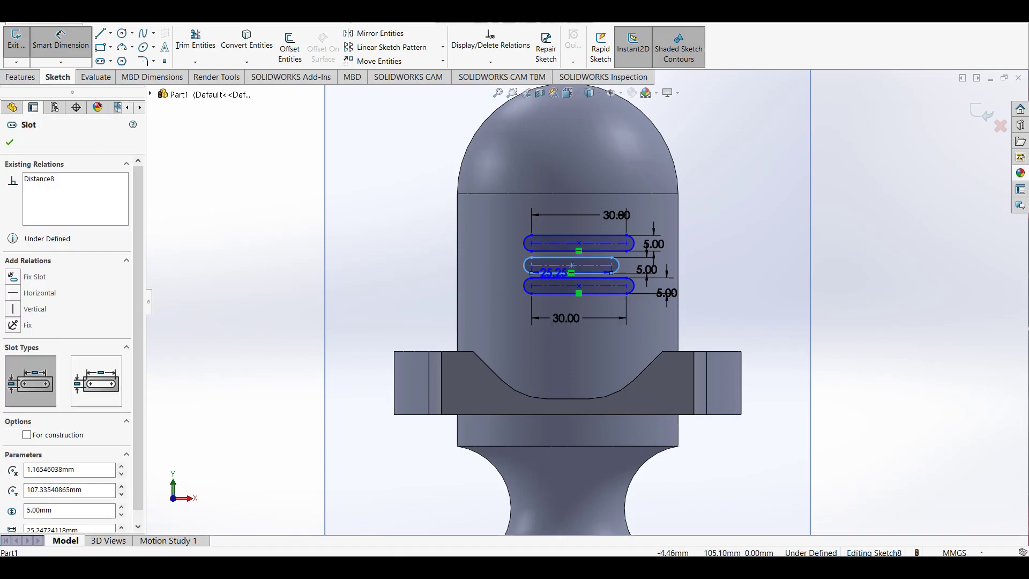
pyautogui.click(555, 347)
pyautogui.write('30')
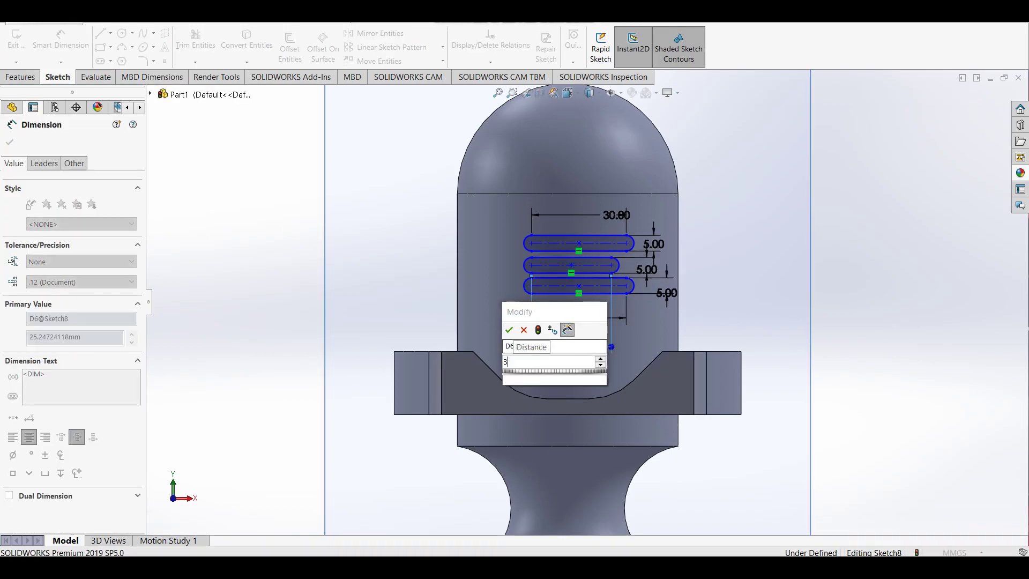
pyautogui.press('Return')
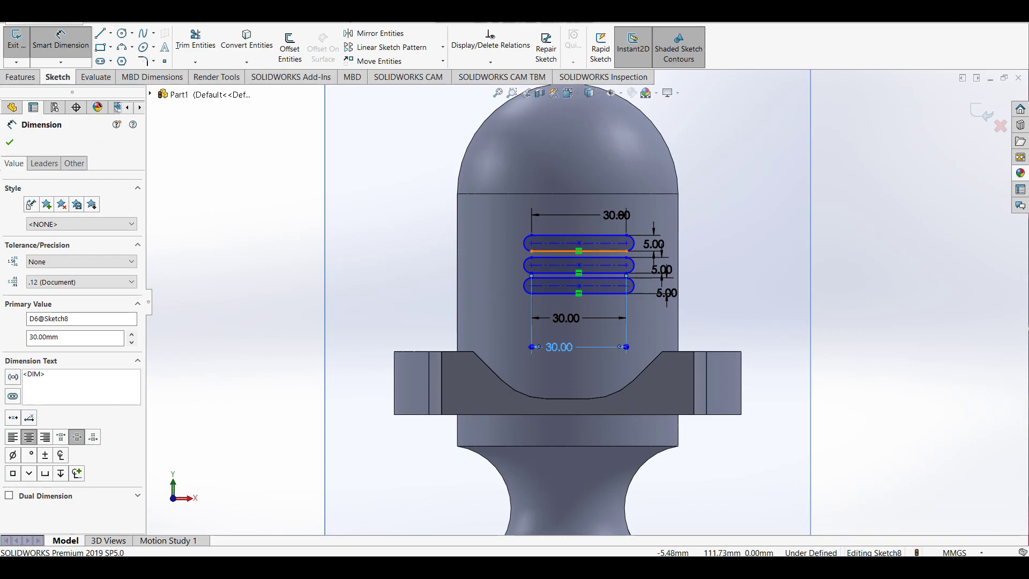
# - Space the three slots 2 mm apart with gap dimensions between neighbours
pyautogui.click(553, 251)
pyautogui.click(552, 257)
pyautogui.click(483, 271)
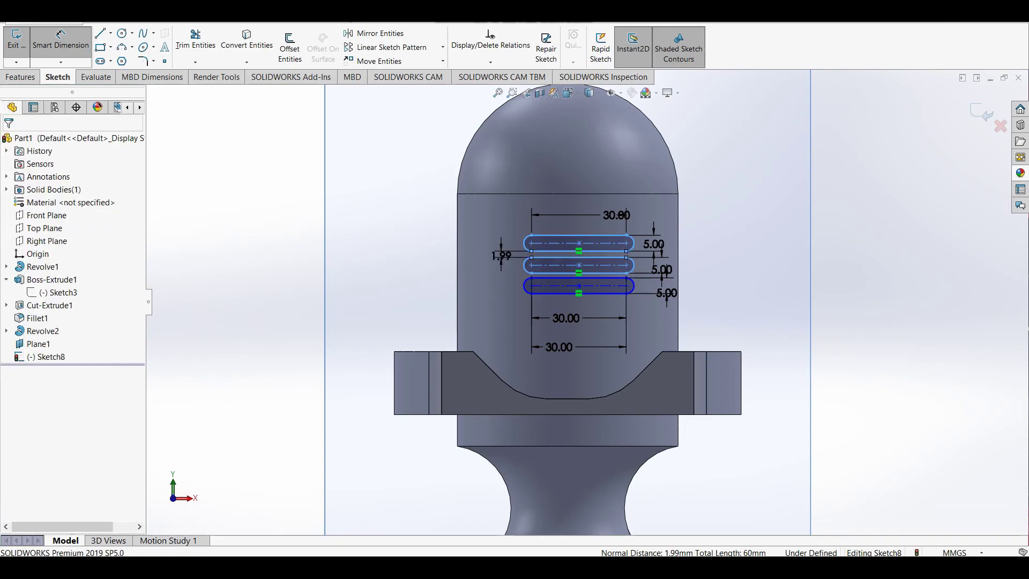
pyautogui.write('2')
pyautogui.press('Return')
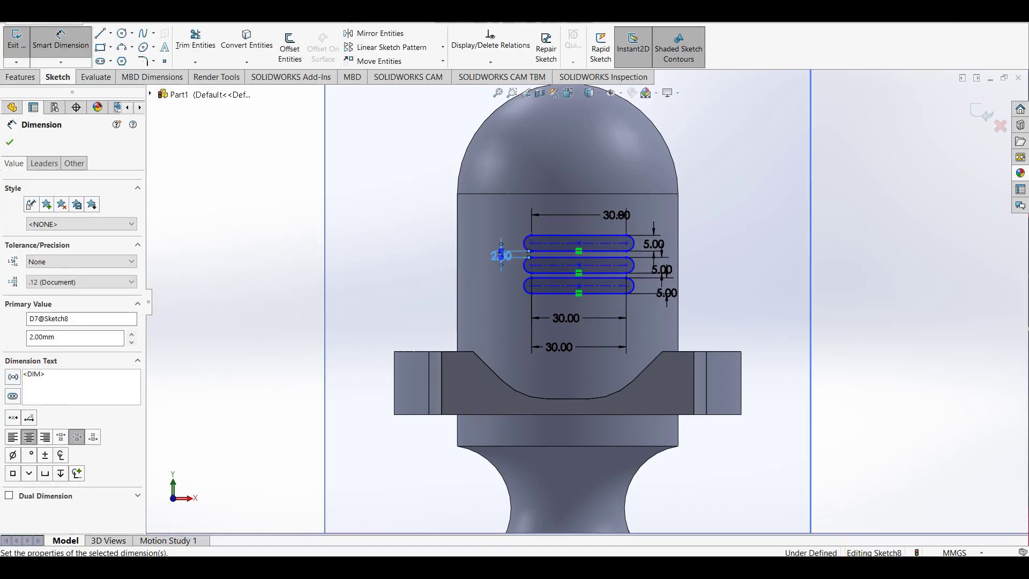
pyautogui.click(568, 274)
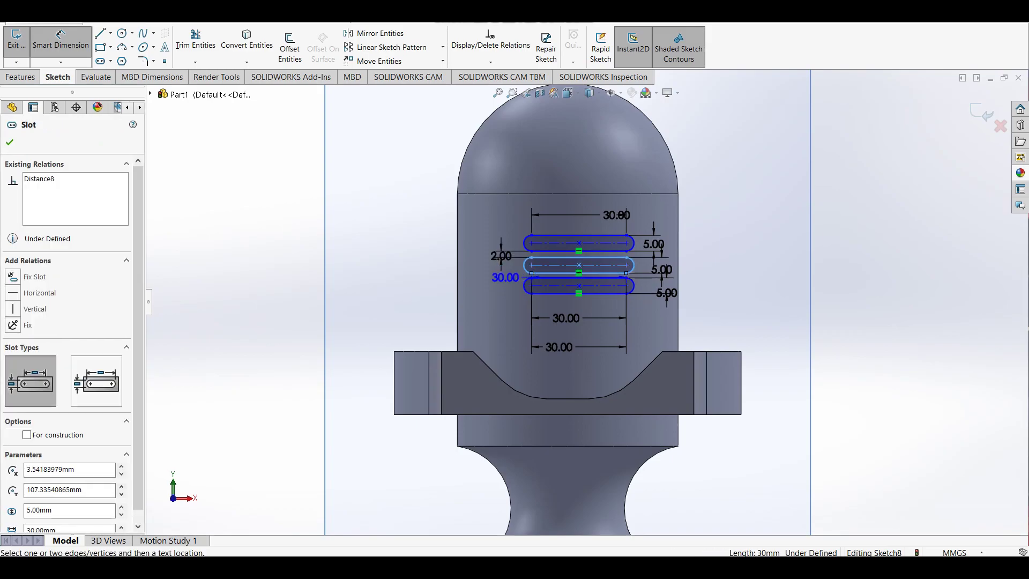
pyautogui.press('Escape')
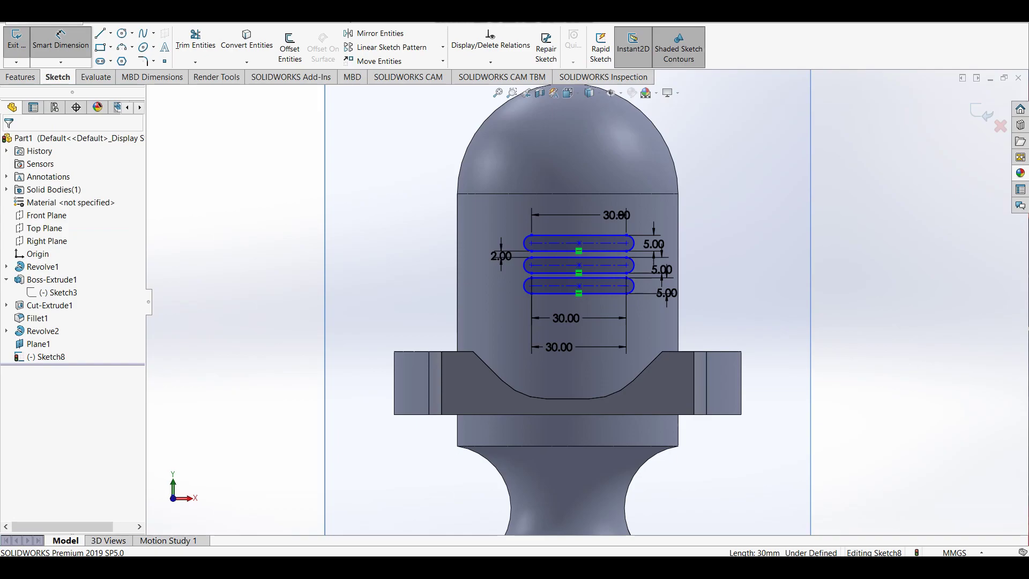
pyautogui.click(579, 274)
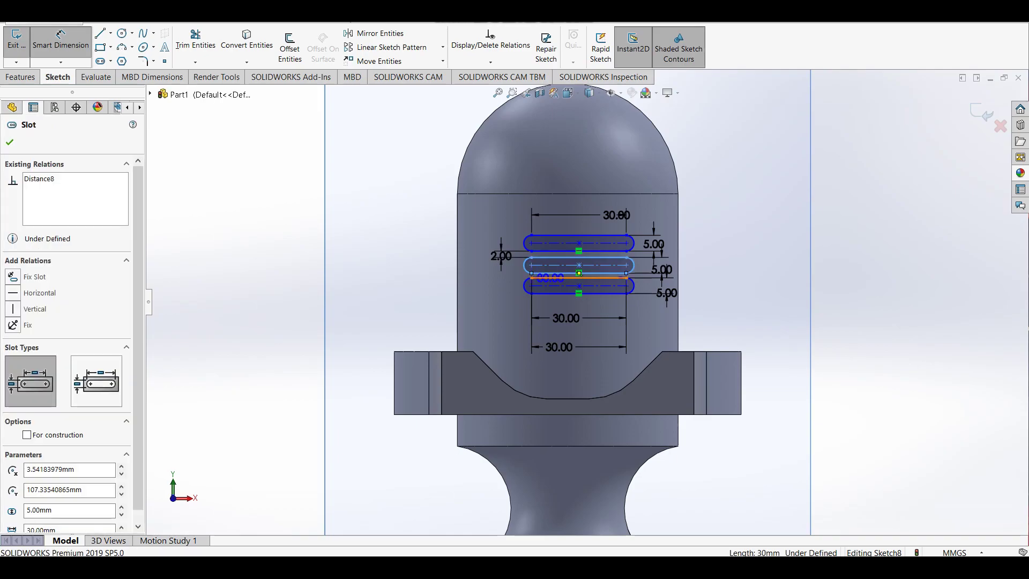
pyautogui.click(579, 280)
pyautogui.click(495, 279)
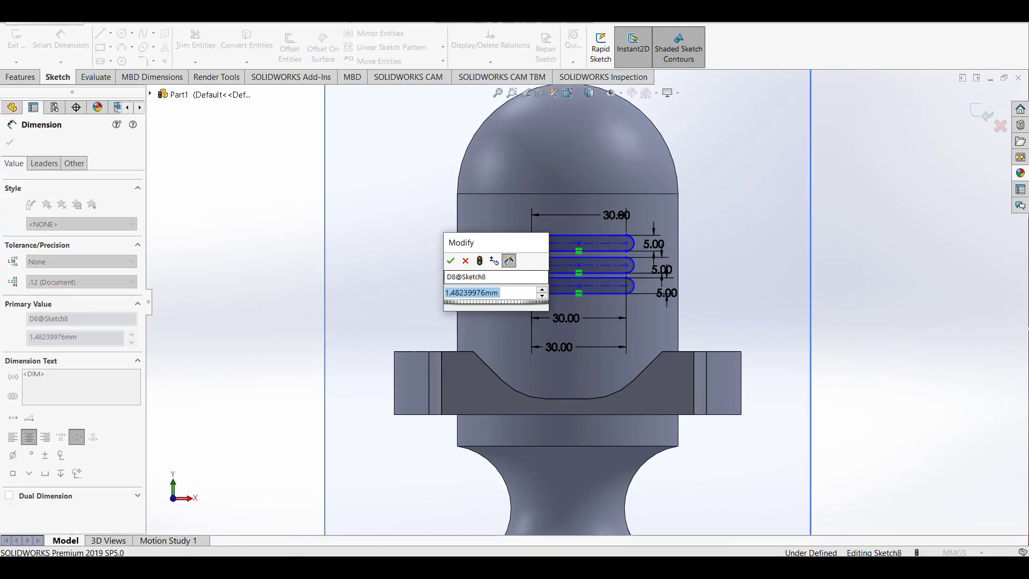
pyautogui.write('2')
pyautogui.press('Return')
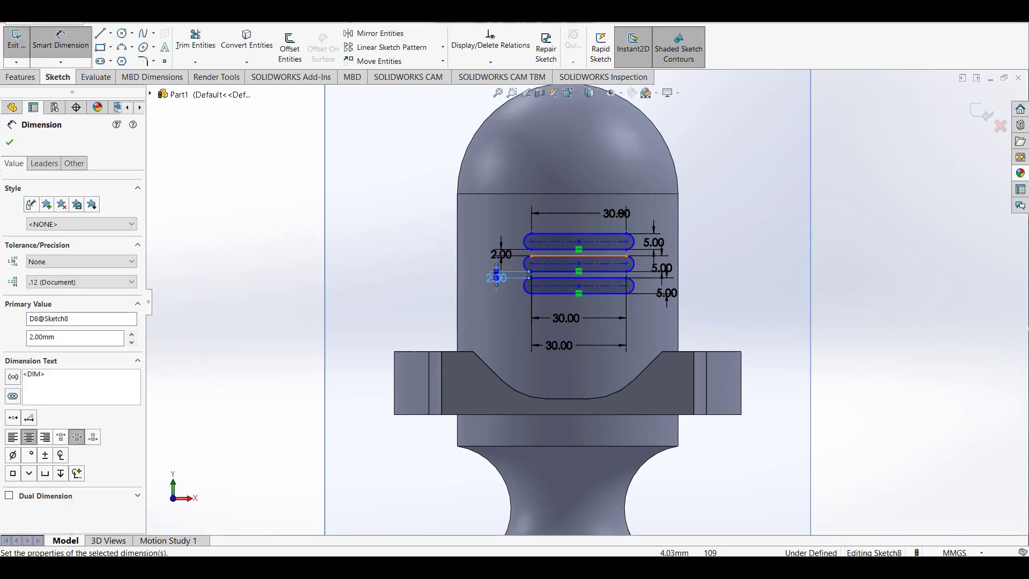
pyautogui.press('f')
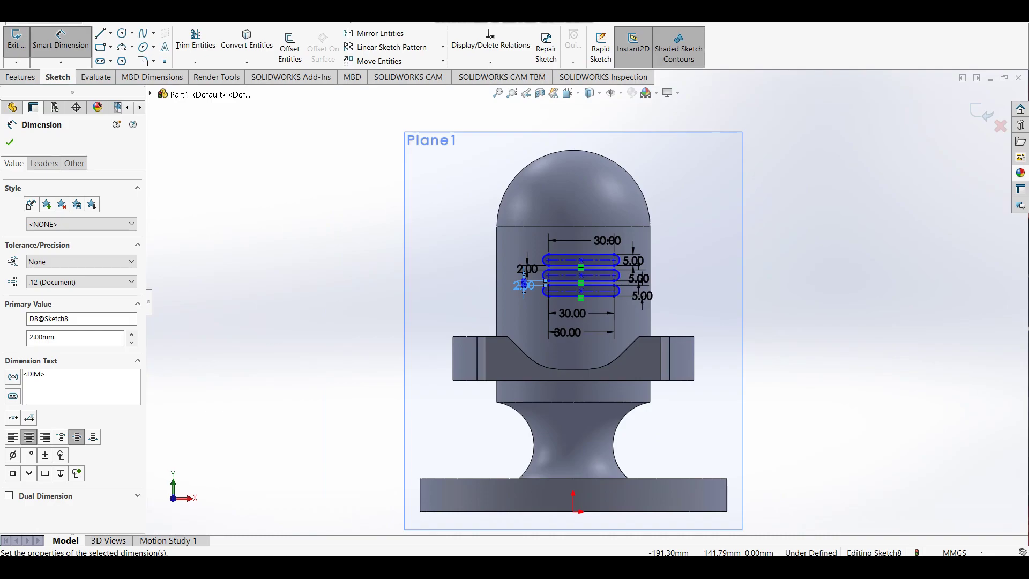
pyautogui.press('Escape')
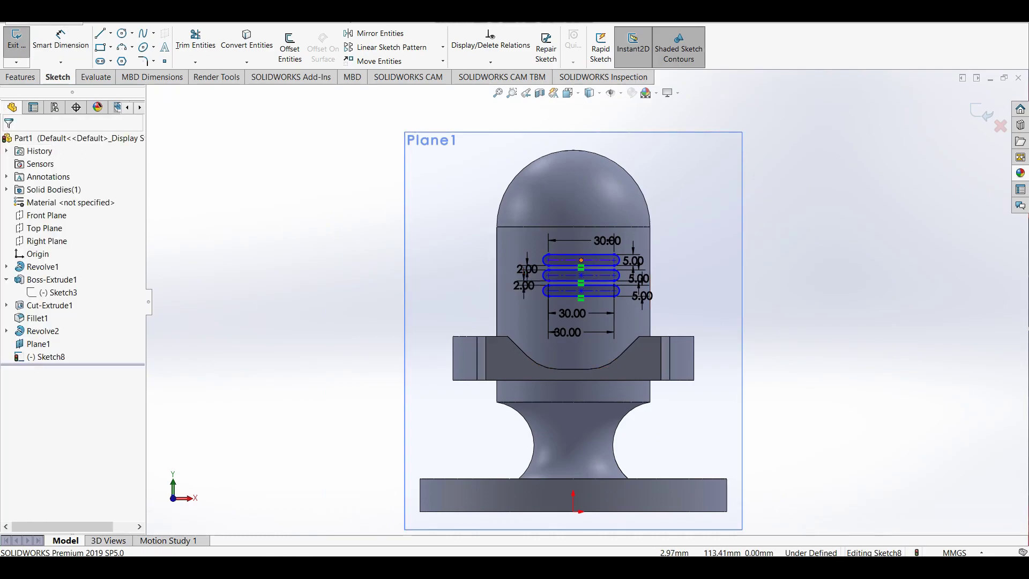
# - Align the three slot centres vertically with the origin
pyautogui.click(581, 261)
pyautogui.keyDown('ctrl'); pyautogui.click(582, 275); pyautogui.keyUp('ctrl')
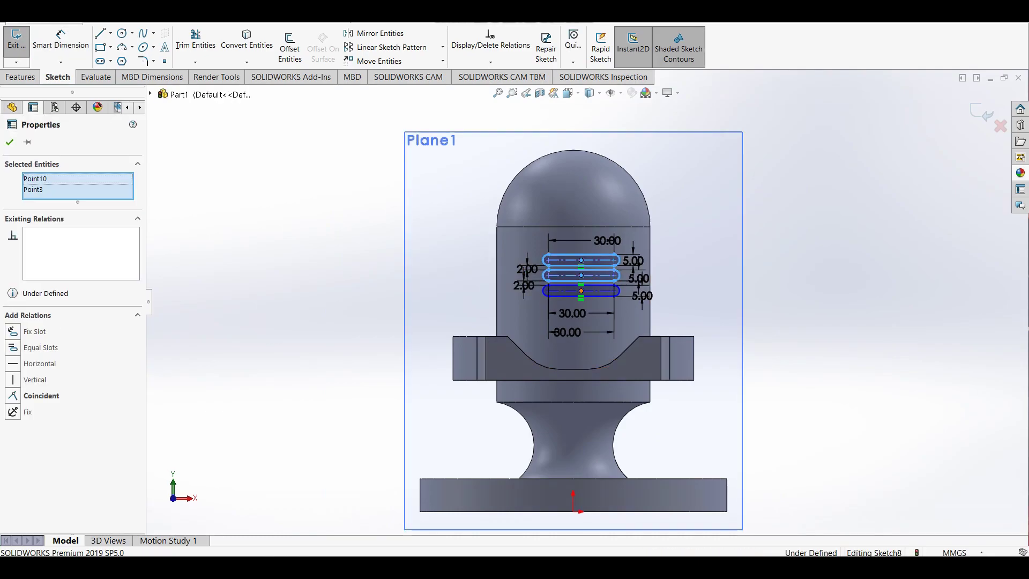
pyautogui.keyDown('ctrl'); pyautogui.click(581, 291); pyautogui.keyUp('ctrl')
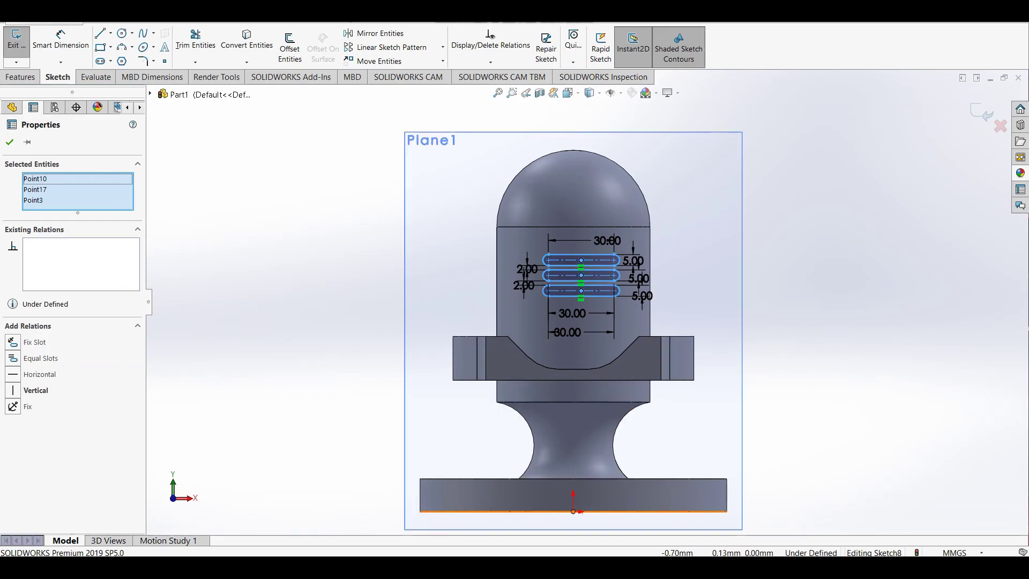
pyautogui.keyDown('ctrl'); pyautogui.click(574, 512); pyautogui.keyUp('ctrl')
pyautogui.click(35, 369)
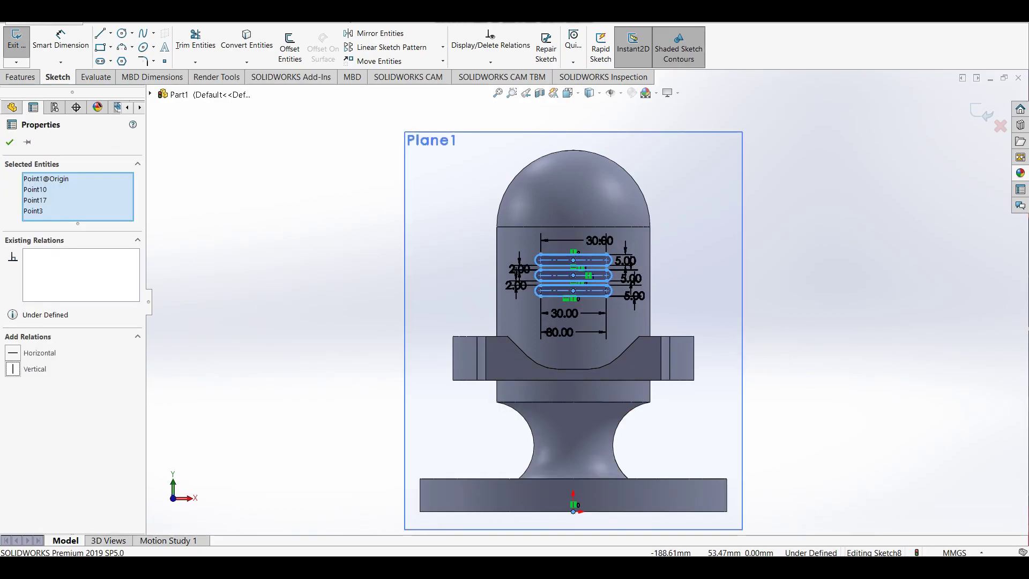
pyautogui.press('Escape')
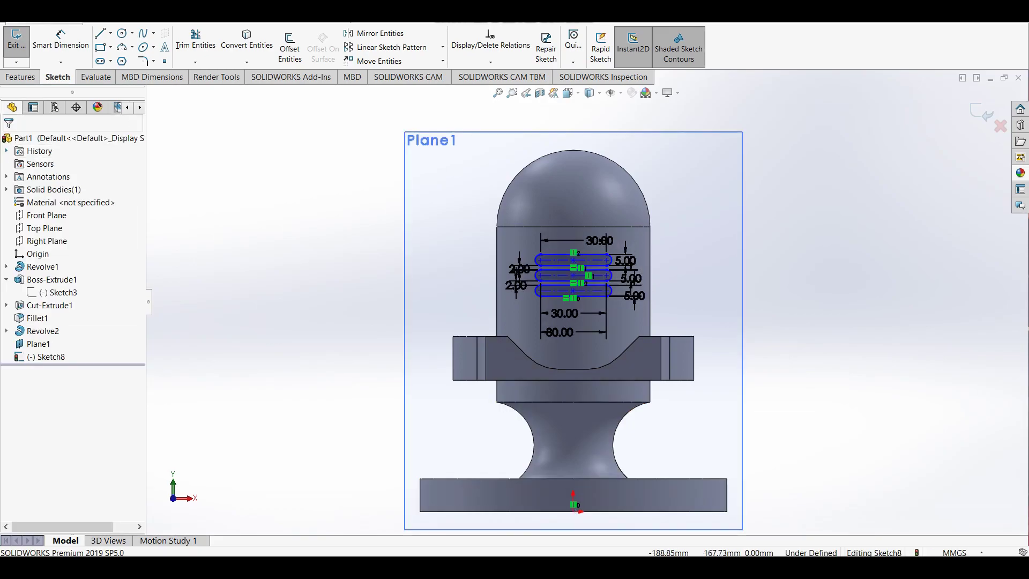
# - Place the bottom slot centre 100 mm above the origin and exit the sketch
pyautogui.click(60, 37)
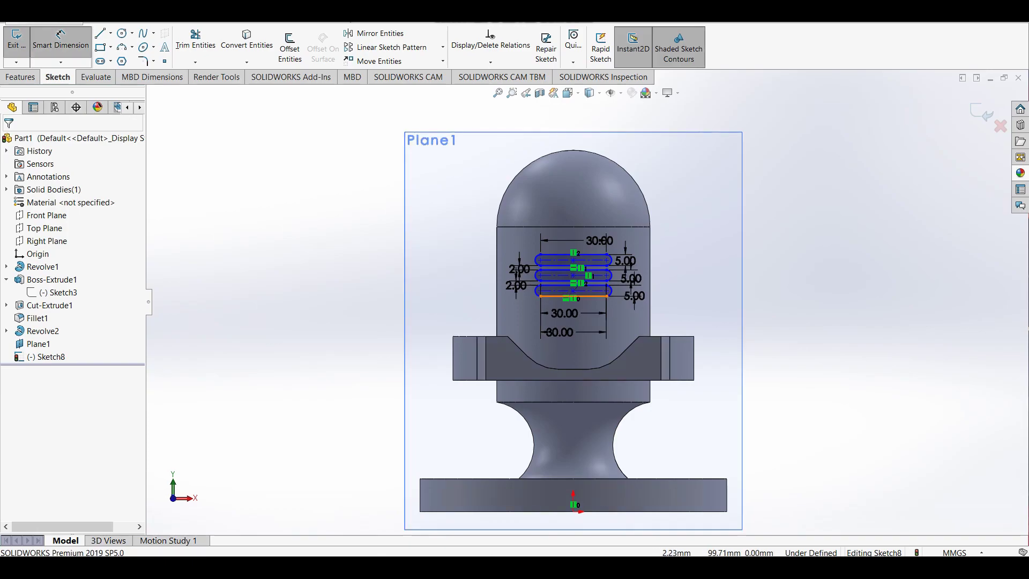
pyautogui.click(573, 291)
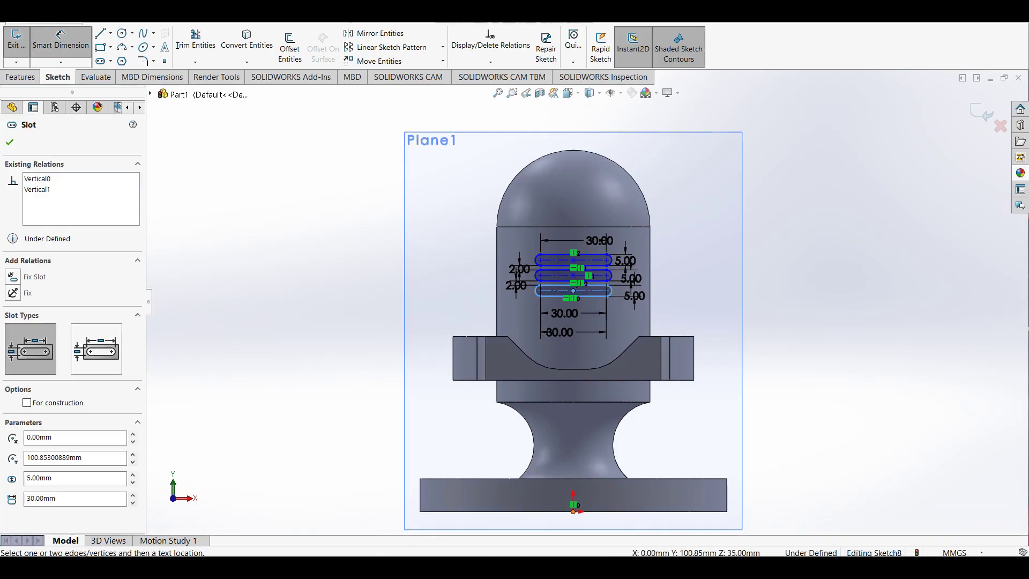
pyautogui.click(573, 511)
pyautogui.click(432, 443)
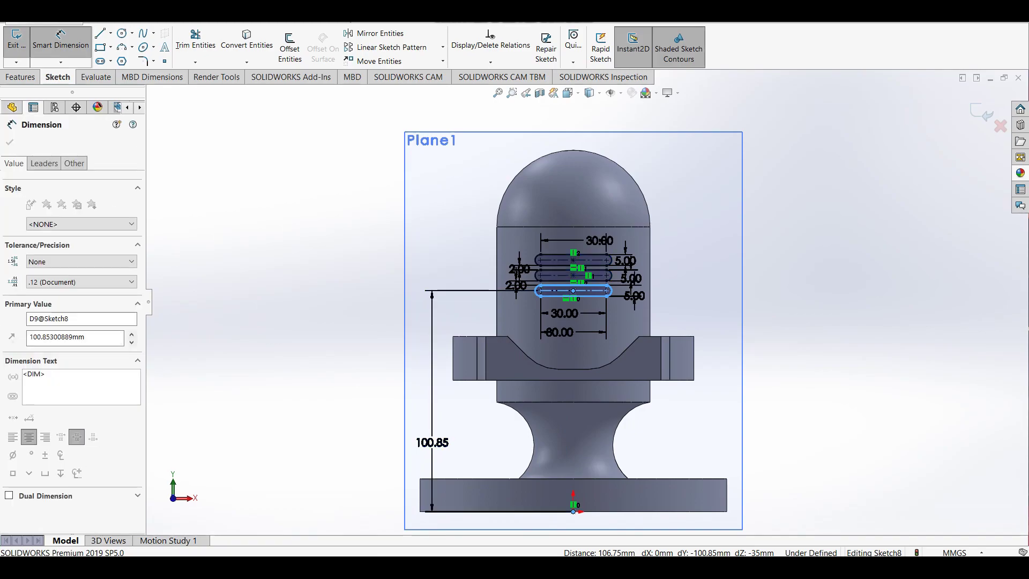
pyautogui.write('100')
pyautogui.press('Return')
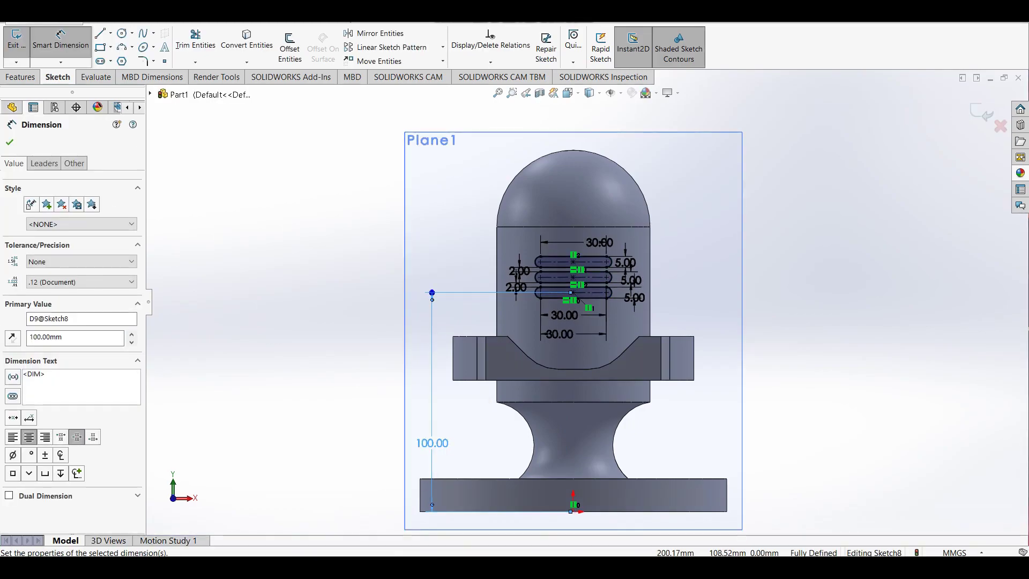
pyautogui.press('Escape')
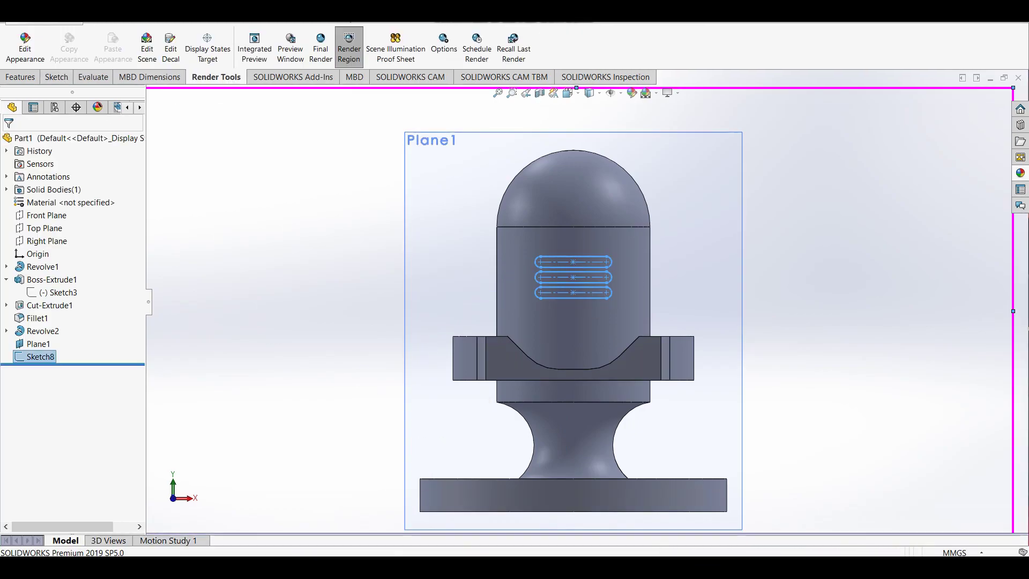
# - Wrap Sketch8's three slots onto the cylinder face below the dome as Wrap2
pyautogui.hotkey('ctrl', '3')
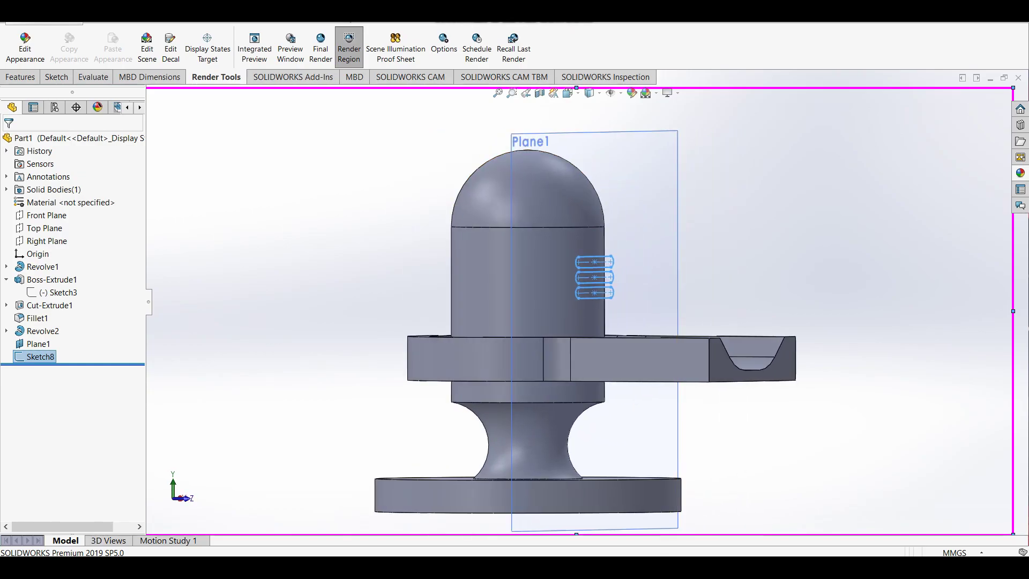
pyautogui.click(20, 76)
pyautogui.click(57, 76)
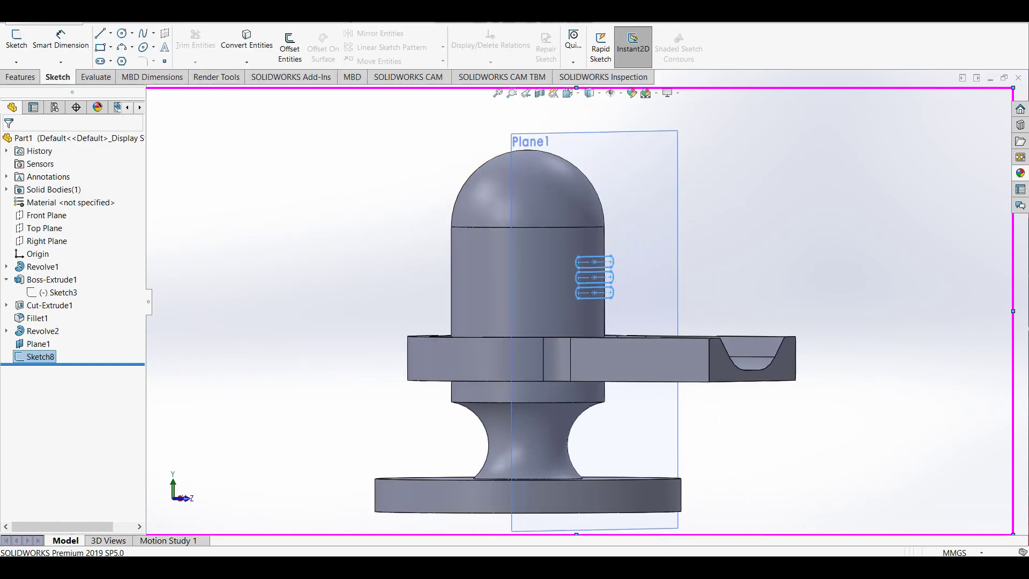
pyautogui.click(20, 77)
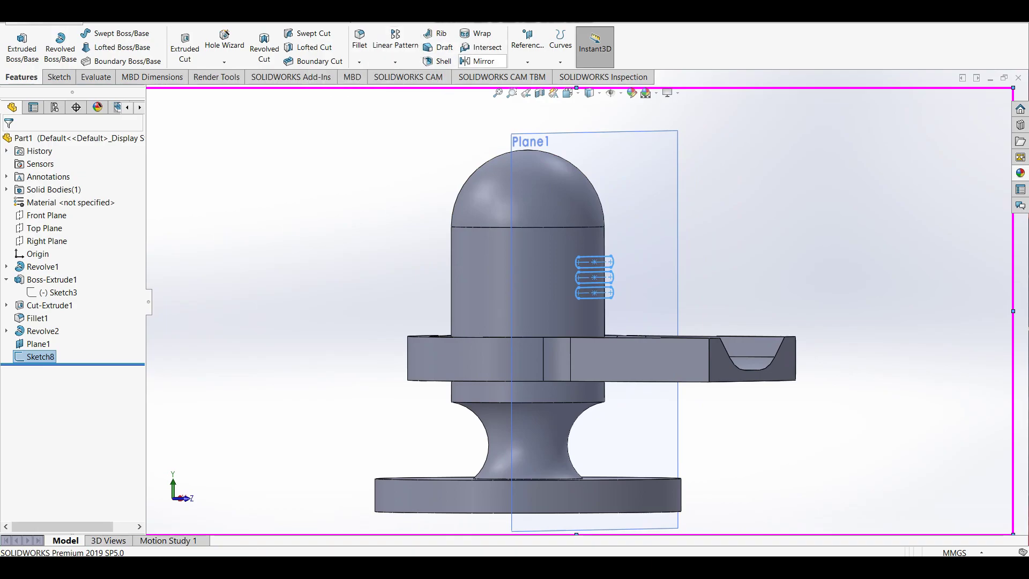
pyautogui.click(481, 34)
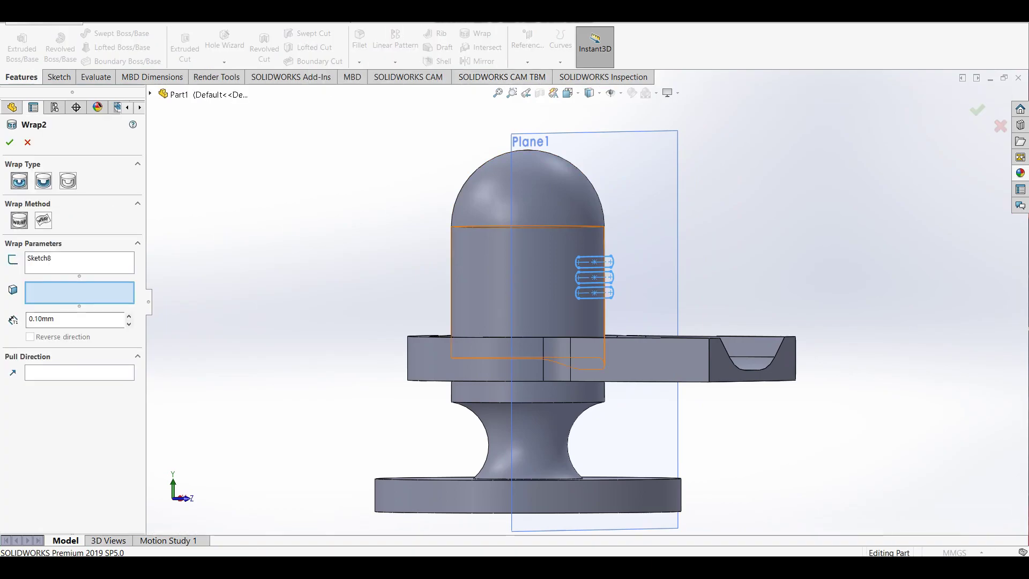
pyautogui.click(596, 327)
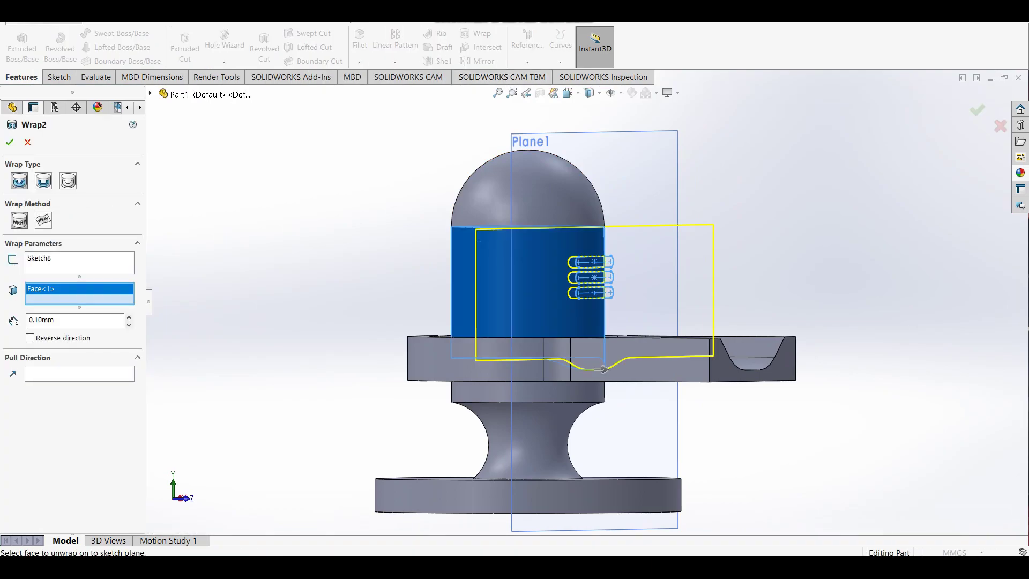
pyautogui.press('Return')
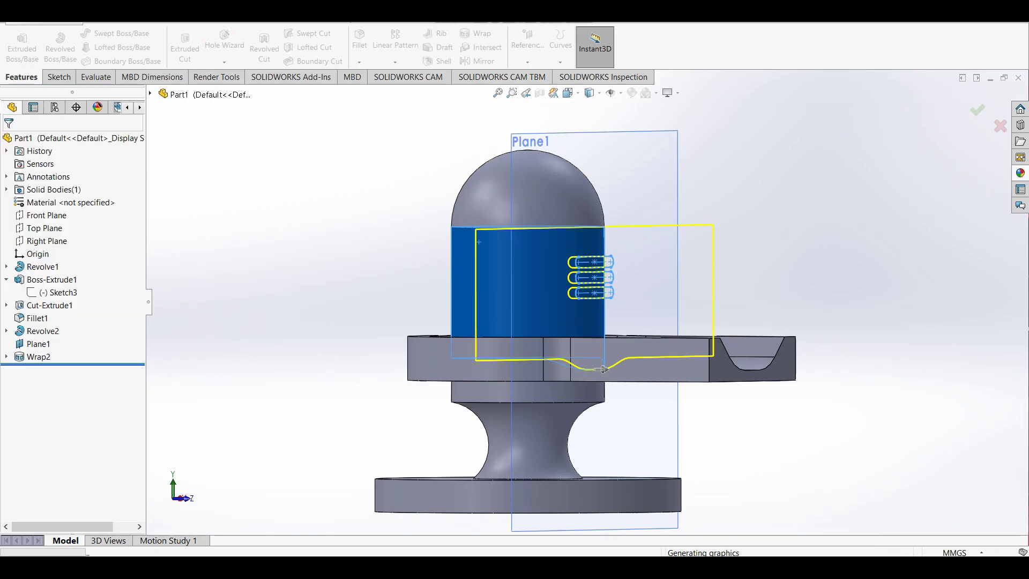
pyautogui.moveTo(603, 370); pyautogui.dragTo(750, 418, button='middle')
# - Apply white low gloss plastic from the appearances library to the whole part
pyautogui.moveTo(579, 311); pyautogui.dragTo(633, 311, button='middle')
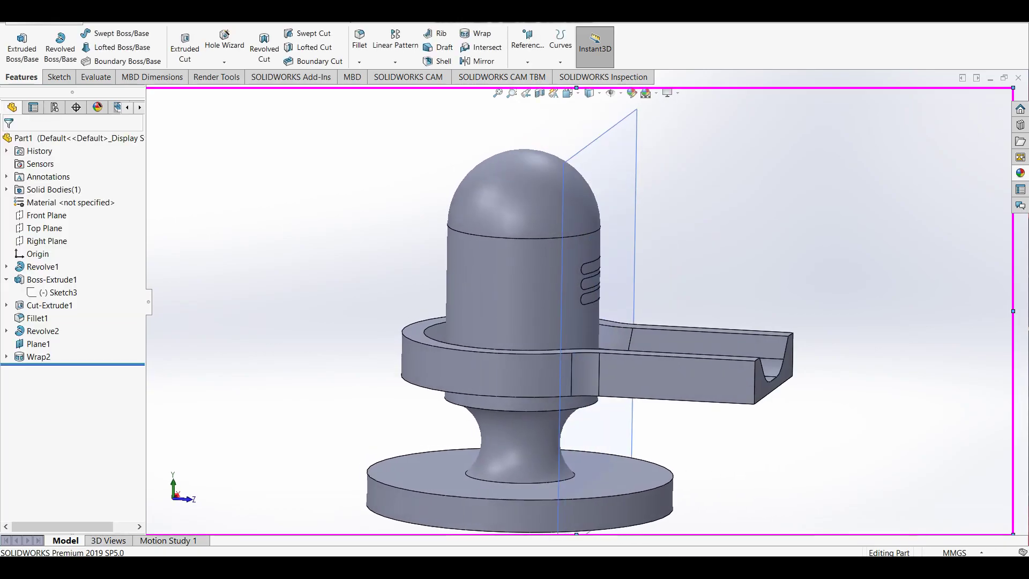
pyautogui.scroll(1, 970, 322)
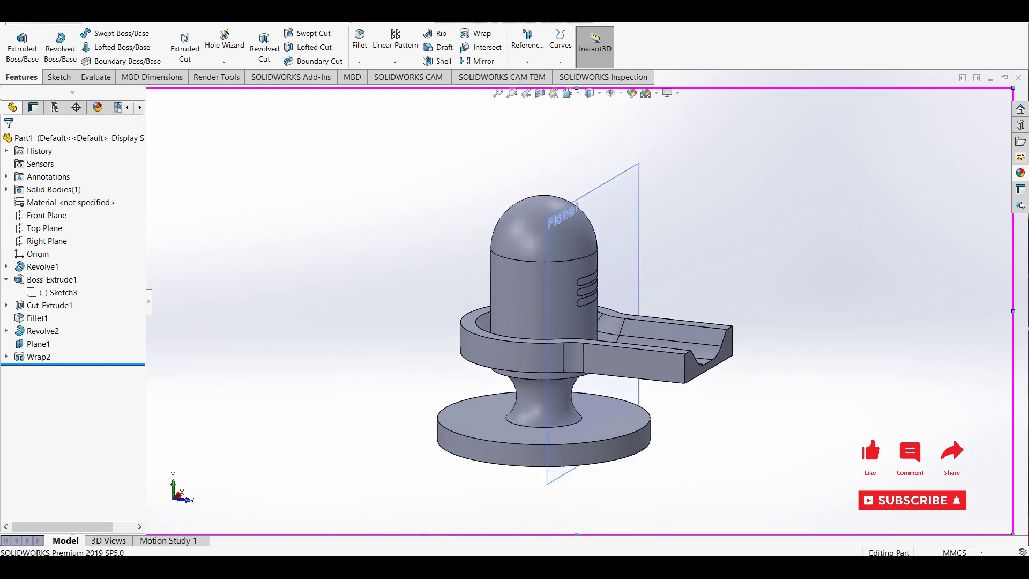
pyautogui.scroll(1, 970, 322)
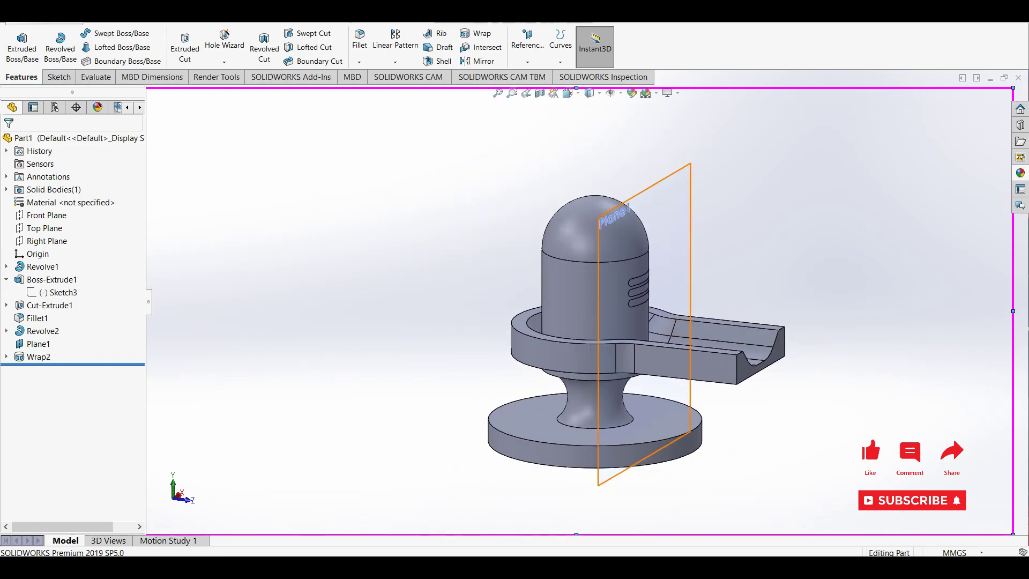
pyautogui.moveTo(595, 322)
pyautogui.mouseDown(button='middle')
pyautogui.moveTo(569, 365)
pyautogui.moveTo(581, 359)
pyautogui.mouseUp(button='middle')
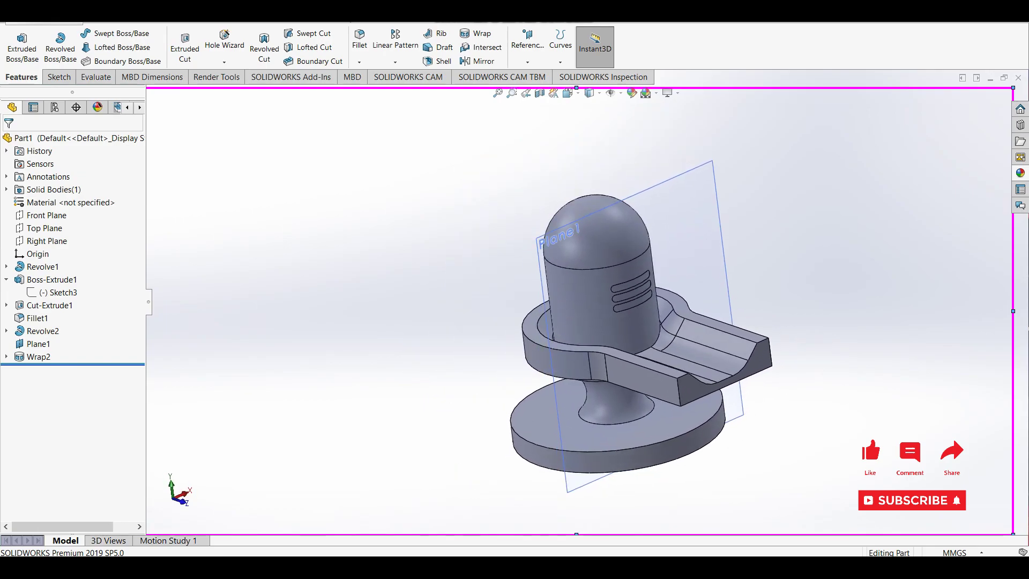
pyautogui.click(1020, 173)
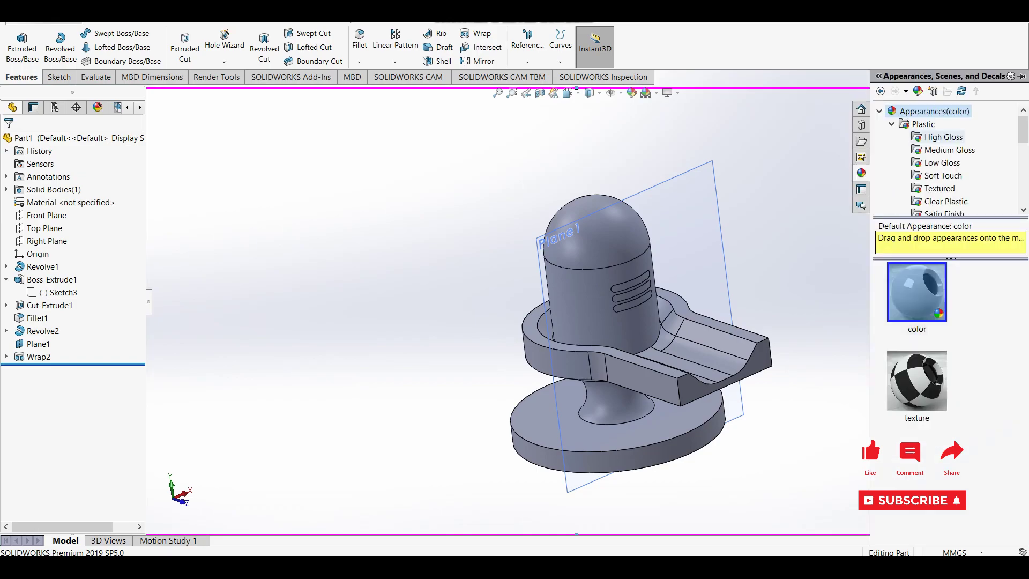
pyautogui.click(942, 162)
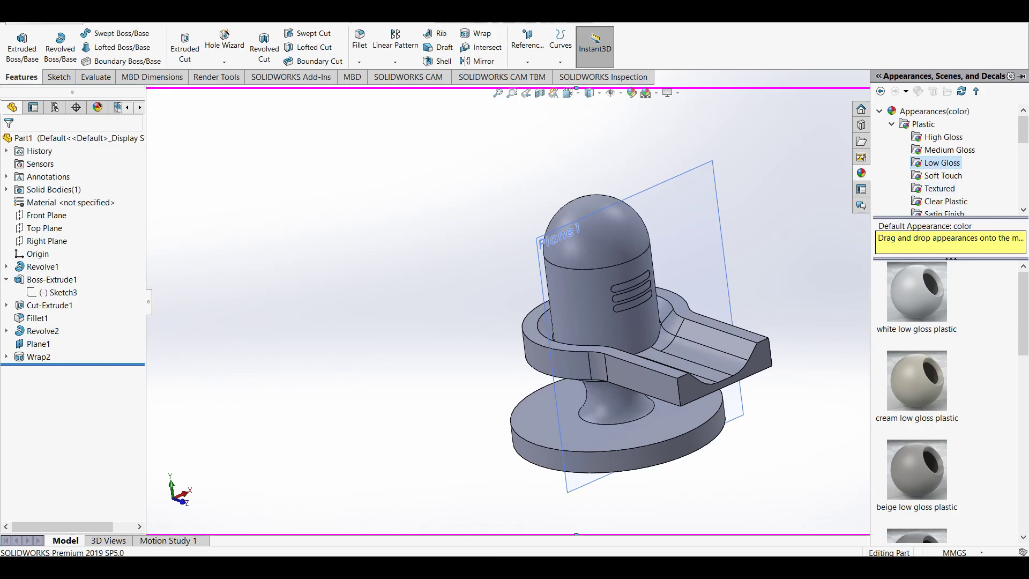
pyautogui.moveTo(917, 292); pyautogui.dragTo(600, 300)
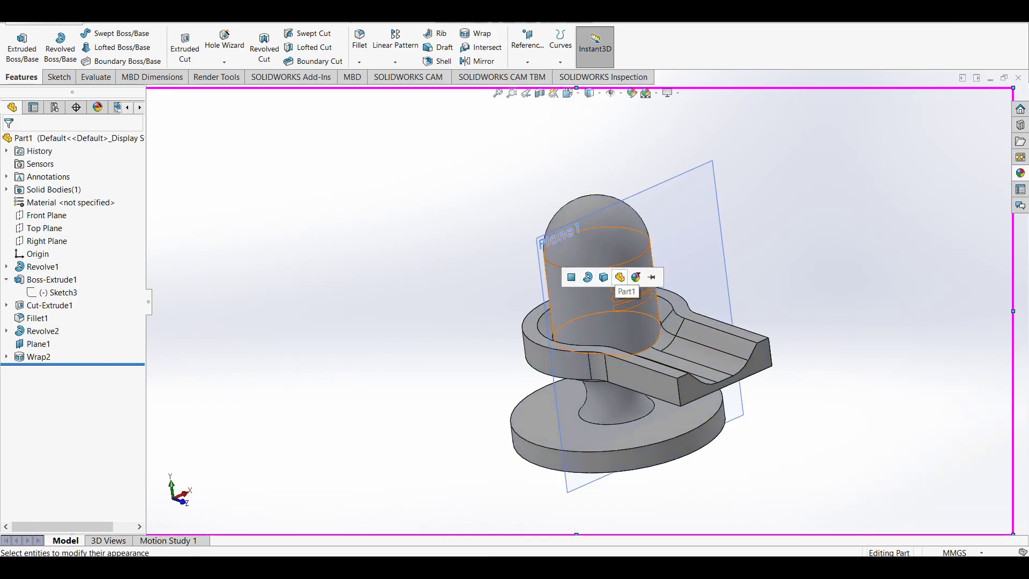
pyautogui.click(619, 277)
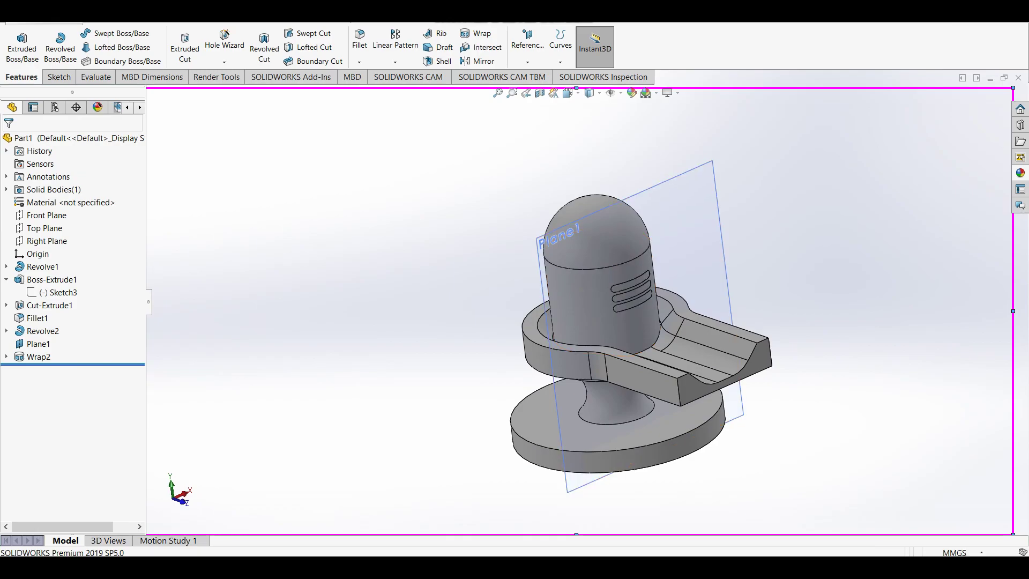
# - Change the part's appearance colour to black
pyautogui.click(216, 77)
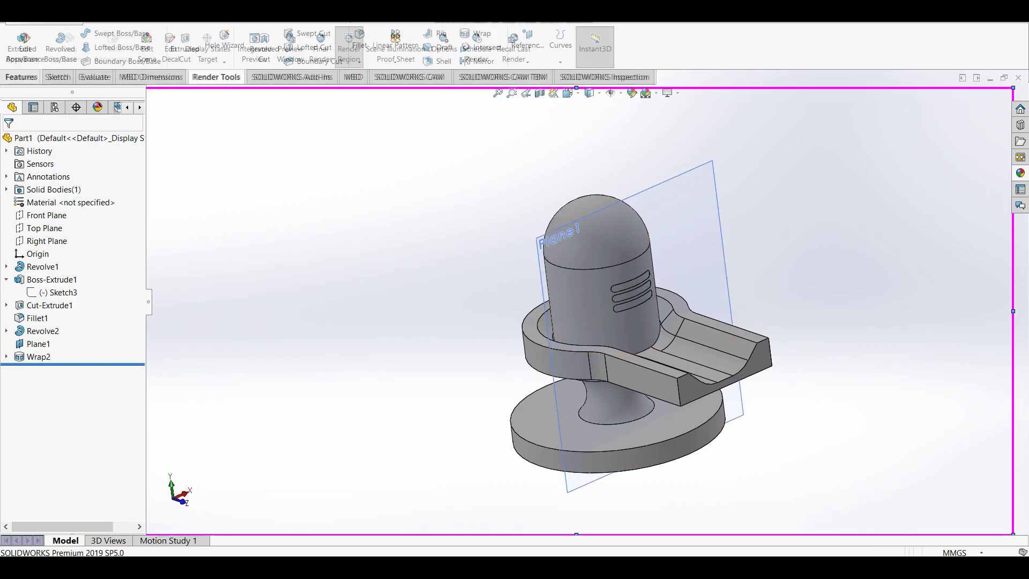
pyautogui.click(26, 48)
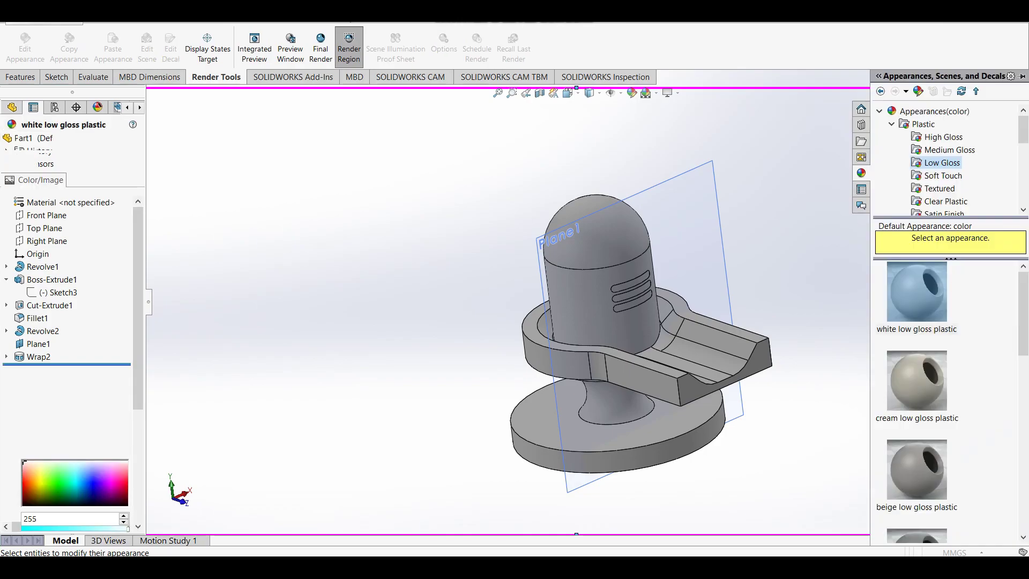
pyautogui.click(99, 425)
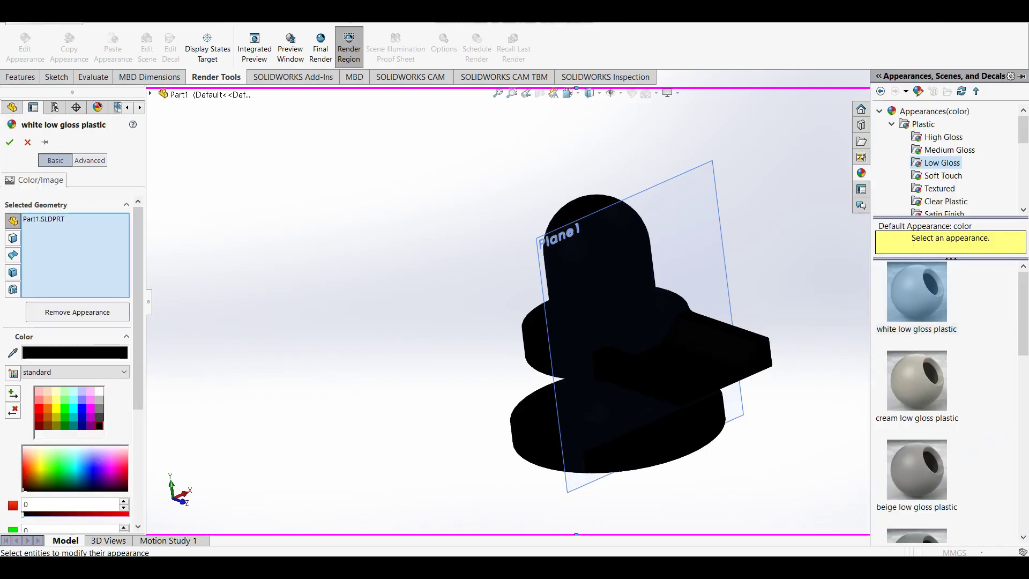
pyautogui.click(10, 142)
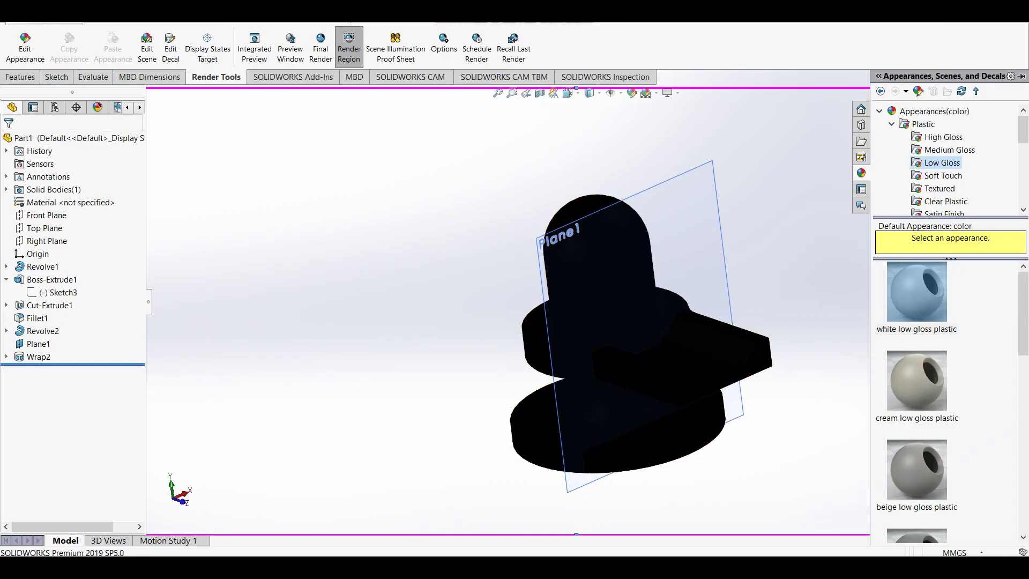
# - Apply low gloss plastic to the wrapped slots and launch the Final Render
pyautogui.moveTo(917, 292); pyautogui.dragTo(641, 289)
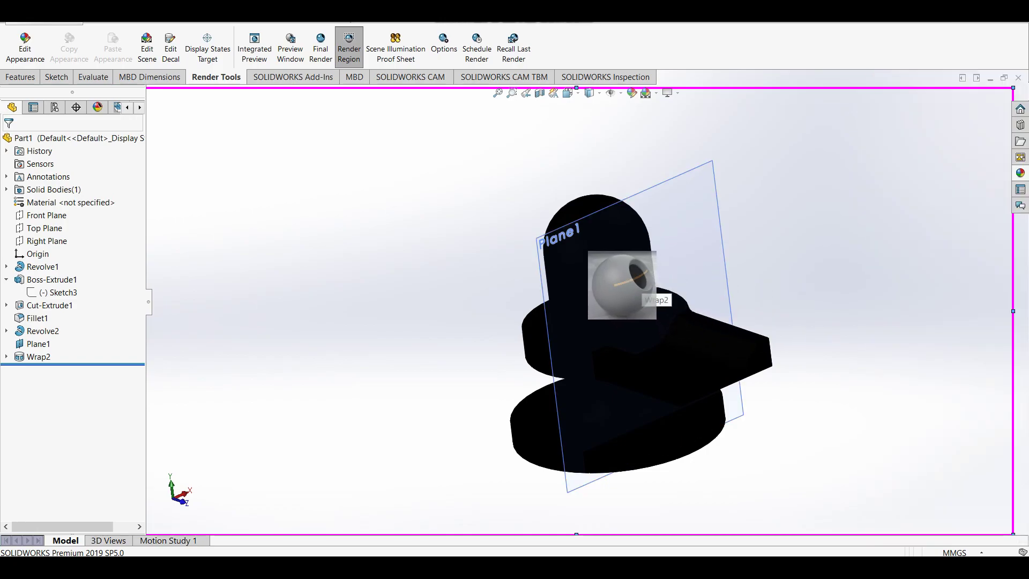
pyautogui.moveTo(641, 289); pyautogui.dragTo(639, 295)
pyautogui.click(653, 281)
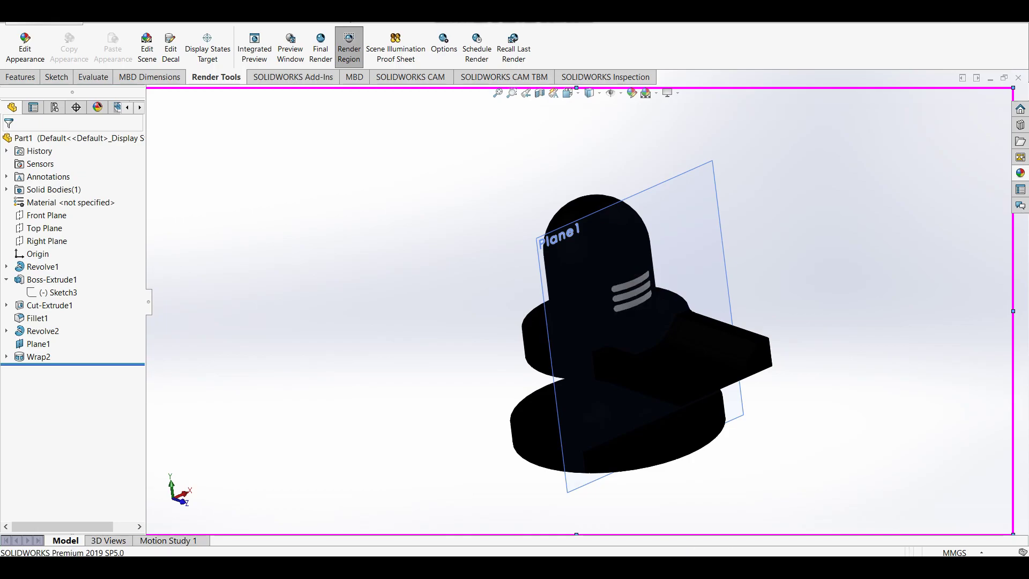
pyautogui.click(321, 46)
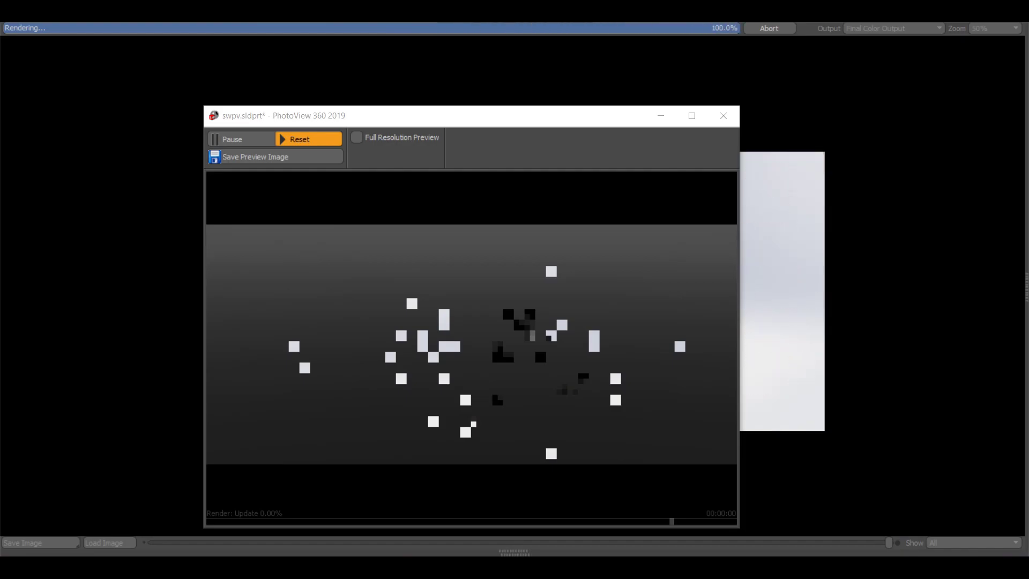
# - Close the preview window and inspect the completed PhotoView 360 render
pyautogui.click(661, 115)
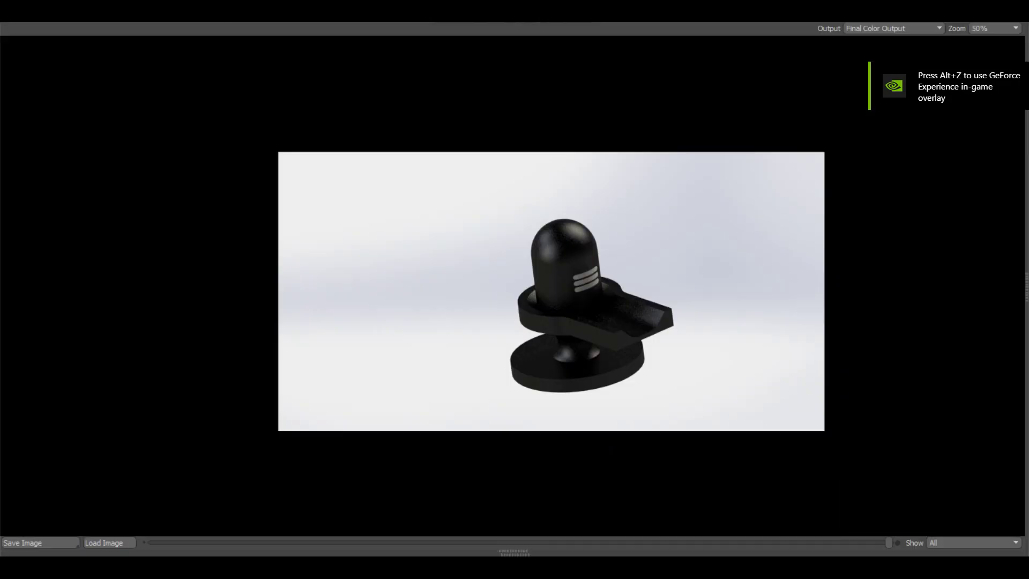
pyautogui.scroll(1, 570, 293)
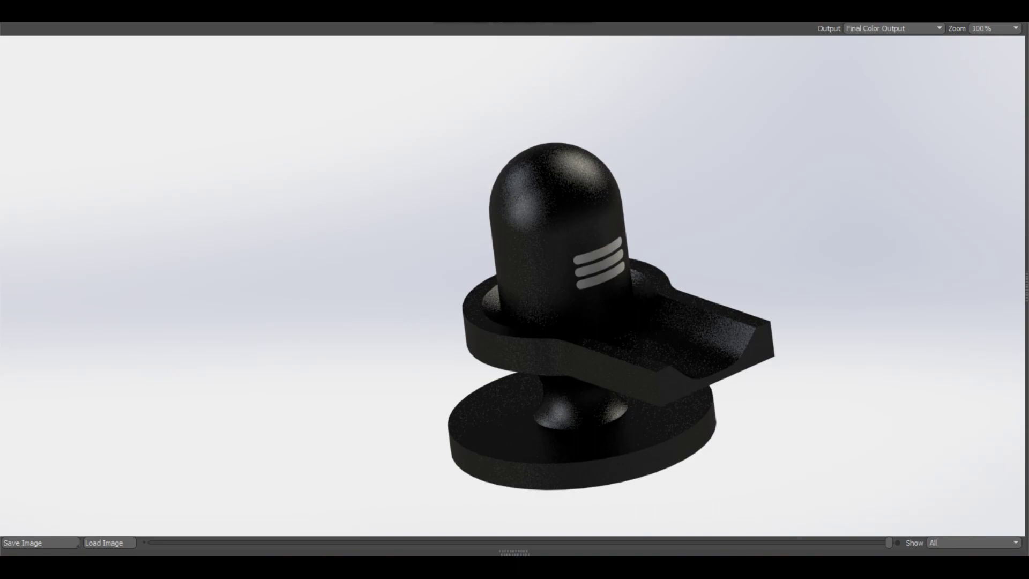
pyautogui.scroll(-1, 692, 343)
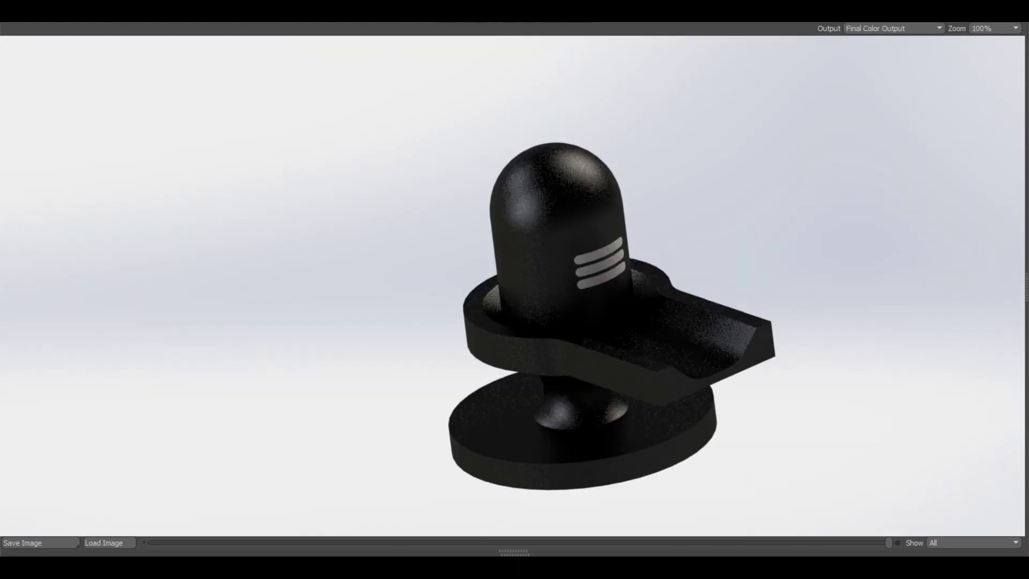